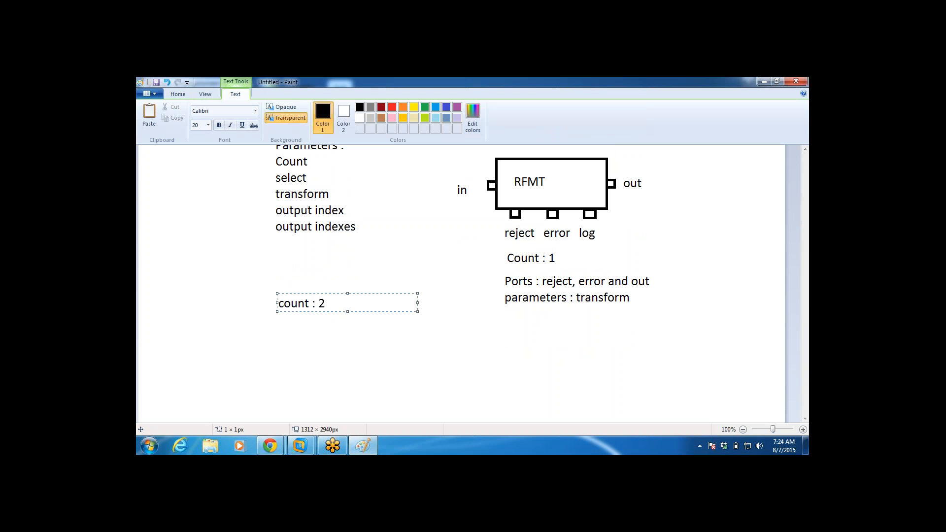
Step: Add a text block below "count : 2" with the lines "select", "transform0 :" and "transform1 :"
{"action": "left_click", "coordinate": [314, 333]}
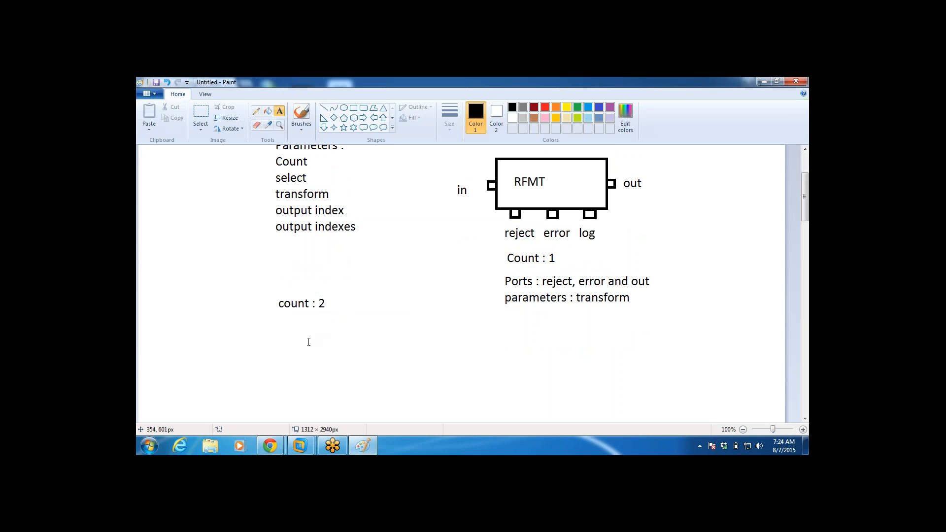
{"action": "left_click", "coordinate": [296, 335]}
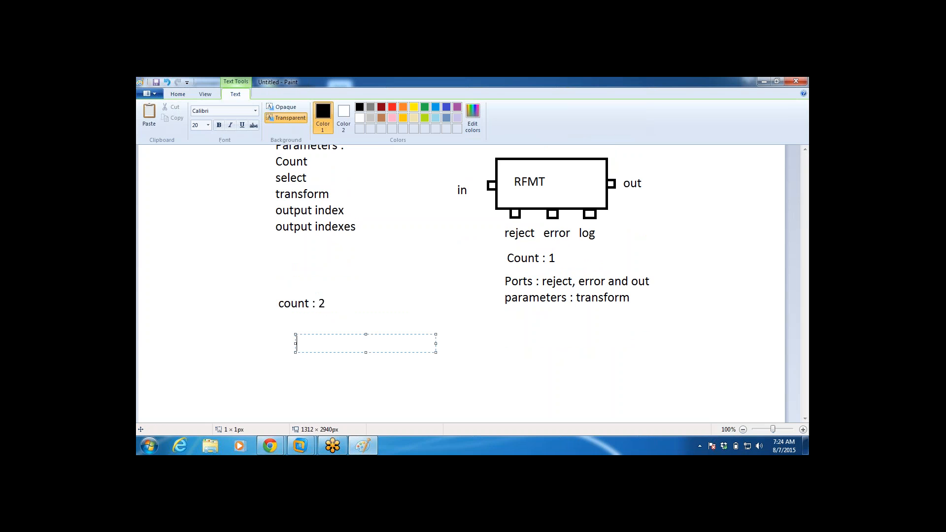
{"action": "left_click", "coordinate": [725, 316]}
{"action": "left_click_drag", "start_coordinate": [806, 190], "coordinate": [806, 206]}
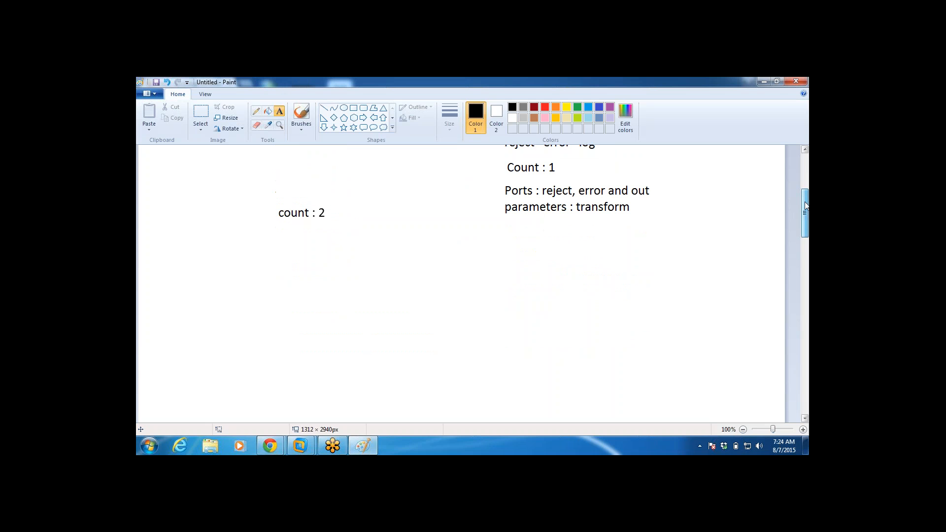
{"action": "left_click", "coordinate": [296, 249]}
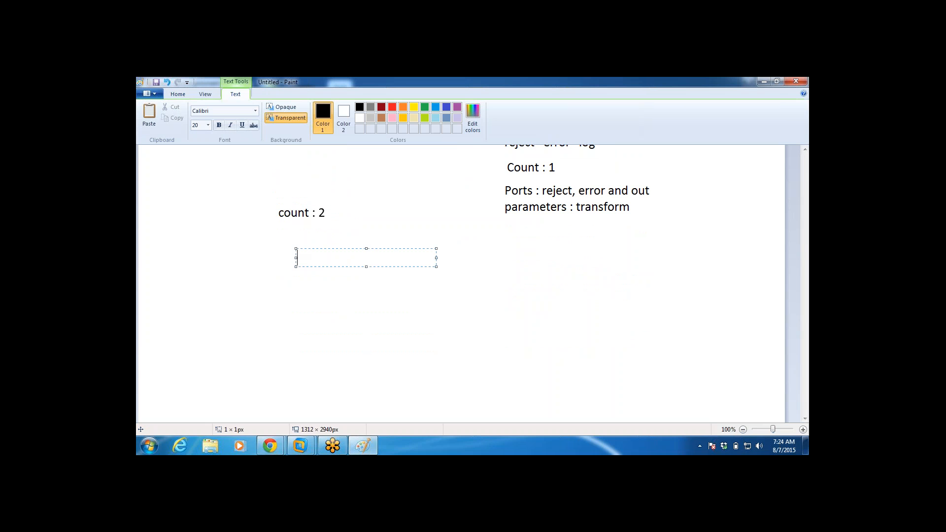
{"action": "type", "text": "select"}
{"action": "key", "text": "Return"}
{"action": "type", "text": "transo"}
{"action": "type", "text": "r"}
{"action": "key", "text": "BackSpace"}
{"action": "key", "text": "BackSpace"}
{"action": "type", "text": "form0"}
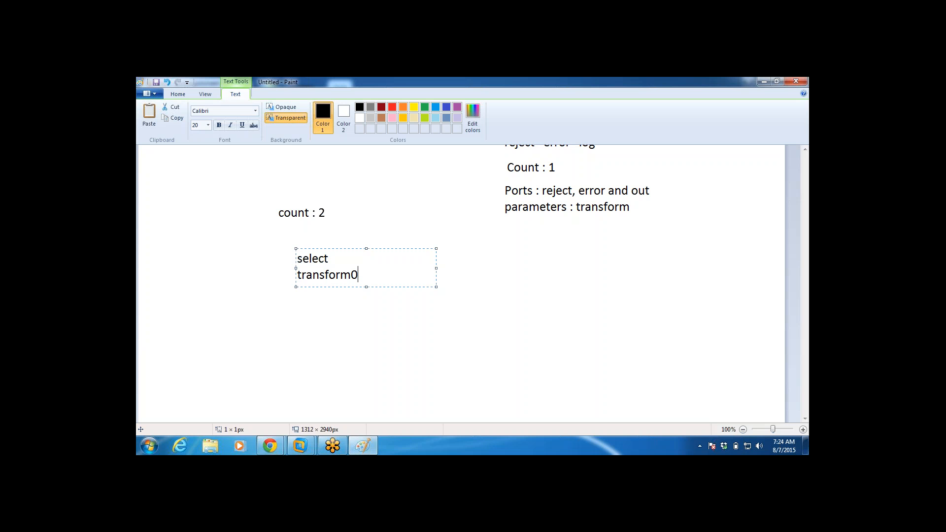
{"action": "type", "text": " :"}
{"action": "key", "text": "Return"}
{"action": "type", "text": "transform1 :"}
{"action": "key", "text": "Return"}
Step: Add the lines "output index :" and "output indexes :" below transform1 and finish the text block
{"action": "type", "text": "outpu"}
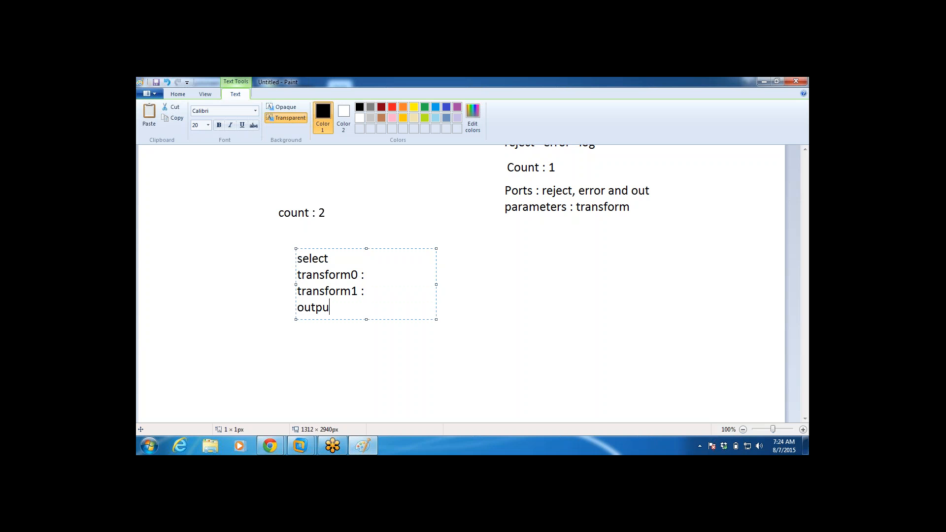
{"action": "type", "text": "t index :"}
{"action": "key", "text": "Return"}
{"action": "type", "text": "output i"}
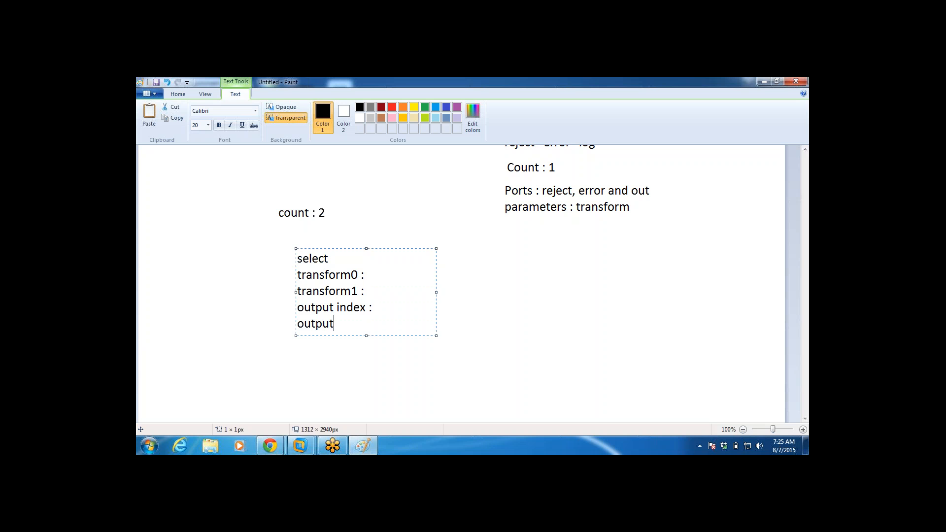
{"action": "type", "text": "ndexed"}
{"action": "key", "text": "BackSpace"}
{"action": "type", "text": "s :"}
{"action": "left_click_drag", "start_coordinate": [437, 335], "coordinate": [444, 354]}
{"action": "left_click", "coordinate": [458, 357]}
{"action": "left_click", "coordinate": [502, 274]}
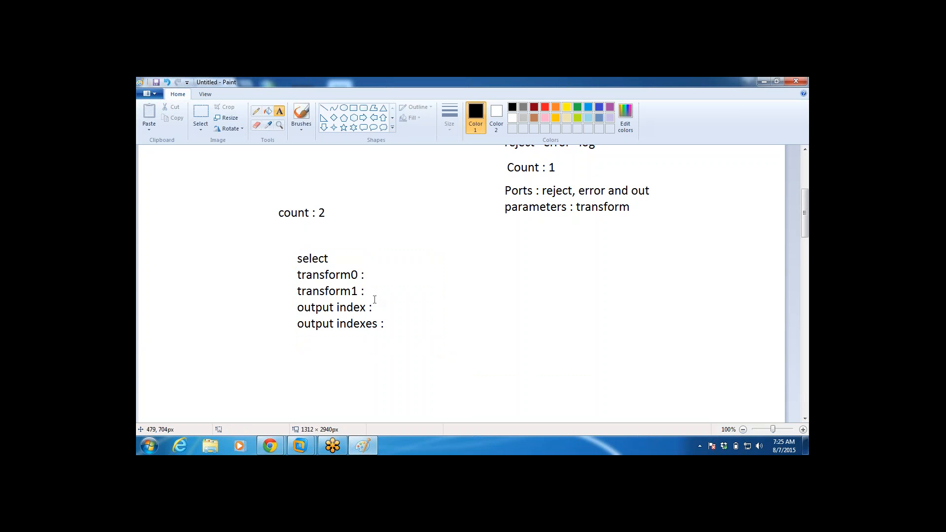
Step: Write the numbers 1 to 6 as a vertical column beside the parameter list, one number per line
{"action": "left_click", "coordinate": [203, 253]}
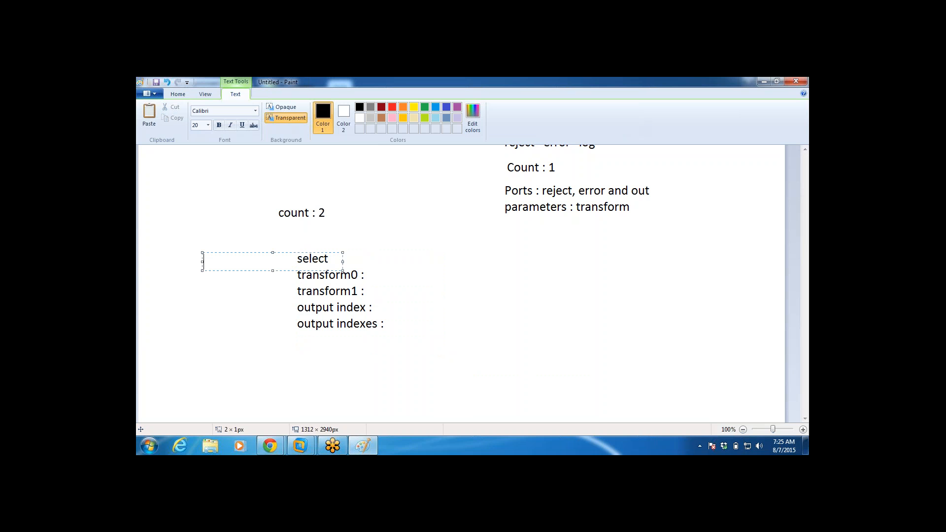
{"action": "type", "text": "1"}
{"action": "key", "text": "Return"}
{"action": "type", "text": "2"}
{"action": "key", "text": "Return"}
{"action": "type", "text": "3"}
{"action": "key", "text": "Return"}
{"action": "type", "text": "4"}
{"action": "key", "text": "Return"}
{"action": "type", "text": "5"}
{"action": "key", "text": "Return"}
{"action": "type", "text": "6"}
{"action": "left_click", "coordinate": [454, 287]}
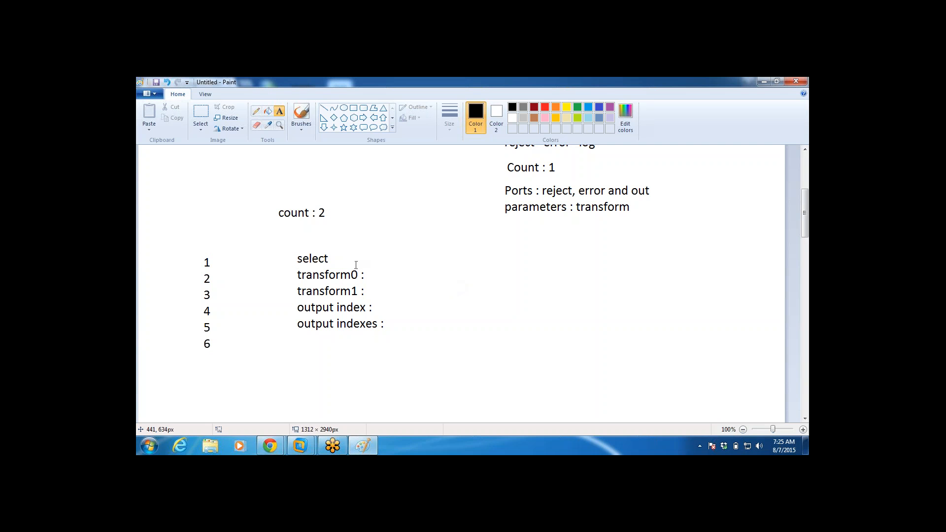
Step: Add the heading "recno" above the column of numbers 1 to 6
{"action": "left_click", "coordinate": [340, 251]}
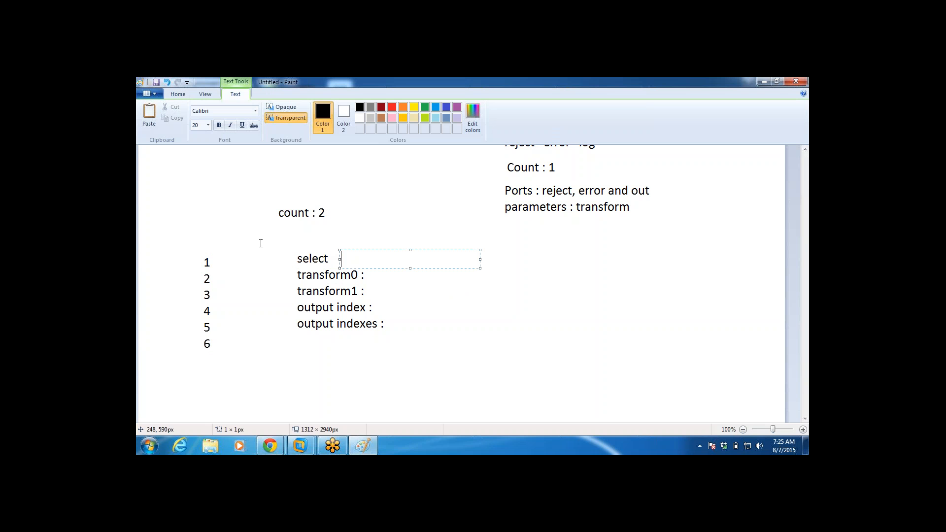
{"action": "left_click", "coordinate": [192, 246]}
{"action": "left_click", "coordinate": [192, 246]}
{"action": "type", "text": "recno"}
{"action": "left_click", "coordinate": [399, 249]}
Step: Write the condition ": in.recno > 5" directly after the word "select"
{"action": "left_click", "coordinate": [331, 258]}
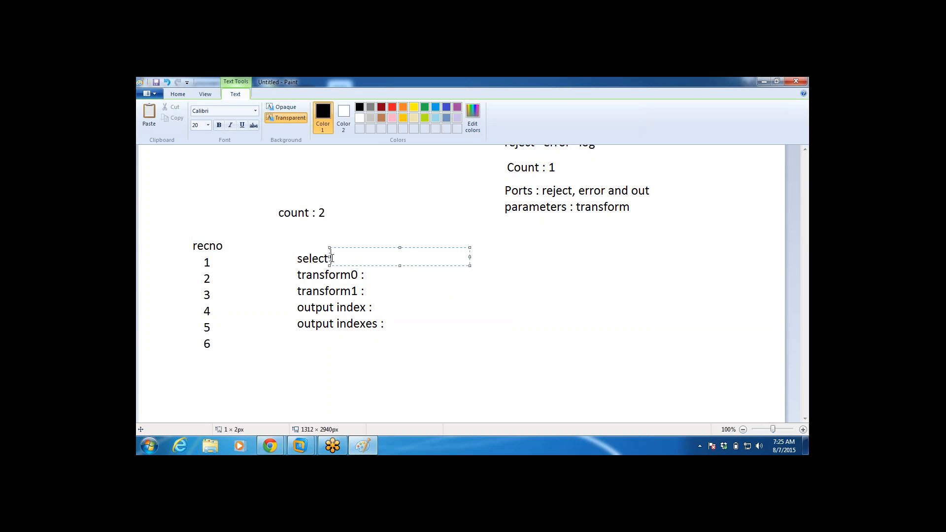
{"action": "type", "text": ": in.recno > 2"}
{"action": "key", "text": "BackSpace"}
{"action": "type", "text": "5"}
{"action": "left_click", "coordinate": [622, 380]}
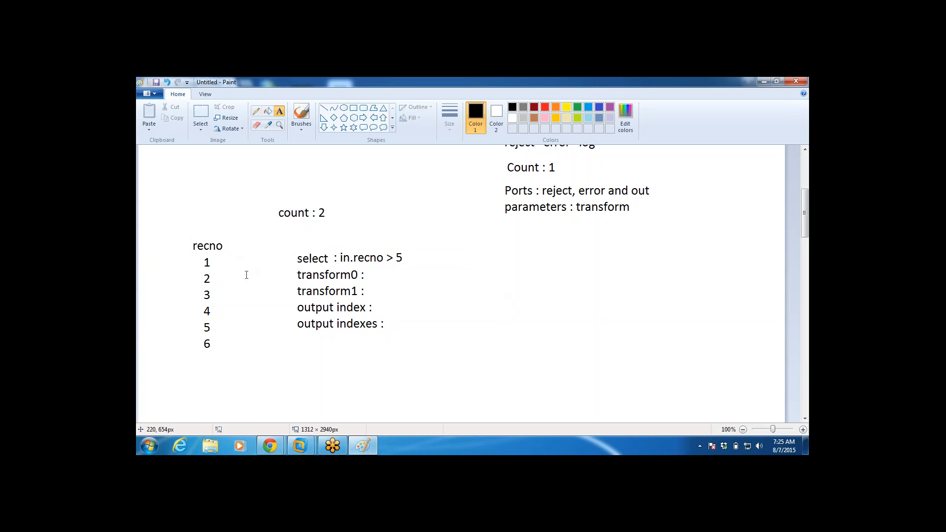
Step: Draw two small rectangles of similar size, one above the other, below the "parameters : transform" line
{"action": "left_click", "coordinate": [516, 248]}
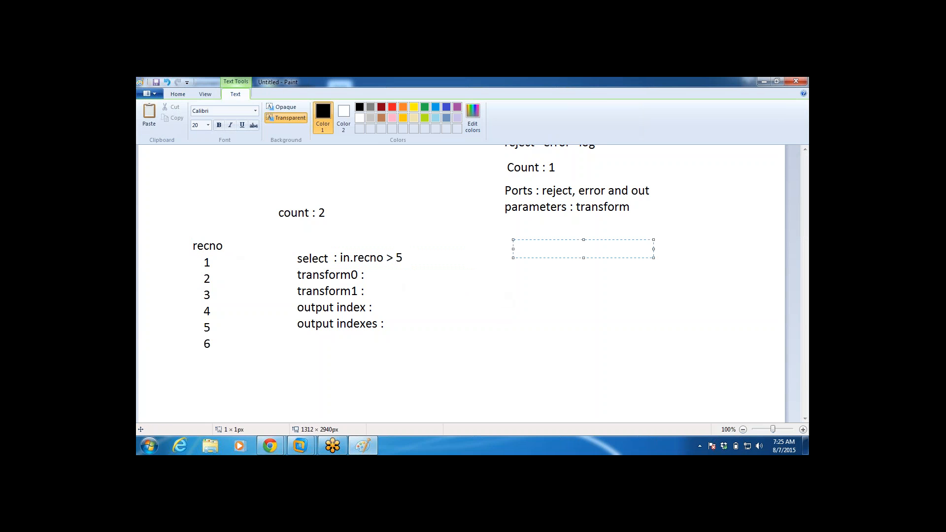
{"action": "left_click", "coordinate": [444, 207]}
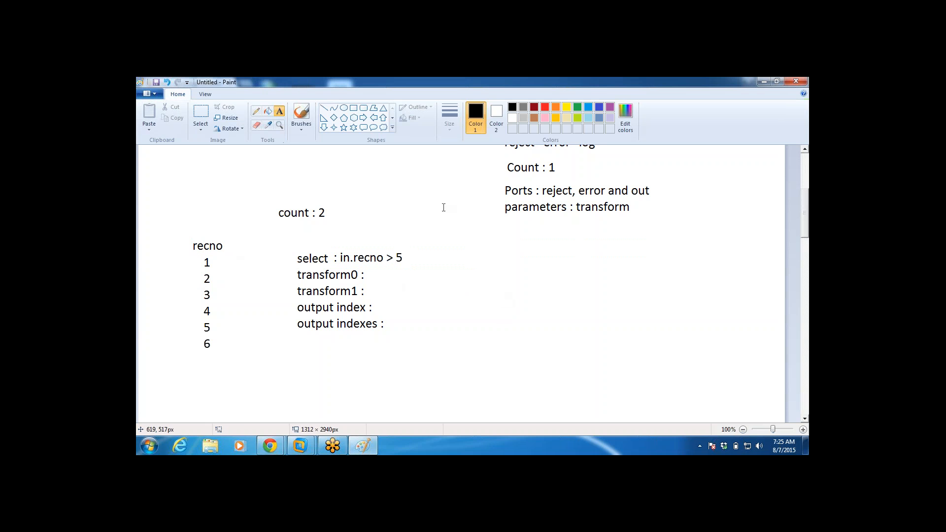
{"action": "left_click", "coordinate": [353, 108]}
{"action": "left_click_drag", "start_coordinate": [530, 251], "coordinate": [578, 286]}
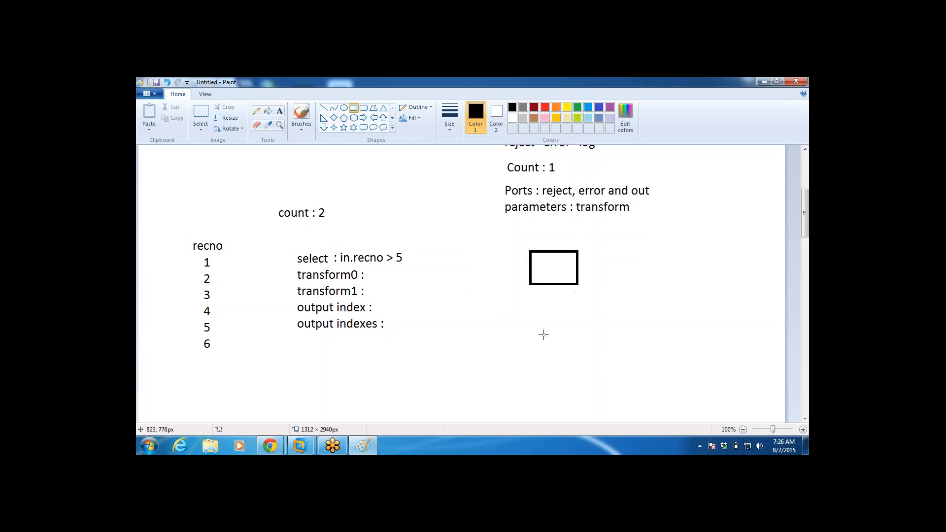
{"action": "left_click_drag", "start_coordinate": [530, 330], "coordinate": [580, 369]}
{"action": "left_click", "coordinate": [602, 285]}
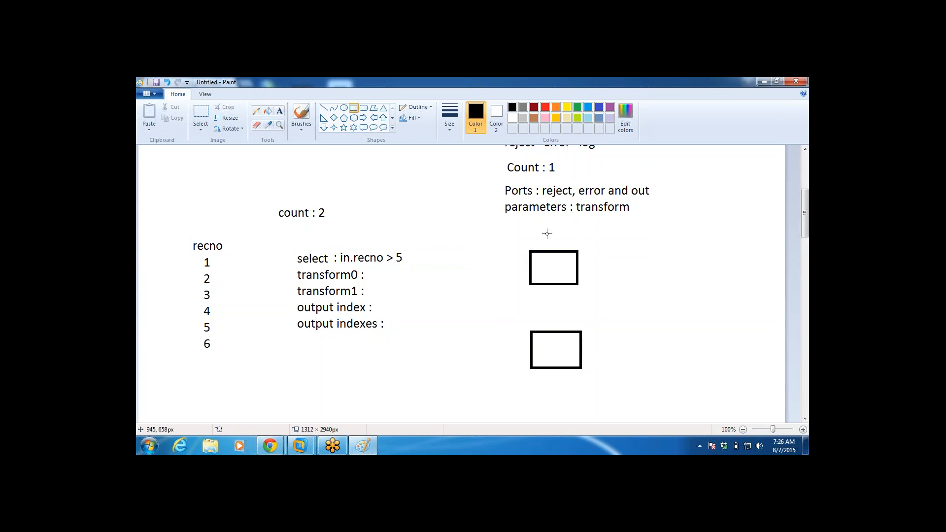
Step: Label the upper rectangle "out 0" and the lower rectangle "out 1", with each label beneath its box
{"action": "left_click", "coordinate": [279, 110]}
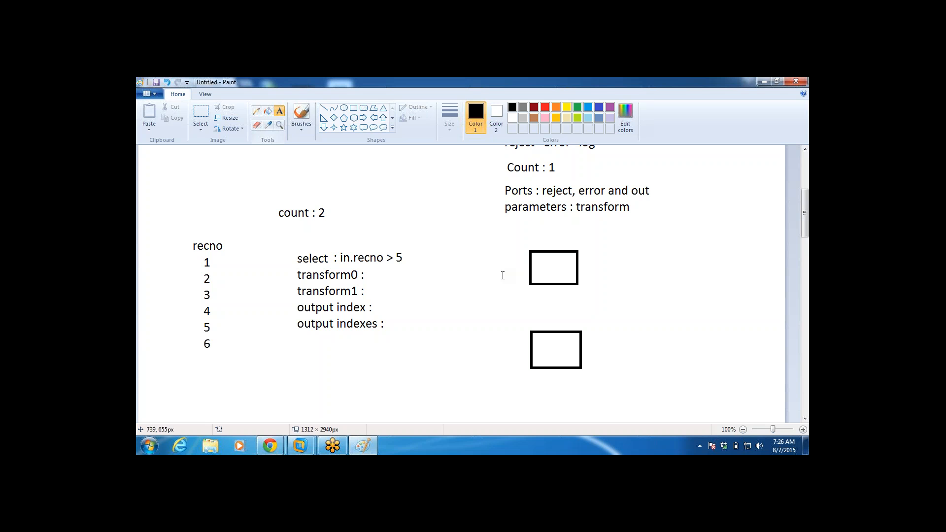
{"action": "left_click", "coordinate": [538, 293]}
{"action": "type", "text": "out 0"}
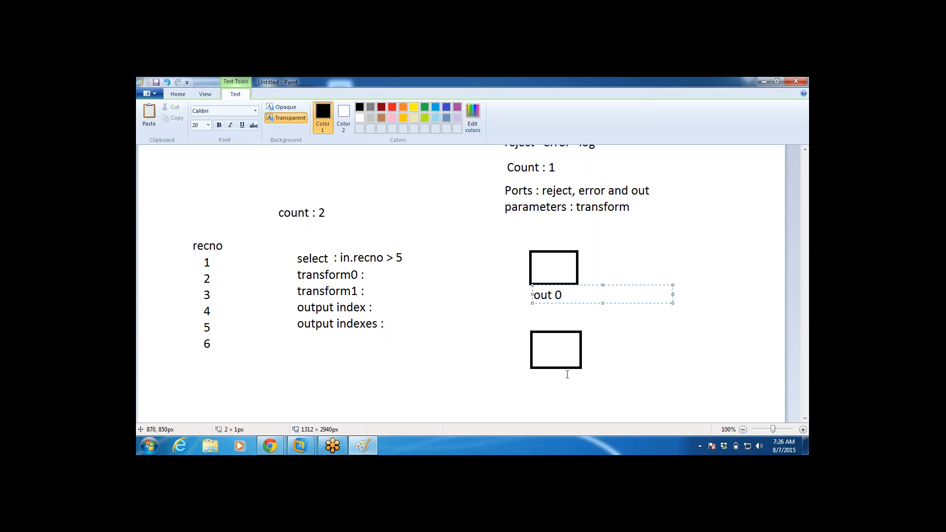
{"action": "left_click", "coordinate": [541, 381]}
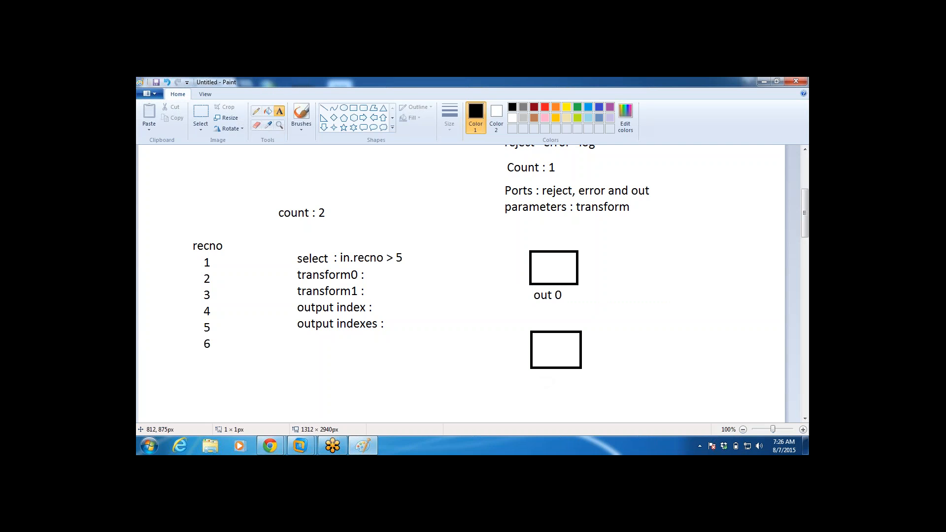
{"action": "left_click", "coordinate": [541, 382]}
{"action": "type", "text": "out "}
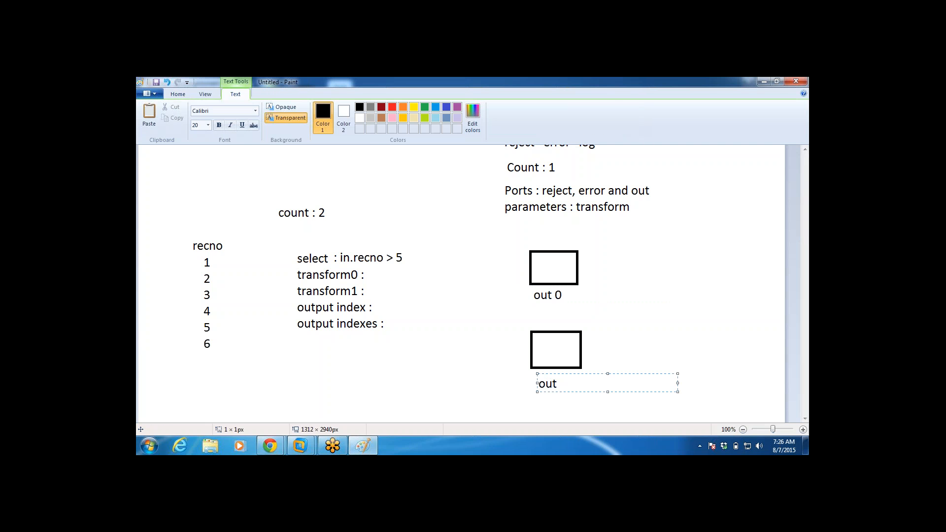
{"action": "type", "text": "1"}
{"action": "left_click", "coordinate": [672, 313]}
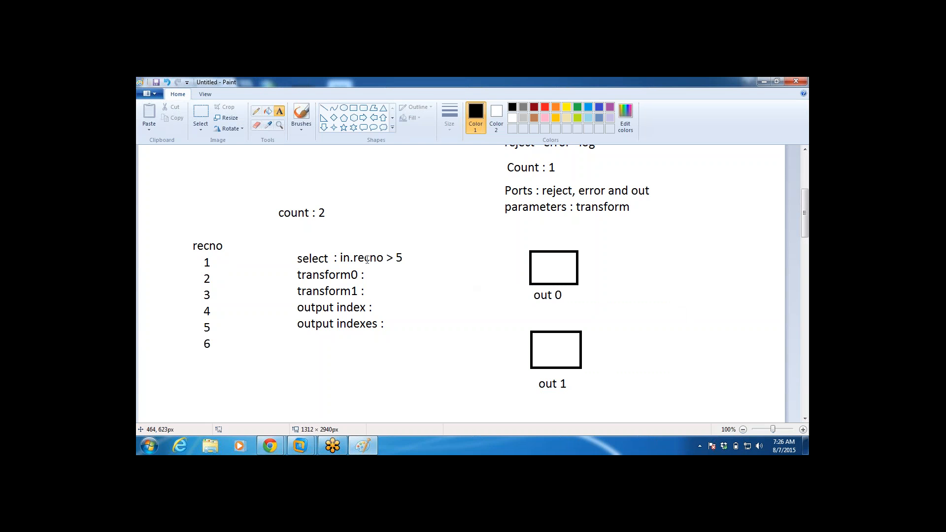
Step: Cut the ">" sign out of the select condition and write "<" in its place
{"action": "left_click", "coordinate": [398, 259]}
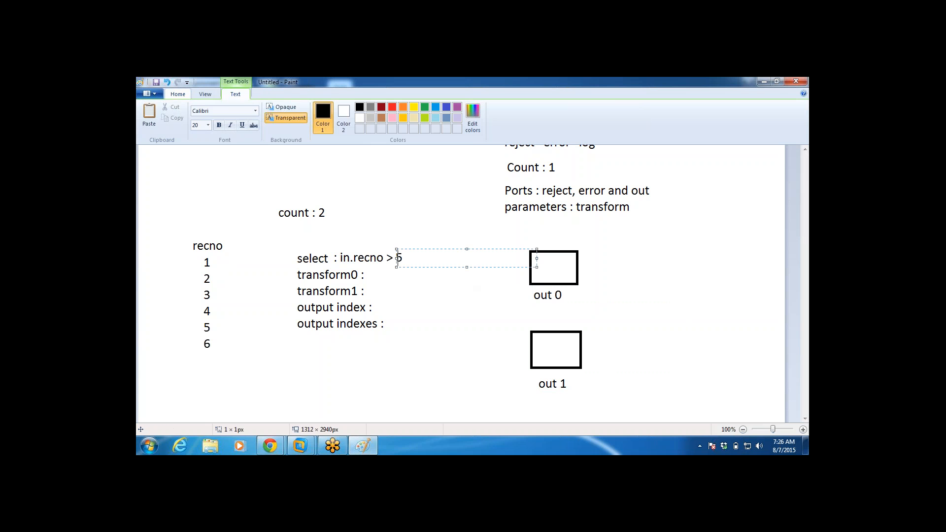
{"action": "left_click", "coordinate": [248, 195]}
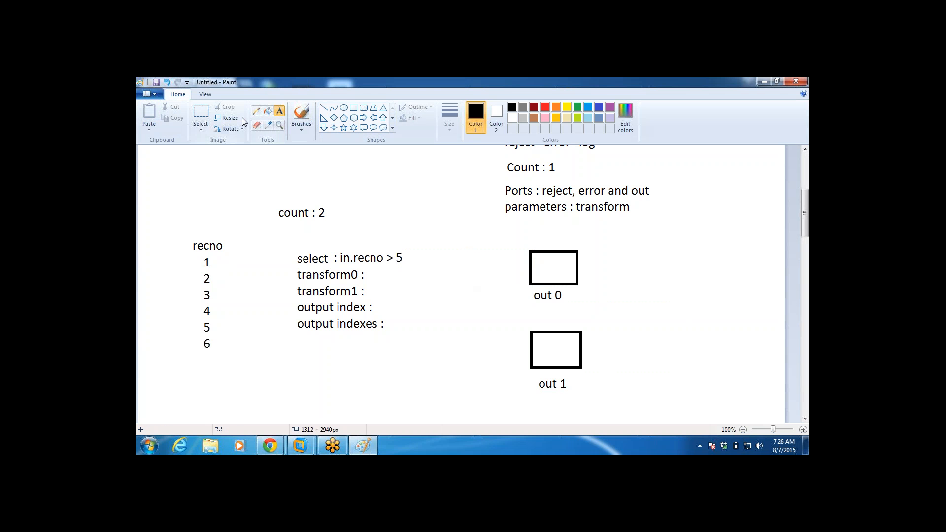
{"action": "left_click", "coordinate": [201, 118]}
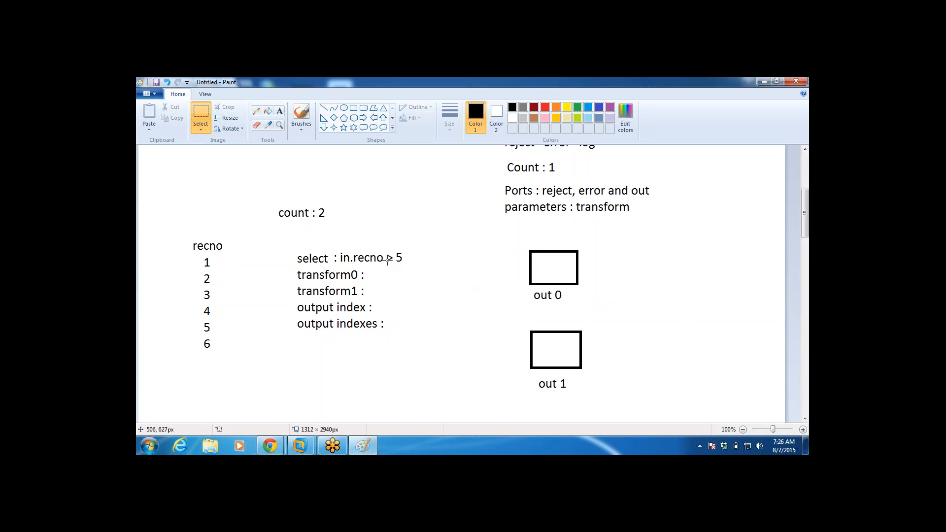
{"action": "left_click_drag", "start_coordinate": [385, 252], "coordinate": [393, 267]}
{"action": "key", "text": "ctrl+x"}
{"action": "left_click", "coordinate": [279, 111]}
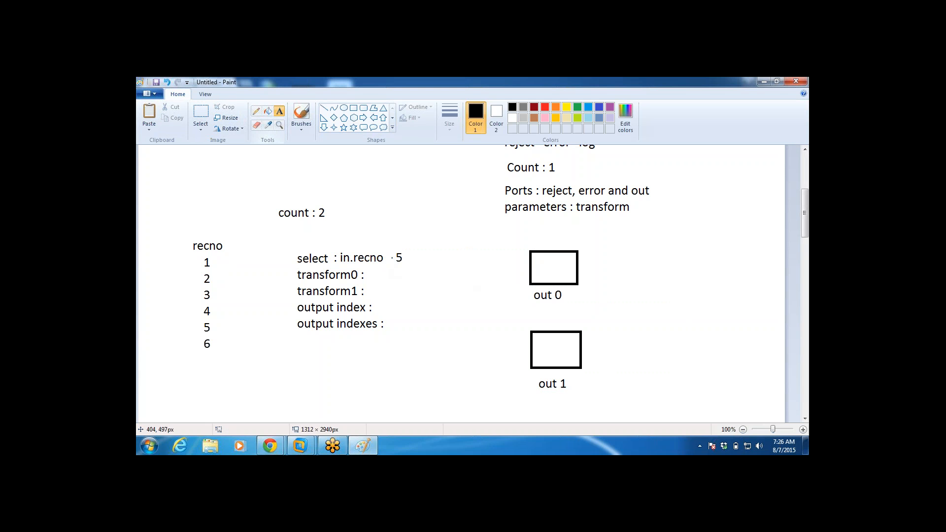
{"action": "left_click", "coordinate": [384, 256]}
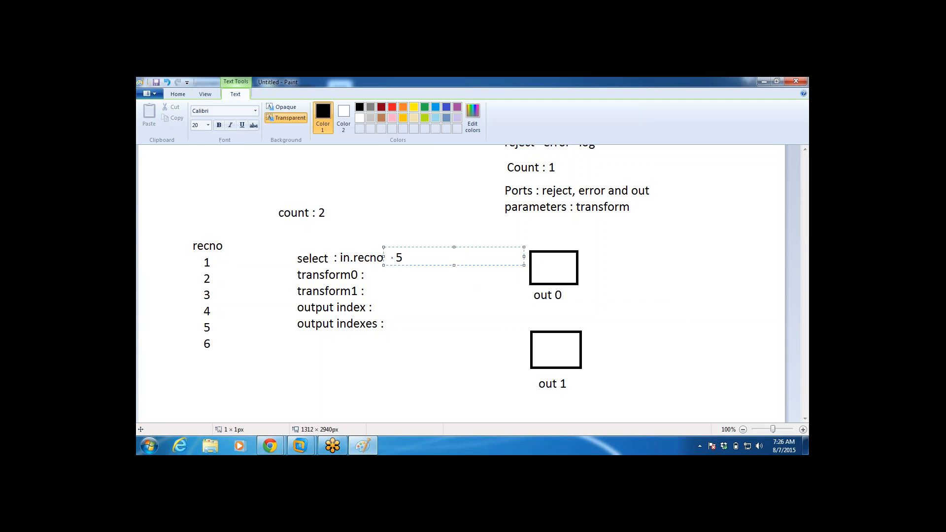
{"action": "type", "text": "<"}
{"action": "left_click", "coordinate": [426, 295]}
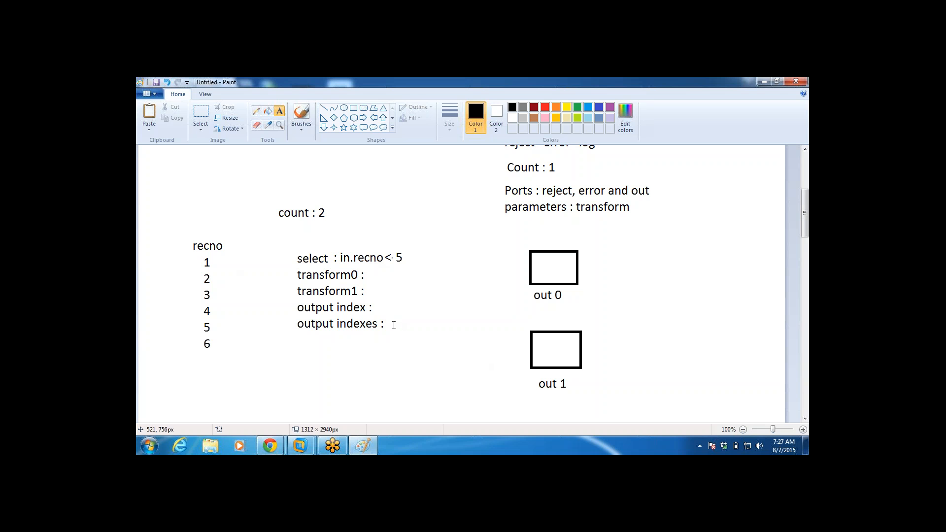
{"action": "left_click", "coordinate": [389, 324]}
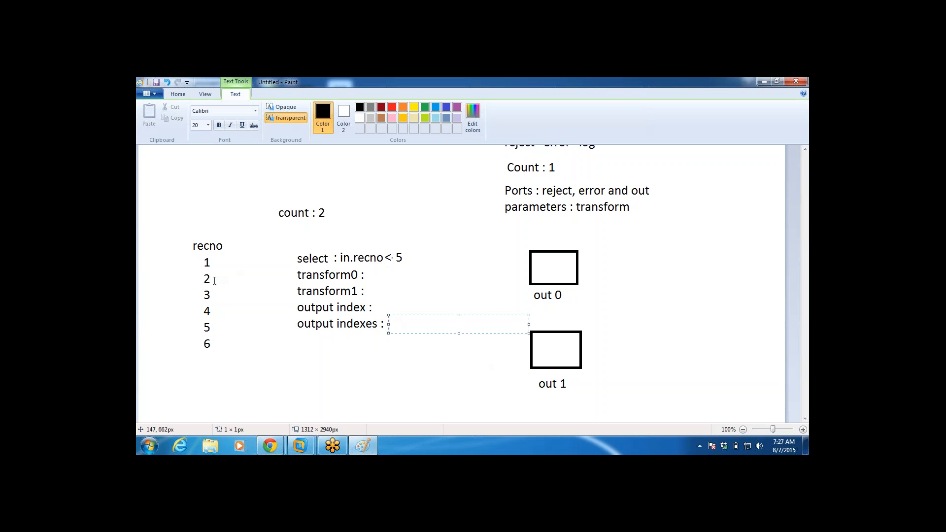
{"action": "left_click", "coordinate": [240, 265]}
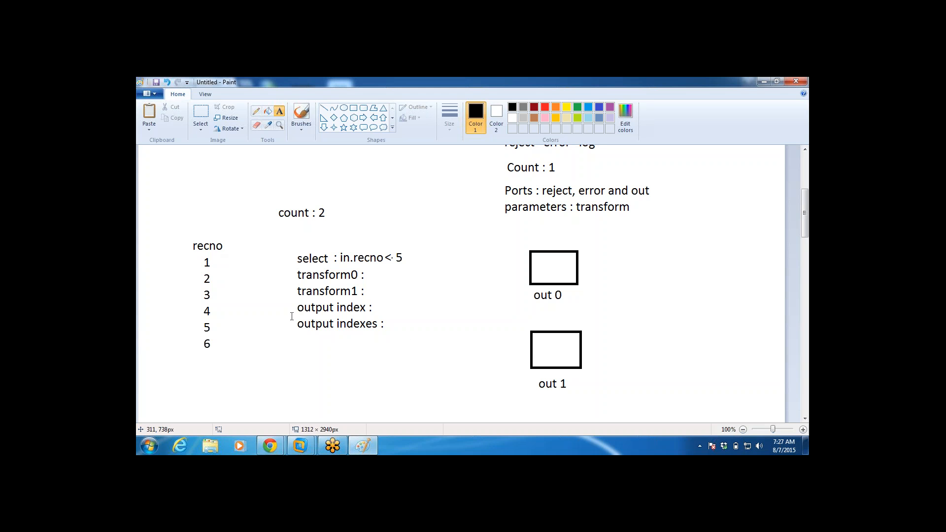
{"action": "left_click_drag", "start_coordinate": [292, 316], "coordinate": [447, 340]}
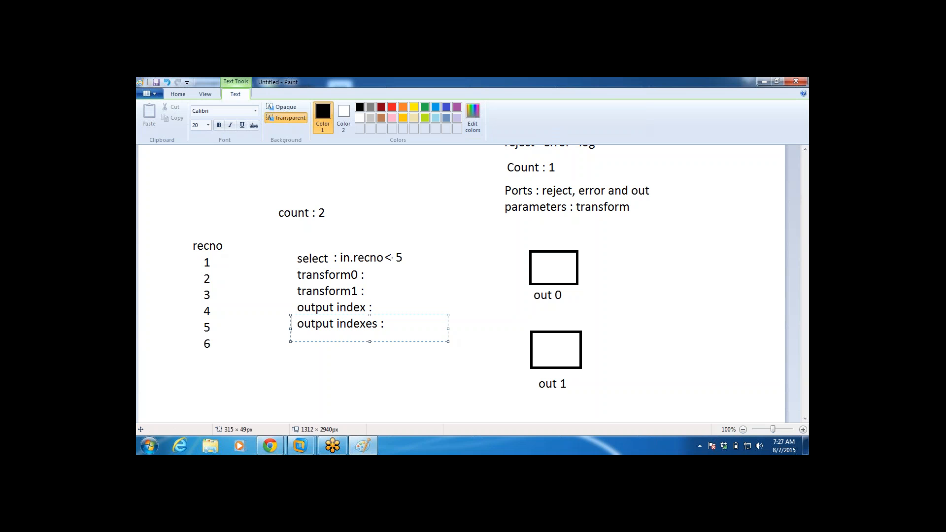
{"action": "left_click", "coordinate": [394, 371]}
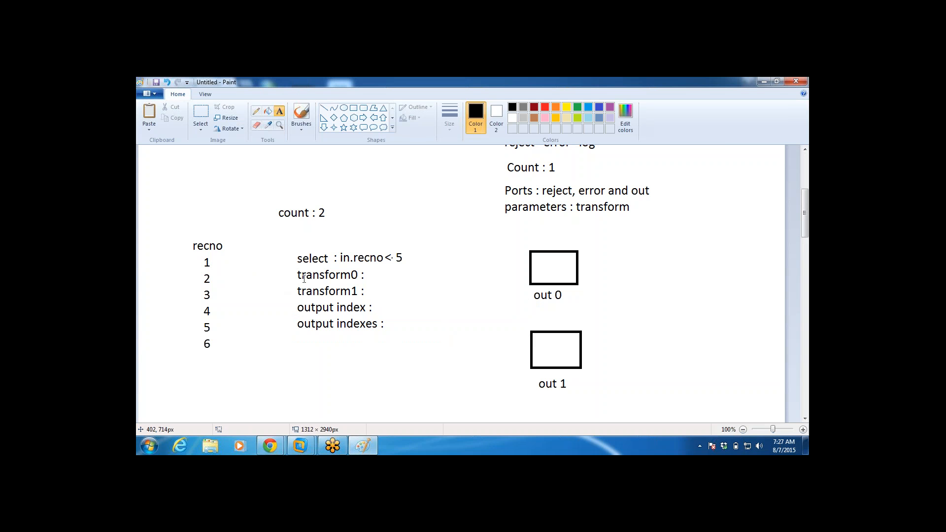
{"action": "left_click_drag", "start_coordinate": [293, 302], "coordinate": [433, 318]}
{"action": "left_click", "coordinate": [447, 340]}
{"action": "left_click_drag", "start_coordinate": [289, 299], "coordinate": [414, 336]}
{"action": "left_click_drag", "start_coordinate": [414, 335], "coordinate": [428, 337]}
{"action": "left_click", "coordinate": [415, 352]}
{"action": "left_click_drag", "start_coordinate": [286, 319], "coordinate": [410, 330]}
{"action": "left_click", "coordinate": [289, 317]}
{"action": "left_click_drag", "start_coordinate": [291, 301], "coordinate": [415, 337]}
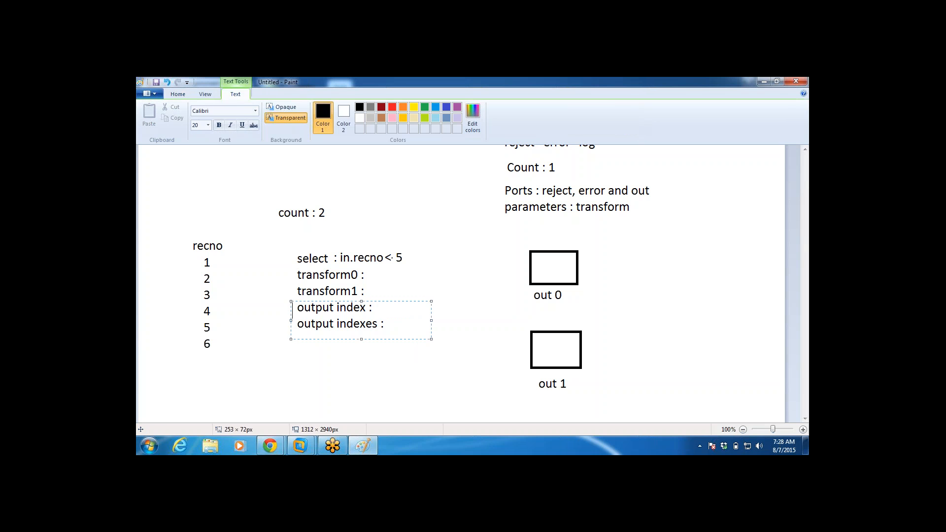
{"action": "left_click", "coordinate": [415, 353]}
{"action": "left_click_drag", "start_coordinate": [295, 317], "coordinate": [432, 337]}
{"action": "left_click", "coordinate": [418, 380]}
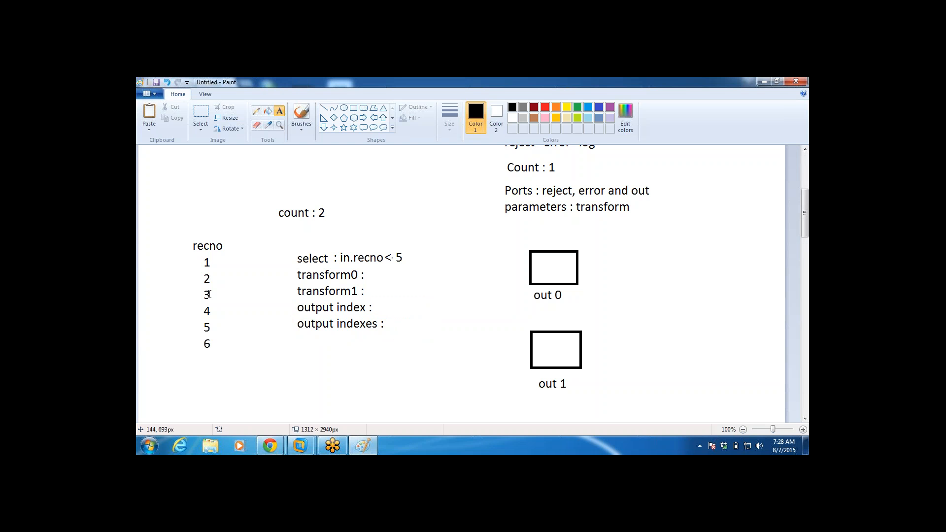
Step: Add the column heading "kind" in front of the "recno" heading, on the same line
{"action": "left_click", "coordinate": [164, 247]}
{"action": "type", "text": "ki"}
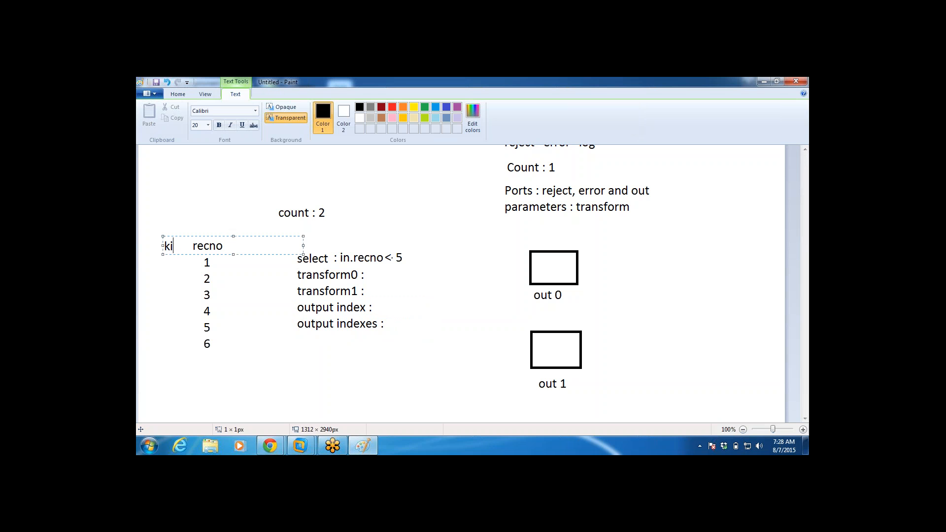
{"action": "type", "text": "nd"}
{"action": "left_click_drag", "start_coordinate": [161, 245], "coordinate": [152, 245]}
{"action": "left_click", "coordinate": [159, 265]}
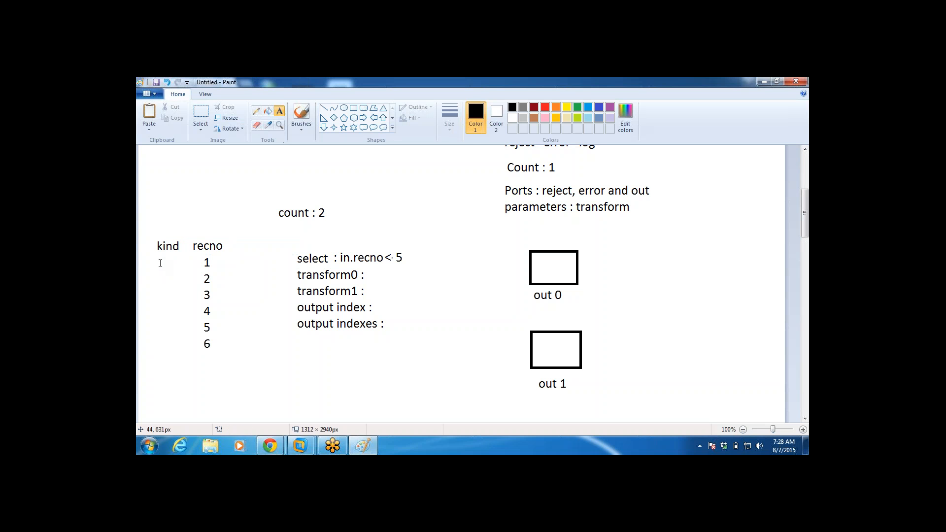
Step: Fill the kind column with A, B, A, A, B, B, one value beside each record number
{"action": "left_click", "coordinate": [160, 253]}
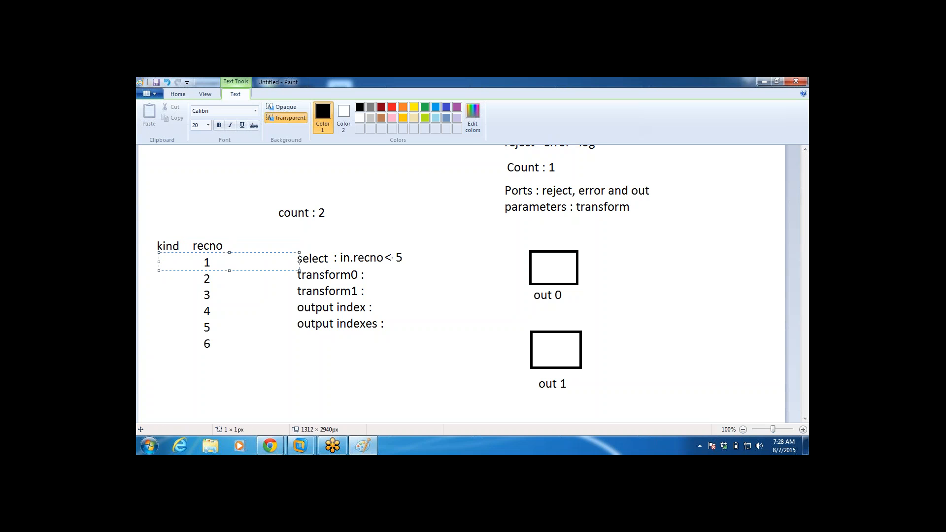
{"action": "type", "text": "A"}
{"action": "key", "text": "Return"}
{"action": "type", "text": "B"}
{"action": "key", "text": "Return"}
{"action": "type", "text": "A"}
{"action": "key", "text": "Return"}
{"action": "type", "text": "A"}
{"action": "key", "text": "Return"}
{"action": "type", "text": "B"}
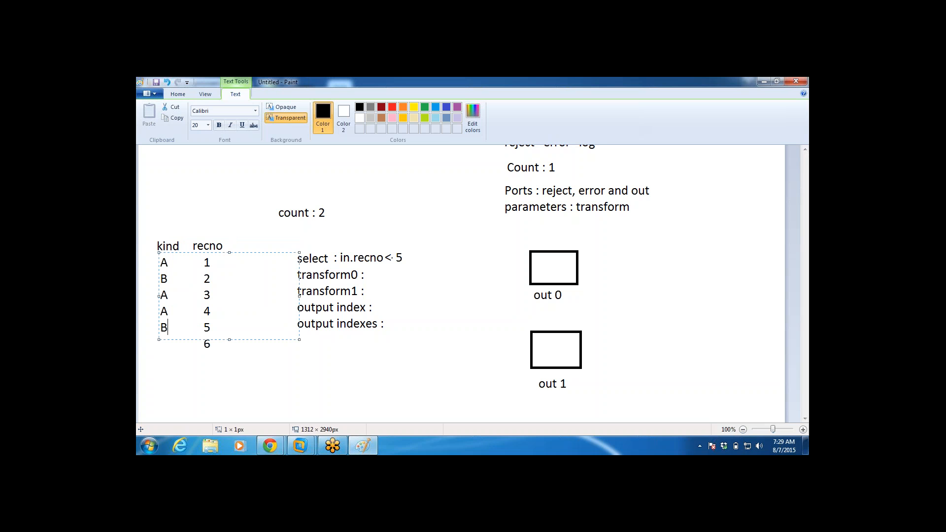
{"action": "key", "text": "Return"}
{"action": "type", "text": "B"}
{"action": "left_click", "coordinate": [448, 386]}
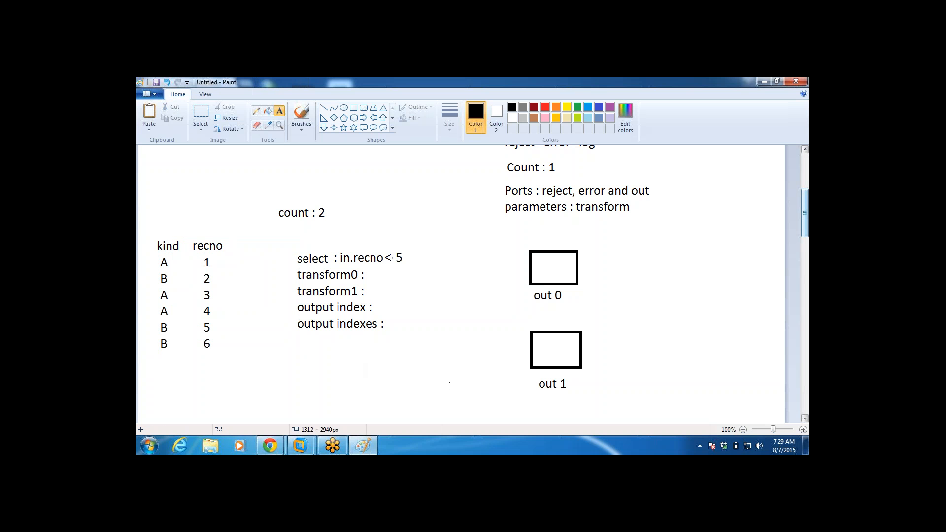
Step: Write "out :: output_indexes(in)=" followed by a "begin" line in the empty area below the parameter list
{"action": "left_click_drag", "start_coordinate": [806, 213], "coordinate": [806, 237]}
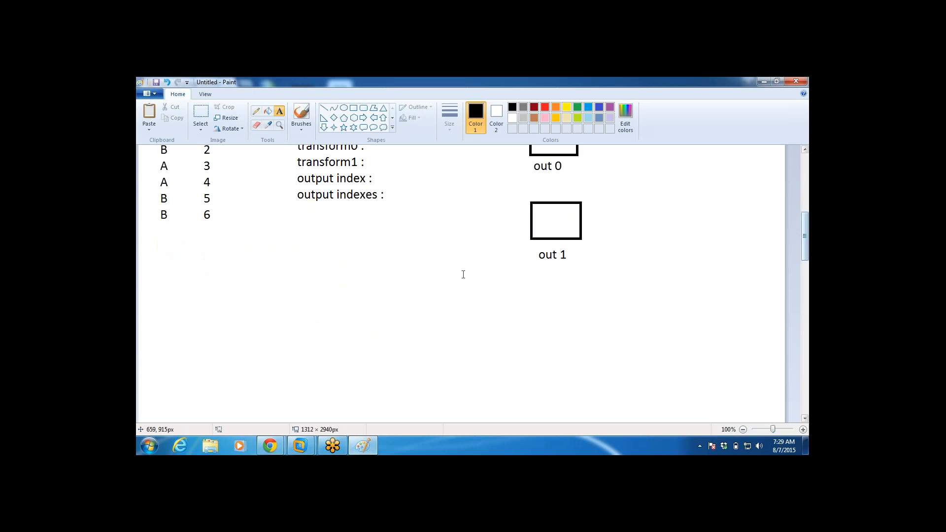
{"action": "left_click", "coordinate": [303, 291]}
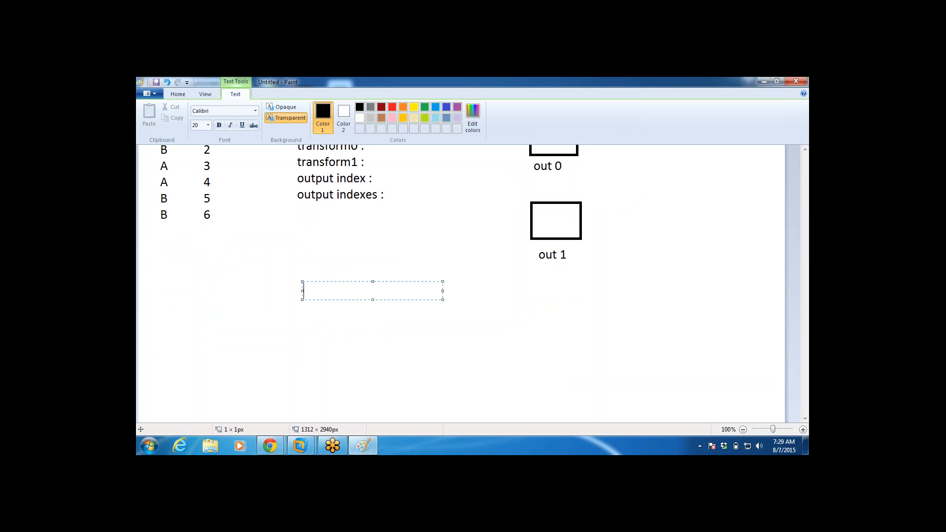
{"action": "type", "text": "out :: output_indexes"}
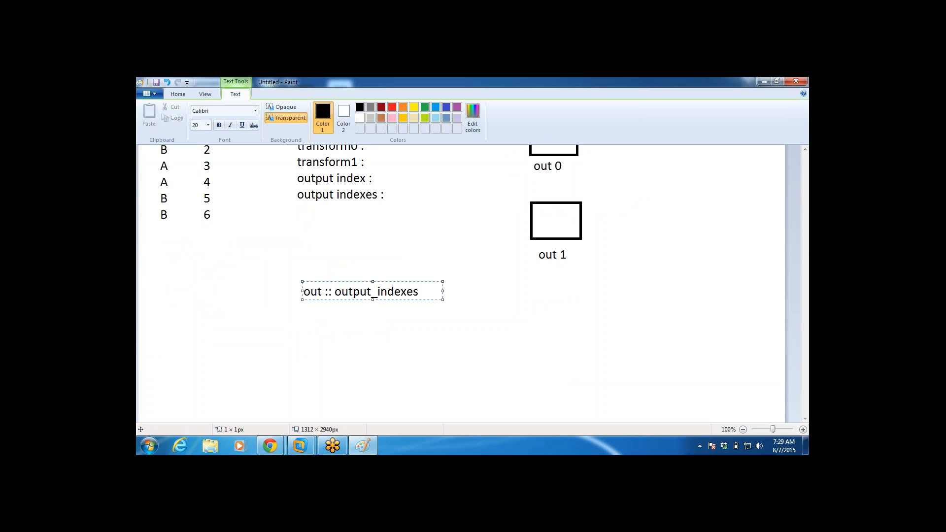
{"action": "type", "text": "(in)"}
{"action": "left_click_drag", "start_coordinate": [442, 299], "coordinate": [544, 394]}
{"action": "type", "text": "="}
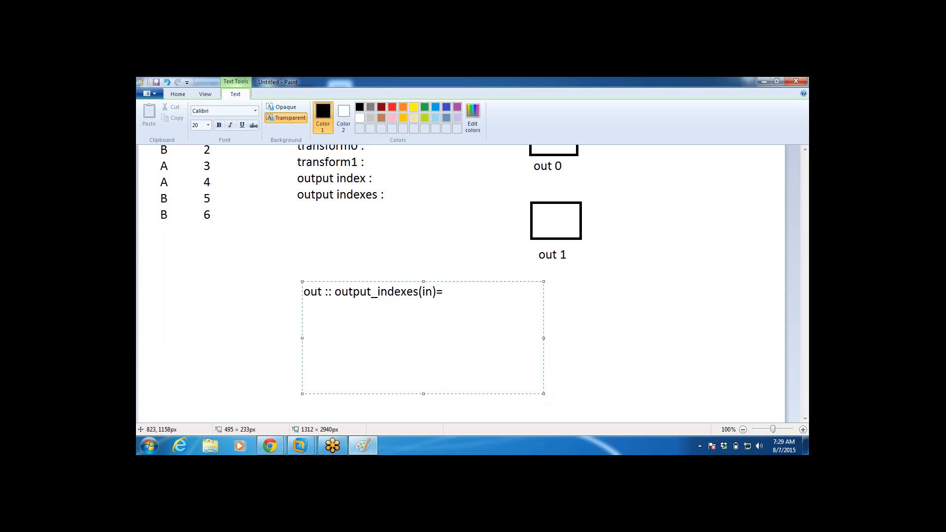
{"action": "key", "text": "Return"}
{"action": "type", "text": "begin "}
{"action": "type", "text": "ou"}
{"action": "type", "text": "t ::"}
{"action": "type", "text": " if(in"}
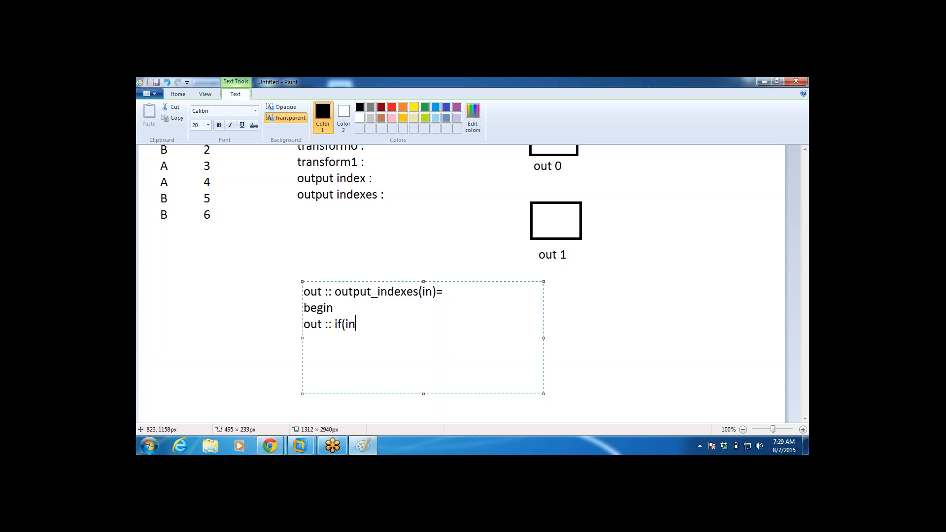
{"action": "type", "text": ".kind == 'A') [vector"}
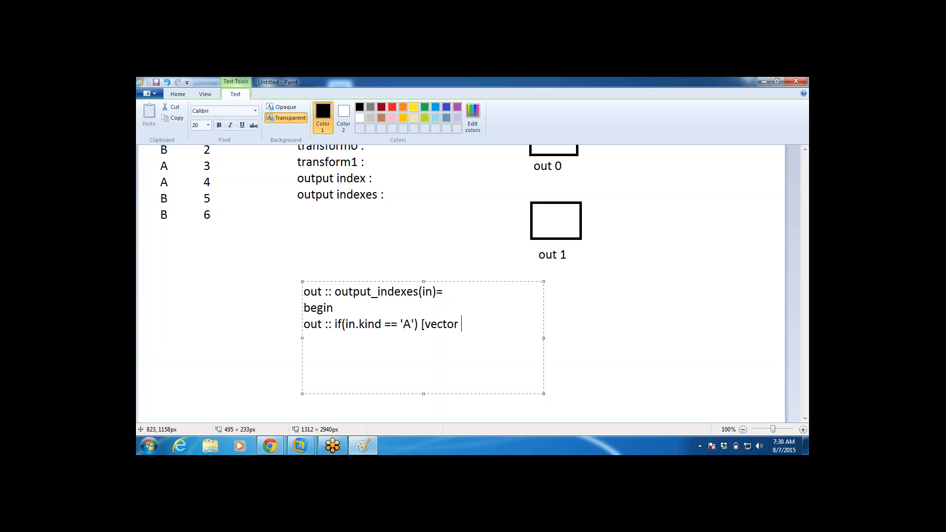
Step: Add the line "out :: if(in.kind == 'A') [vector 0,1];" under "begin" in the output_indexes function
{"action": "type", "text": "0,1];"}
Step: Finish the output_indexes function with the lines "out :: 1;" and "end;"
{"action": "key", "text": "Return"}
{"action": "type", "text": "out ::"}
{"action": "type", "text": "1;"}
{"action": "key", "text": "Return"}
{"action": "type", "text": "end;"}
{"action": "left_click", "coordinate": [360, 340]}
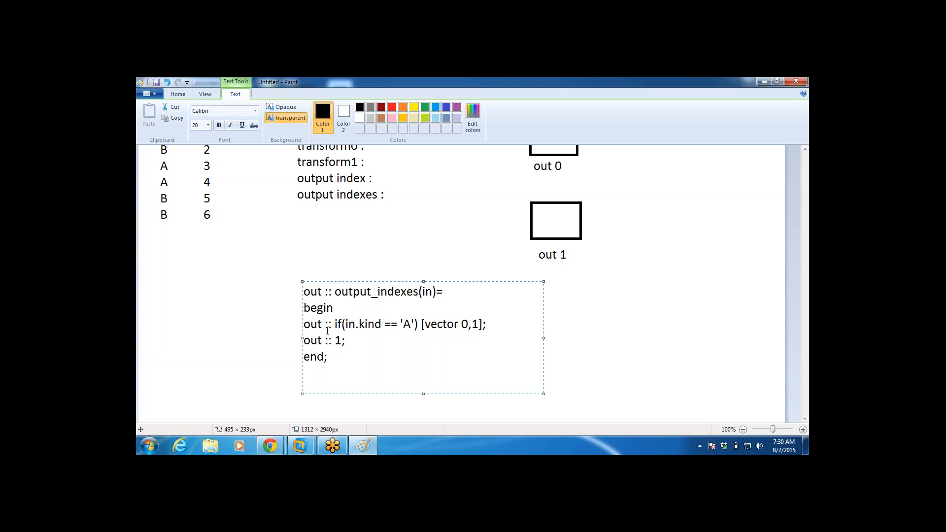
Step: Insert "1" between the two colons of the if line and commit the function text
{"action": "left_click_drag", "start_coordinate": [327, 331], "coordinate": [300, 325]}
{"action": "left_click", "coordinate": [346, 337]}
{"action": "left_click", "coordinate": [329, 324]}
{"action": "type", "text": "1"}
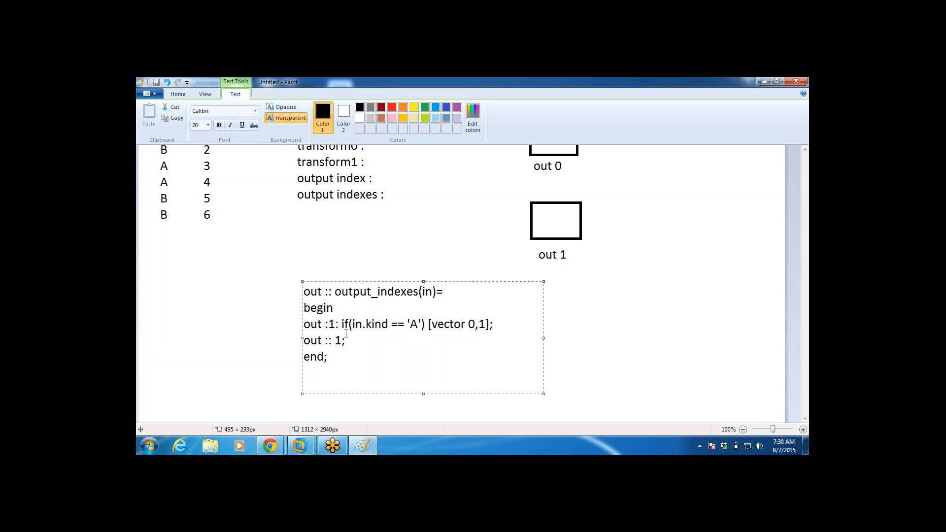
{"action": "left_click", "coordinate": [587, 347]}
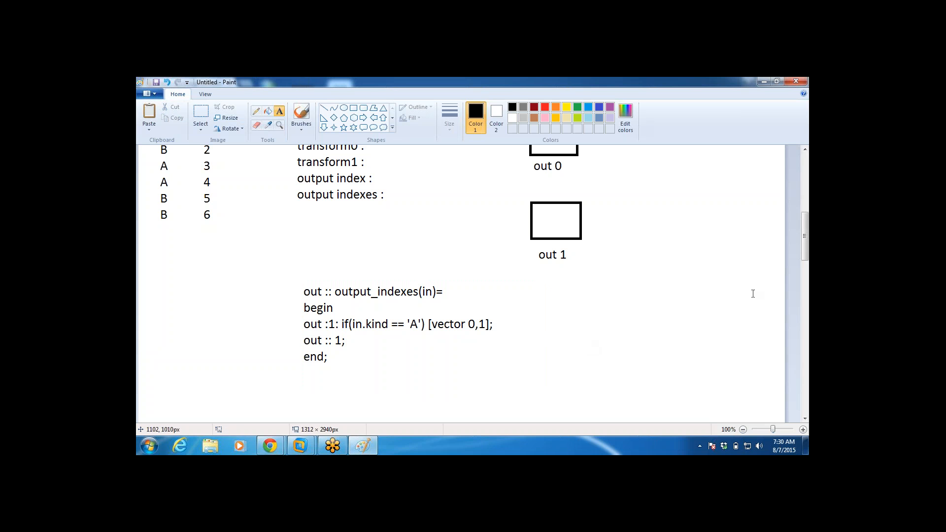
Step: Point out the "output indexes", "output index" and "out :: 1;" lines in turn with temporary empty text frames
{"action": "left_click_drag", "start_coordinate": [805, 244], "coordinate": [805, 238]}
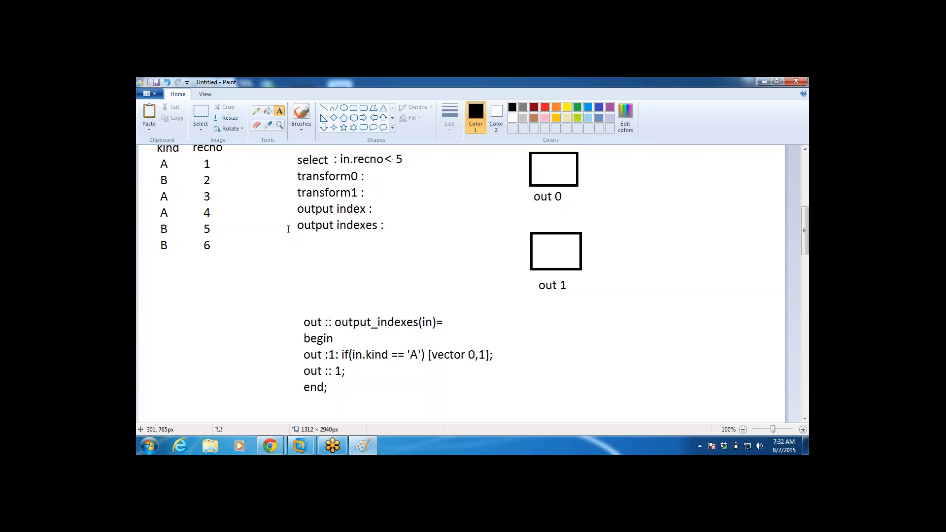
{"action": "left_click_drag", "start_coordinate": [293, 218], "coordinate": [431, 255]}
{"action": "left_click", "coordinate": [488, 288]}
{"action": "left_click_drag", "start_coordinate": [294, 202], "coordinate": [384, 217]}
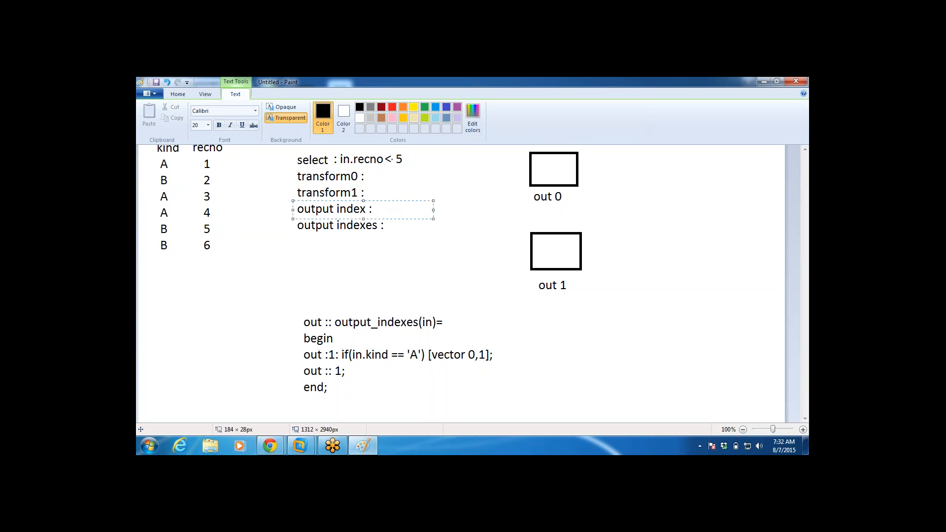
{"action": "left_click", "coordinate": [417, 253]}
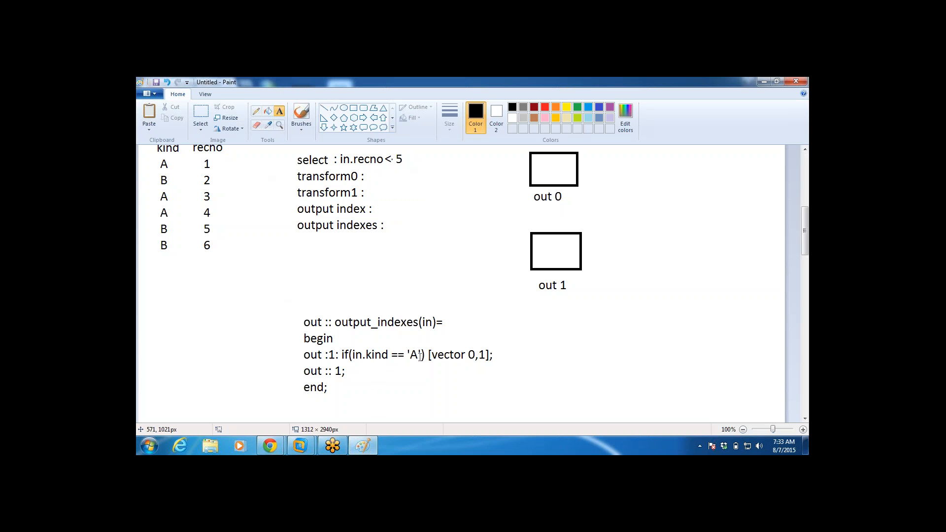
{"action": "left_click", "coordinate": [353, 375]}
{"action": "left_click", "coordinate": [301, 367]}
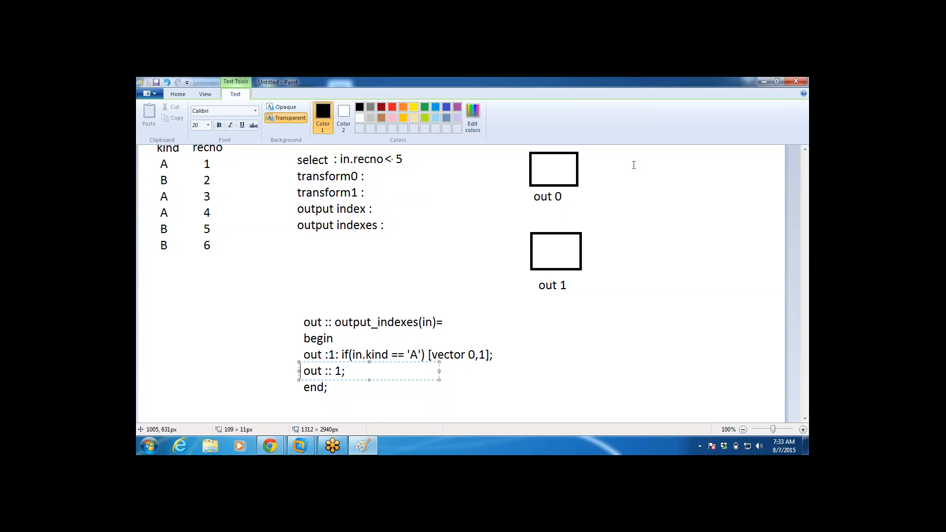
{"action": "left_click", "coordinate": [601, 160]}
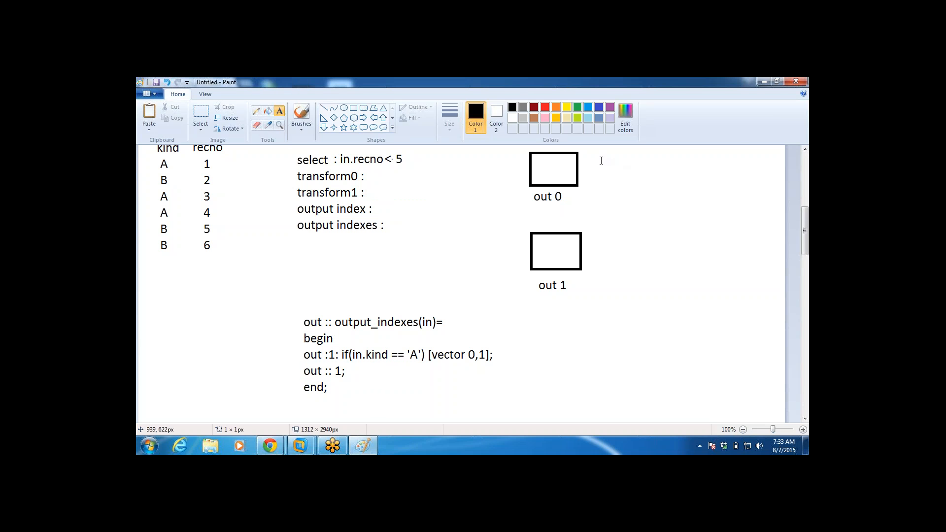
Step: Write record 1 beside the out 0 box and records 1 and 2 beside the out 1 box
{"action": "left_click", "coordinate": [600, 150]}
{"action": "type", "text": "1"}
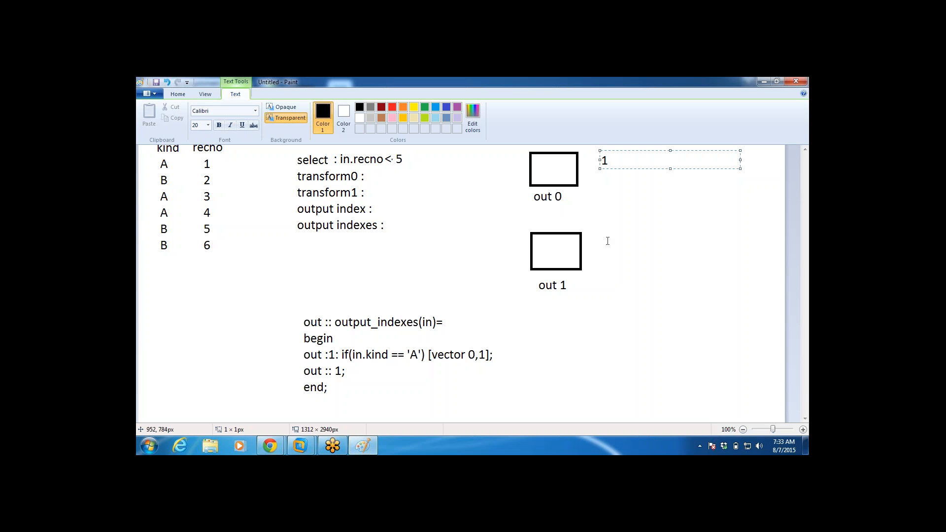
{"action": "left_click", "coordinate": [601, 239]}
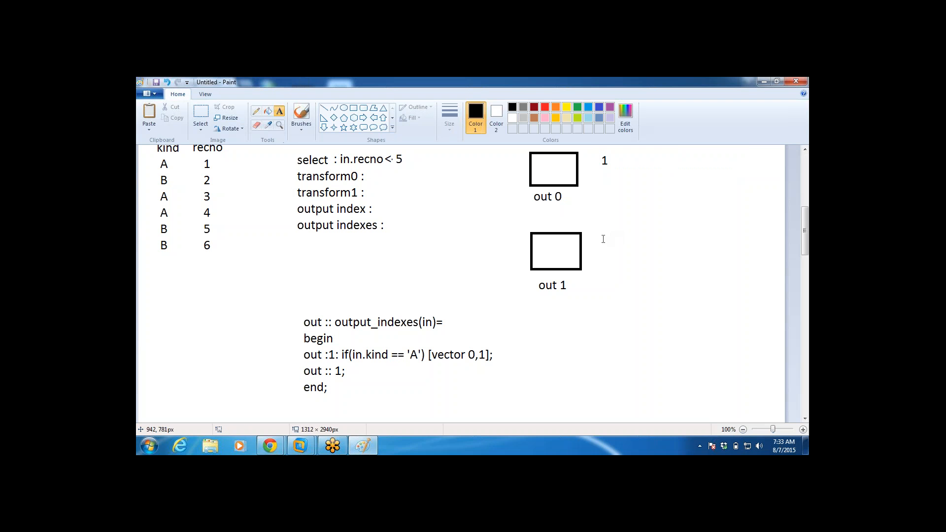
{"action": "left_click", "coordinate": [603, 238]}
{"action": "type", "text": "1"}
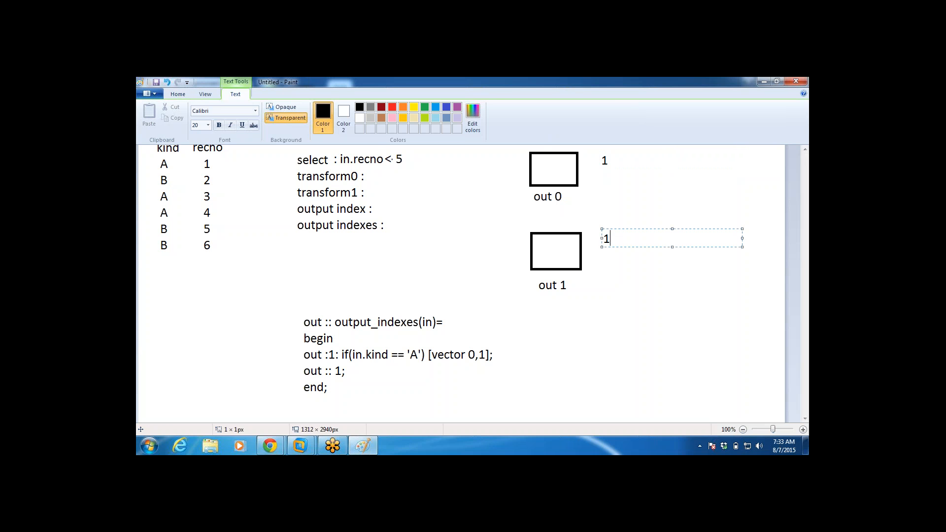
{"action": "key", "text": "Return"}
{"action": "type", "text": "2"}
{"action": "left_click", "coordinate": [615, 289]}
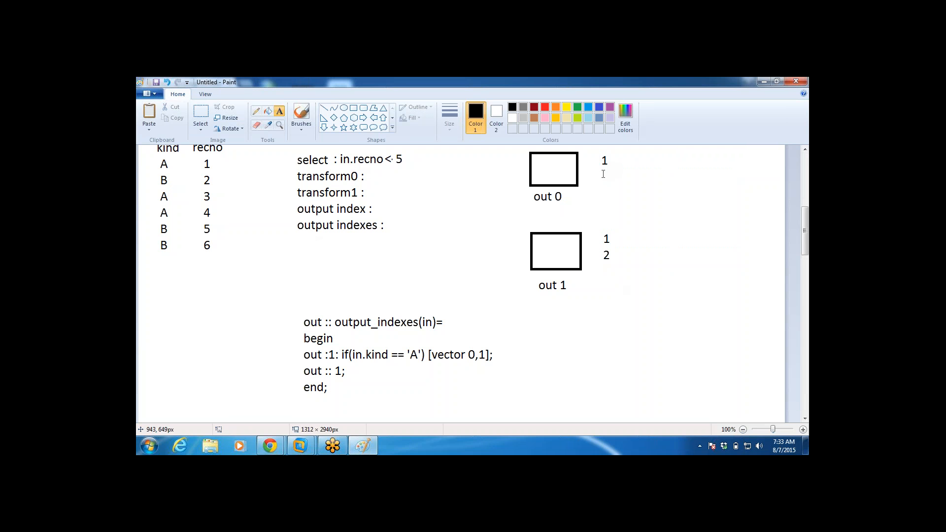
Step: Add record 3 at the end of both the out 0 and out 1 record lists
{"action": "left_click", "coordinate": [602, 164]}
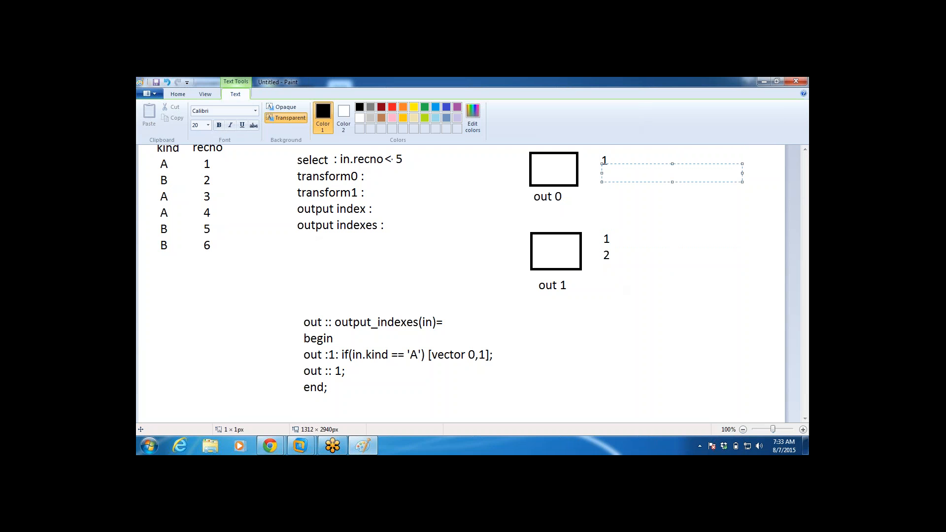
{"action": "type", "text": "3"}
{"action": "left_click", "coordinate": [603, 271]}
{"action": "left_click", "coordinate": [603, 258]}
{"action": "type", "text": "3"}
{"action": "left_click", "coordinate": [591, 358]}
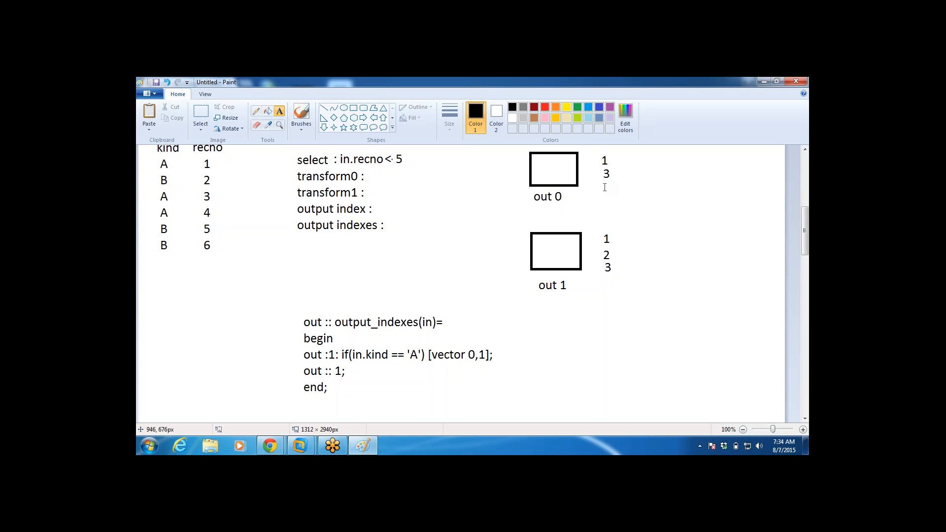
Step: Add record 4 below record 3 in both the out 0 and out 1 lists
{"action": "left_click", "coordinate": [602, 181]}
{"action": "type", "text": "4"}
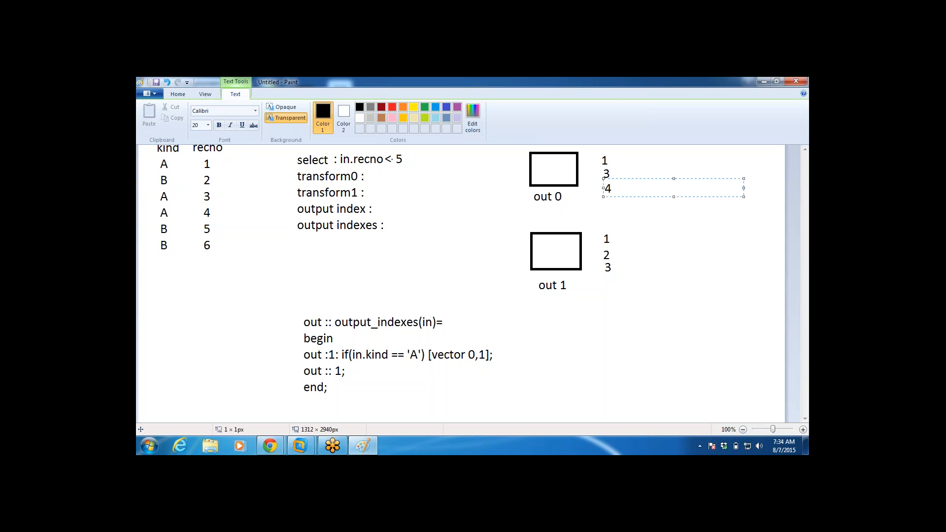
{"action": "key", "text": "Return"}
{"action": "left_click", "coordinate": [605, 279]}
{"action": "left_click", "coordinate": [604, 270]}
{"action": "type", "text": "4"}
{"action": "left_click", "coordinate": [606, 338]}
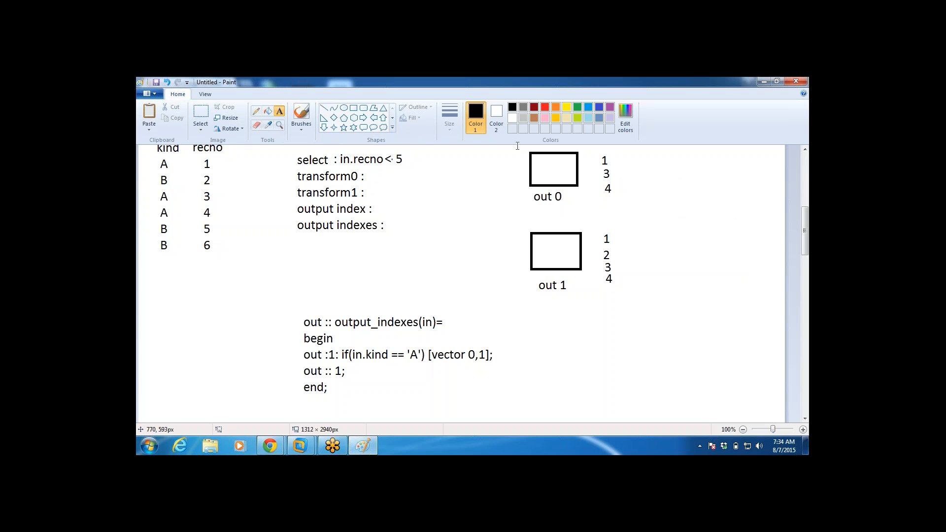
Step: Point out the out 0 group and the out 1 group with their record lists using temporary empty text frames
{"action": "left_click_drag", "start_coordinate": [517, 146], "coordinate": [672, 205]}
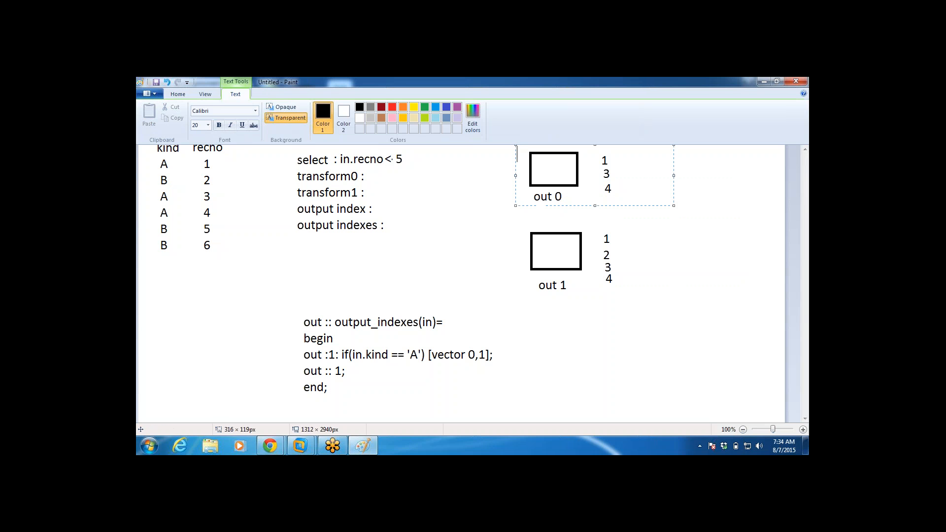
{"action": "left_click", "coordinate": [680, 268]}
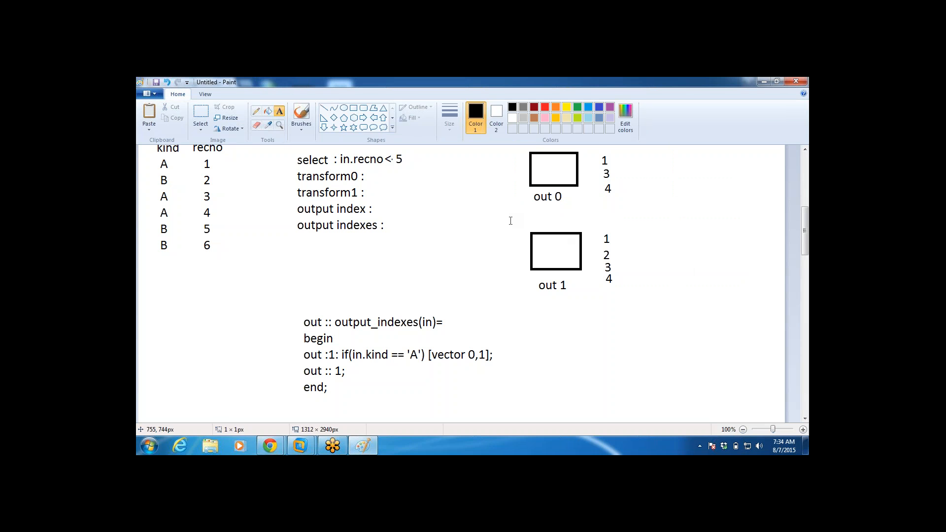
{"action": "left_click_drag", "start_coordinate": [509, 218], "coordinate": [659, 334]}
{"action": "left_click", "coordinate": [725, 342]}
{"action": "left_click_drag", "start_coordinate": [805, 250], "coordinate": [806, 246]}
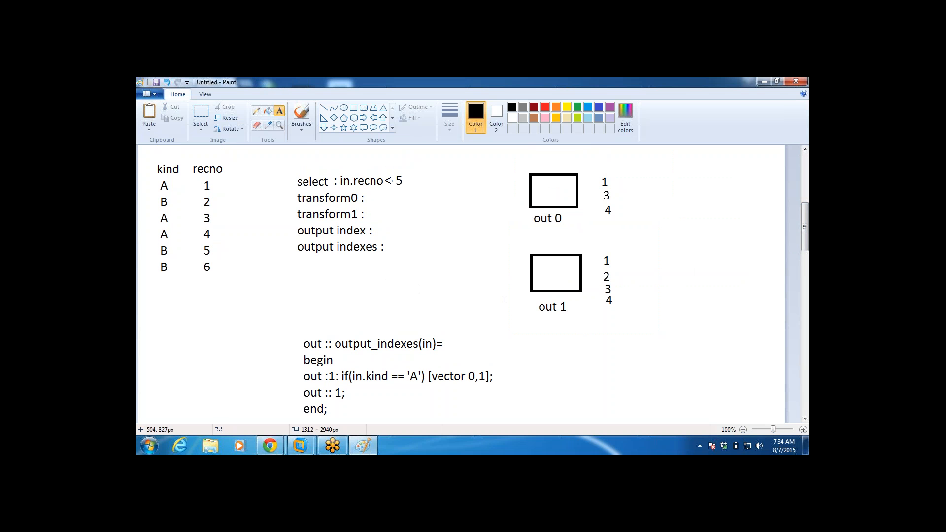
Step: Write "out :: output_index(in)=" and a "begin" line below the output_indexes function
{"action": "left_click_drag", "start_coordinate": [806, 227], "coordinate": [806, 257]}
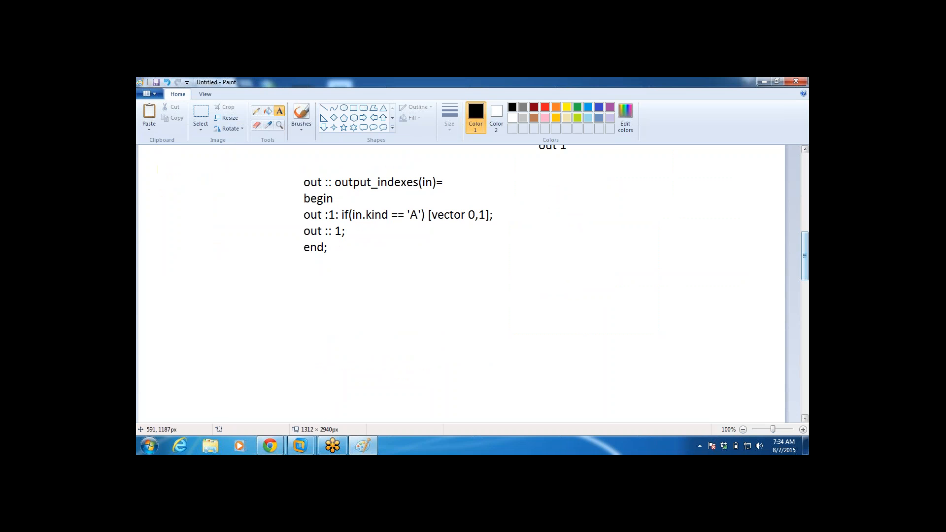
{"action": "left_click", "coordinate": [307, 294]}
{"action": "type", "text": "out "}
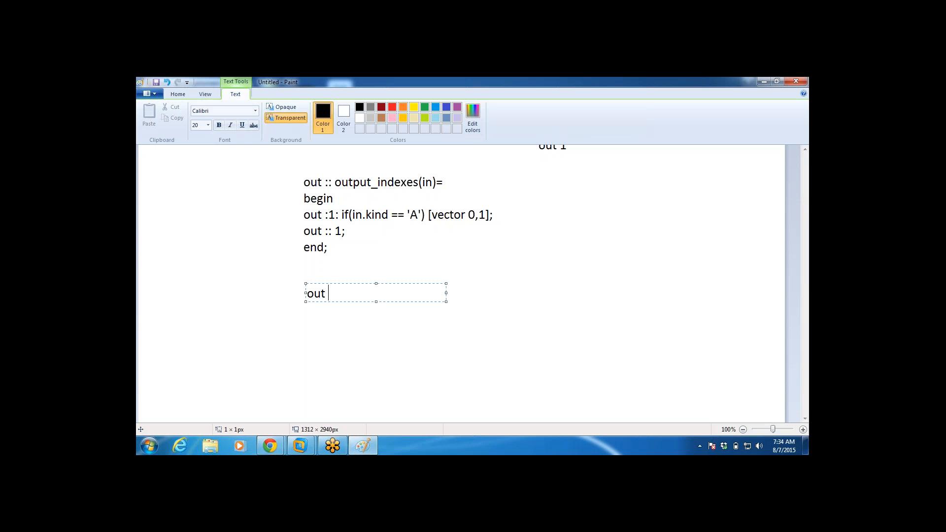
{"action": "type", "text": ":: output_index(in)"}
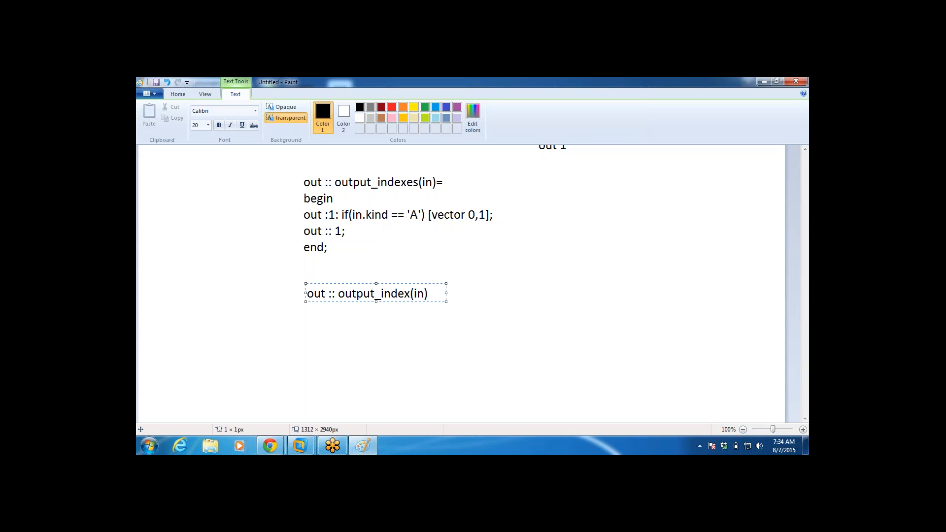
{"action": "type", "text": "="}
{"action": "key", "text": "Return"}
{"action": "type", "text": "begin"}
{"action": "key", "text": "Return"}
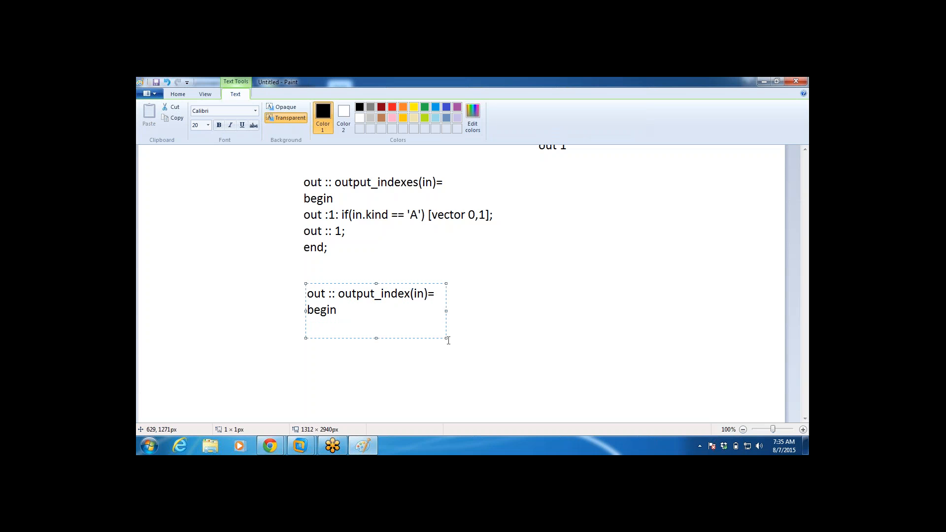
Step: Complete the output_index function with the line "out :: if(in.kind == 'A') 0 else 1;" and a closing "end;" line
{"action": "left_click_drag", "start_coordinate": [447, 338], "coordinate": [478, 382]}
{"action": "type", "text": "out :: if(in.ki"}
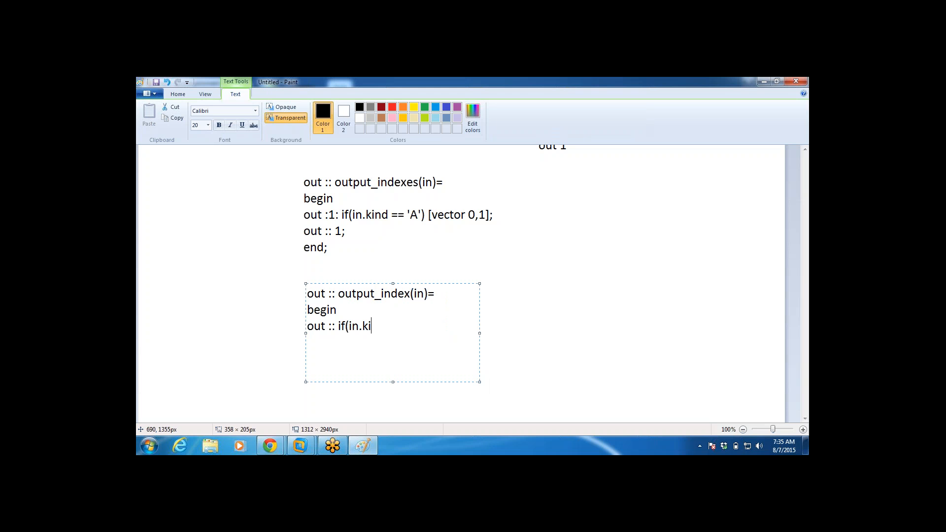
{"action": "type", "text": "nd == 'A') 0 else 1;"}
{"action": "key", "text": "Return"}
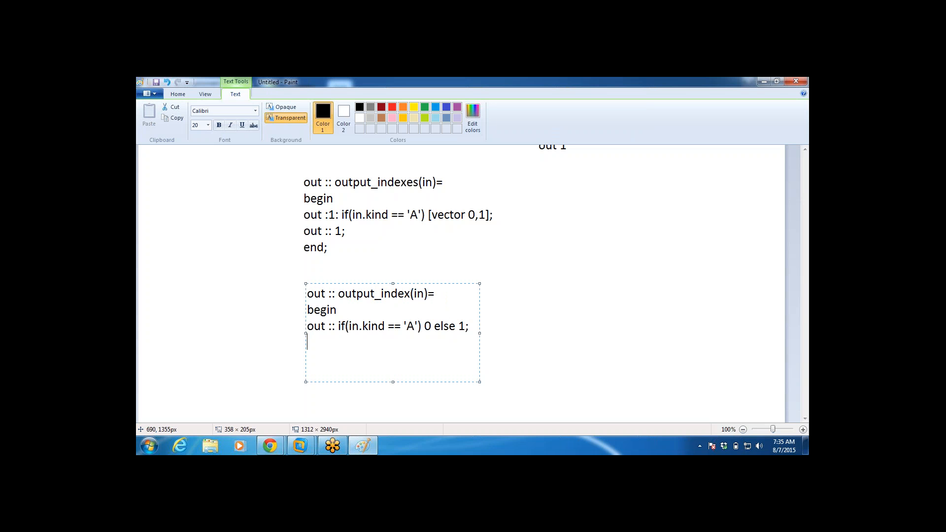
{"action": "type", "text": "end;"}
{"action": "left_click", "coordinate": [579, 311]}
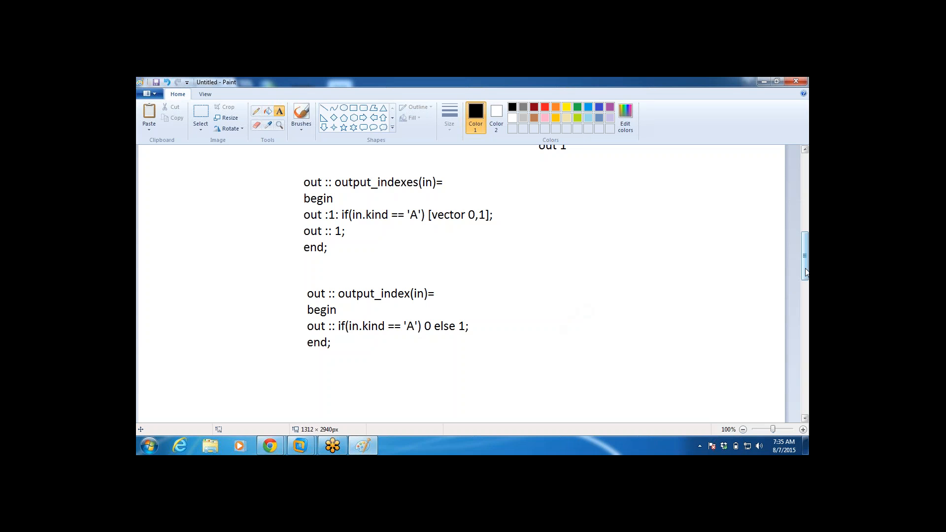
Step: Add the heading "OI's" above the out 0 record list and the heading "OI" for a new column beside it
{"action": "left_click_drag", "start_coordinate": [805, 272], "coordinate": [806, 261]}
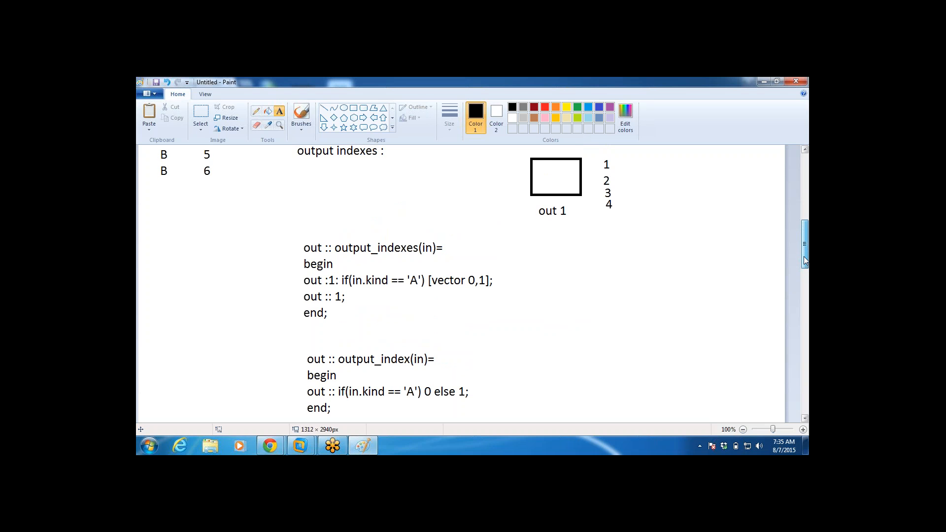
{"action": "left_click_drag", "start_coordinate": [806, 261], "coordinate": [805, 243]}
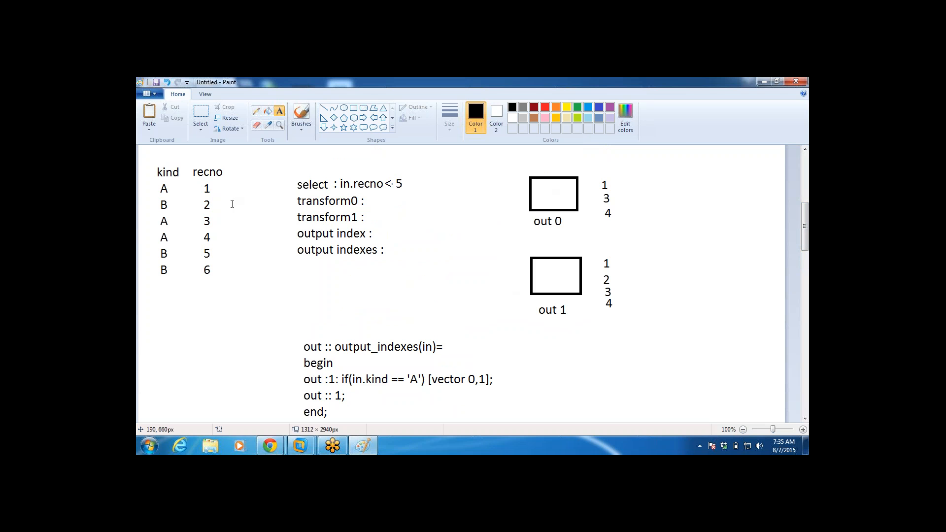
{"action": "left_click", "coordinate": [590, 151]}
{"action": "type", "text": "O"}
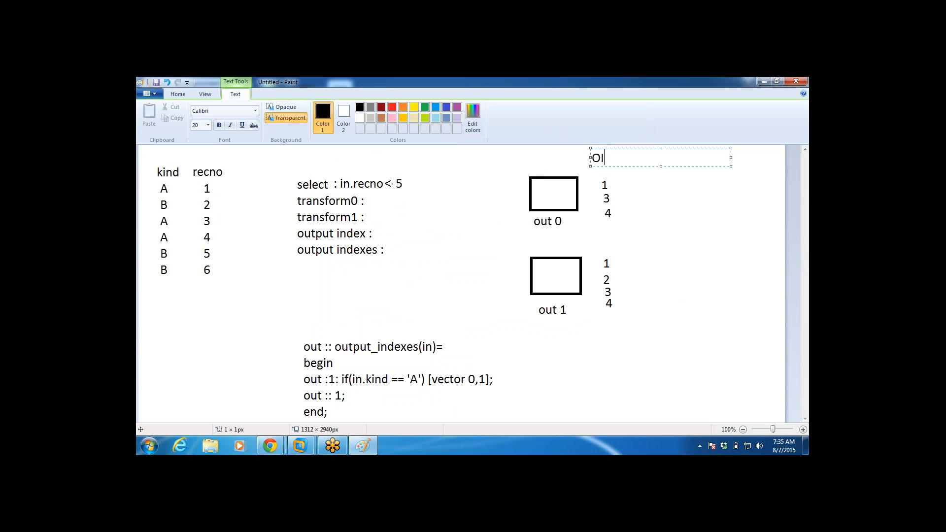
{"action": "type", "text": "I's"}
{"action": "left_click", "coordinate": [669, 175]}
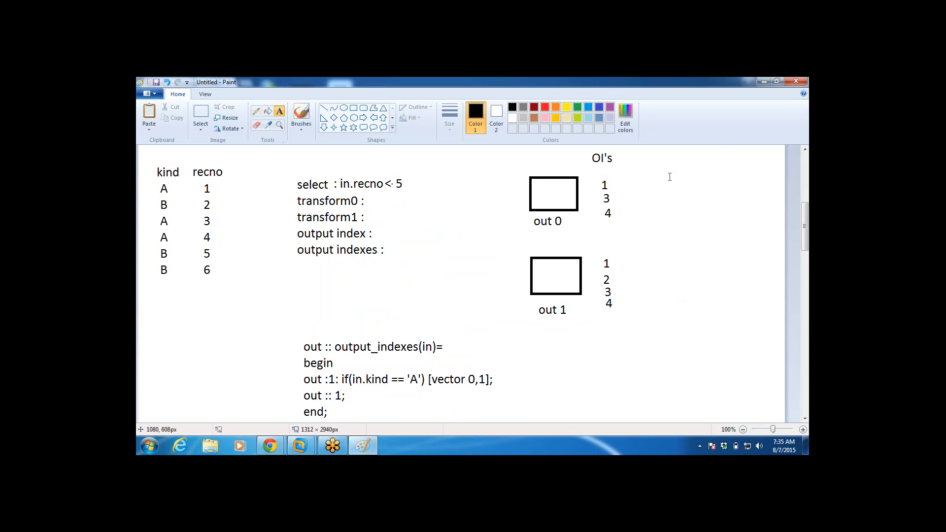
{"action": "left_click", "coordinate": [671, 156]}
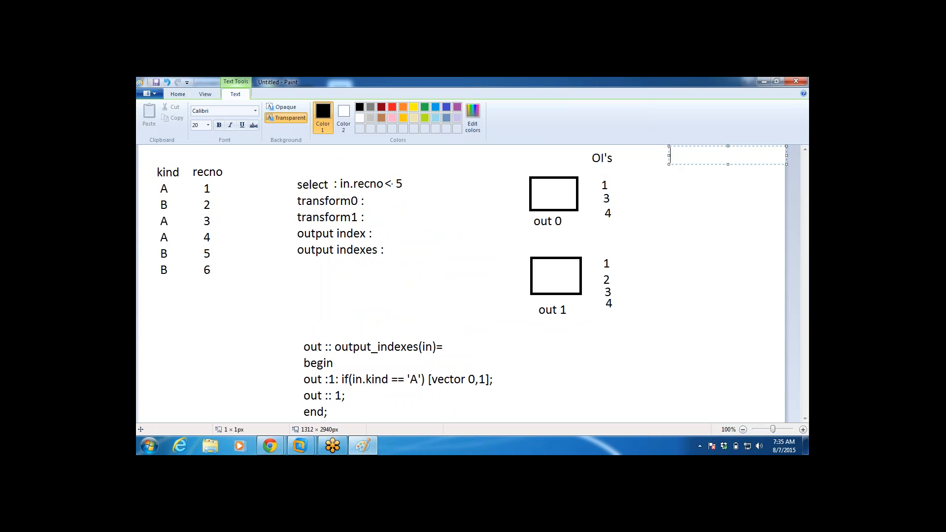
{"action": "type", "text": "OI"}
{"action": "left_click", "coordinate": [666, 176]}
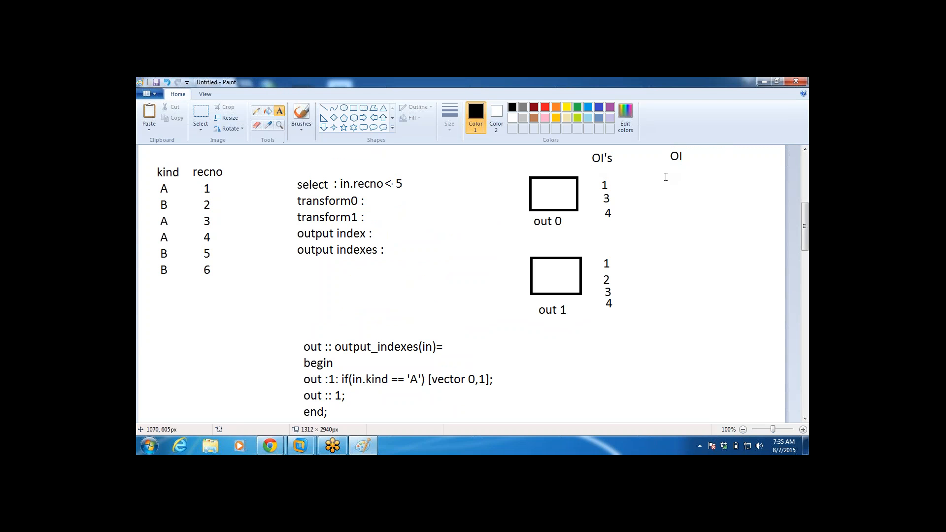
Step: Under the OI heading, list records 1, 3 and 4 level with out 0 and record 2 level with out 1
{"action": "left_click", "coordinate": [671, 168]}
{"action": "type", "text": "1"}
{"action": "key", "text": "Return"}
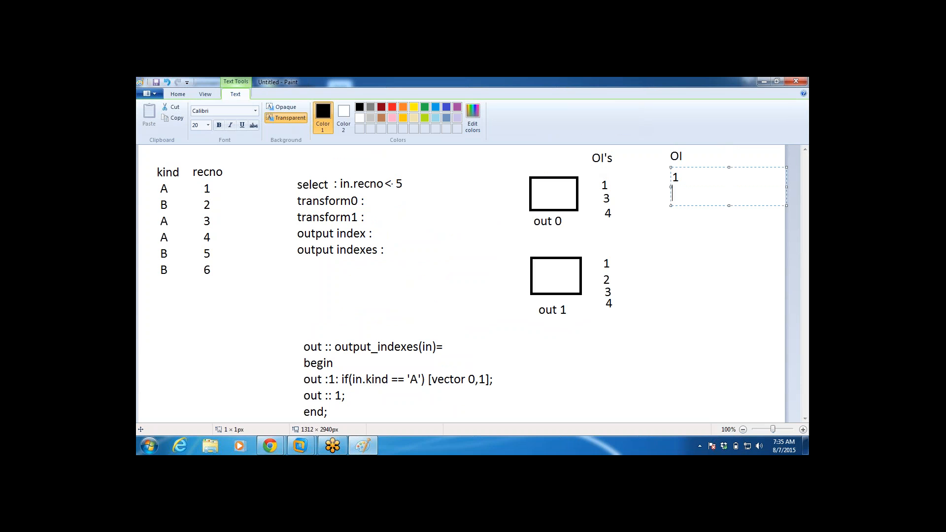
{"action": "type", "text": "3"}
{"action": "key", "text": "Return"}
{"action": "type", "text": "4"}
{"action": "key", "text": "Return"}
{"action": "left_click", "coordinate": [671, 261]}
{"action": "left_click", "coordinate": [671, 253]}
{"action": "type", "text": "2"}
{"action": "left_click", "coordinate": [682, 320]}
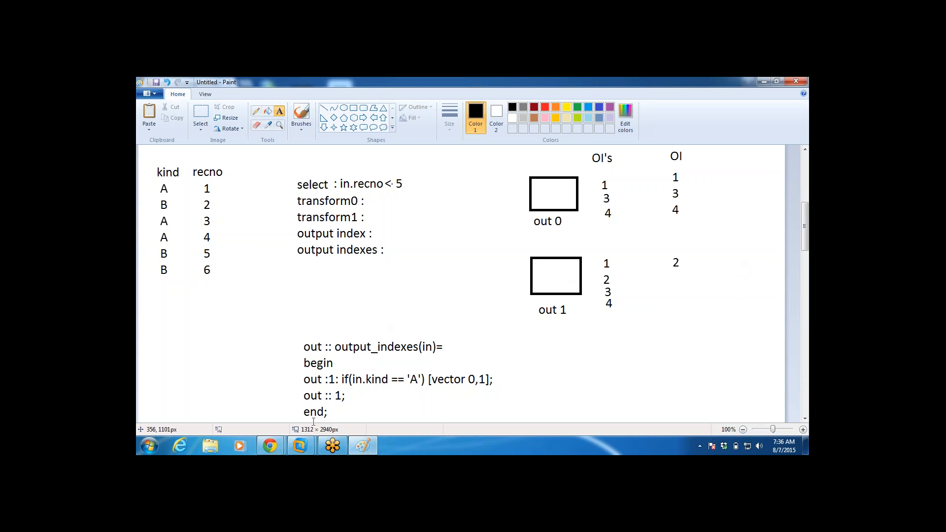
Step: Switch to Ab Initio in the Windows XP Professional virtual machine and open the "simple" graph from the transform_components/reformat folder
{"action": "mouse_move", "coordinate": [300, 446]}
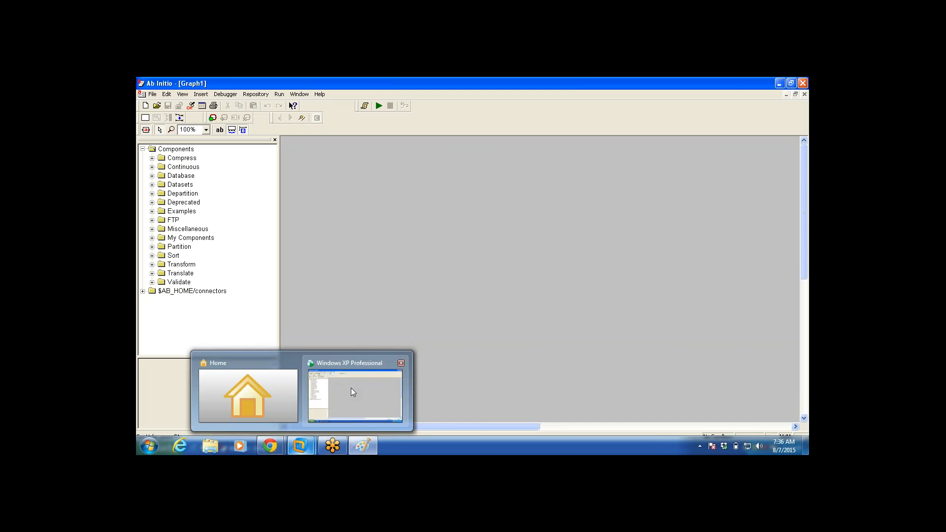
{"action": "left_click", "coordinate": [352, 392]}
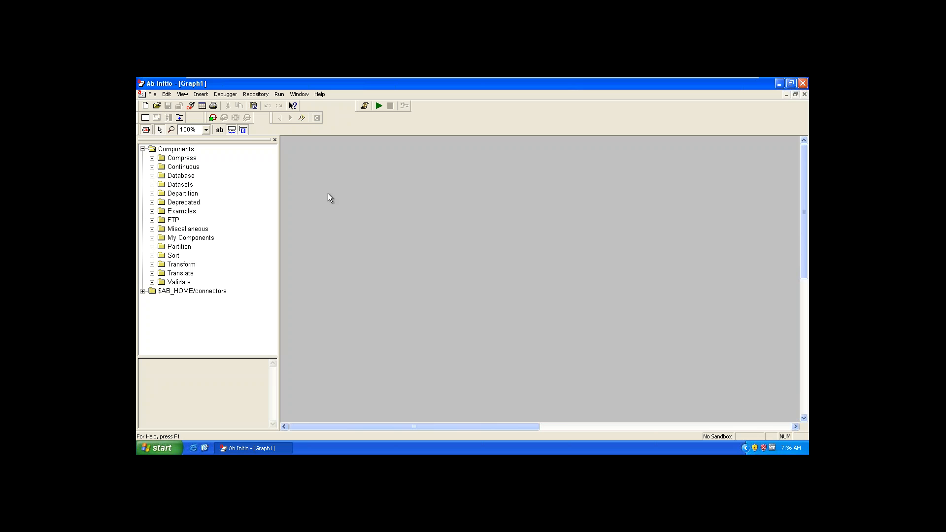
{"action": "left_click", "coordinate": [156, 109]}
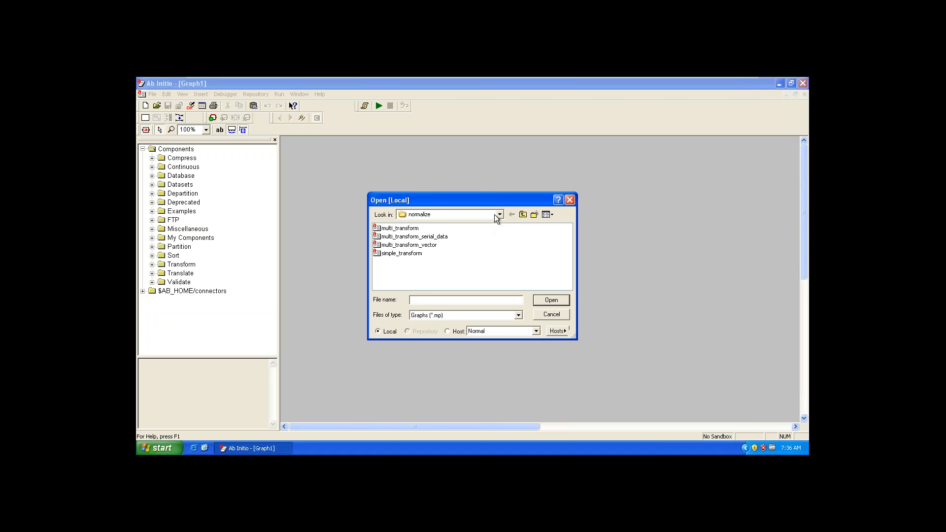
{"action": "left_click", "coordinate": [499, 215]}
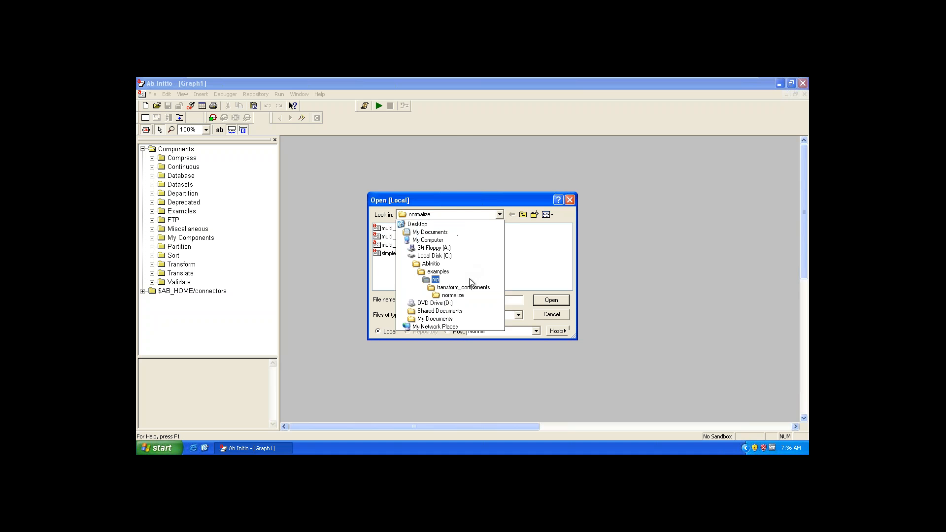
{"action": "left_click", "coordinate": [477, 288]}
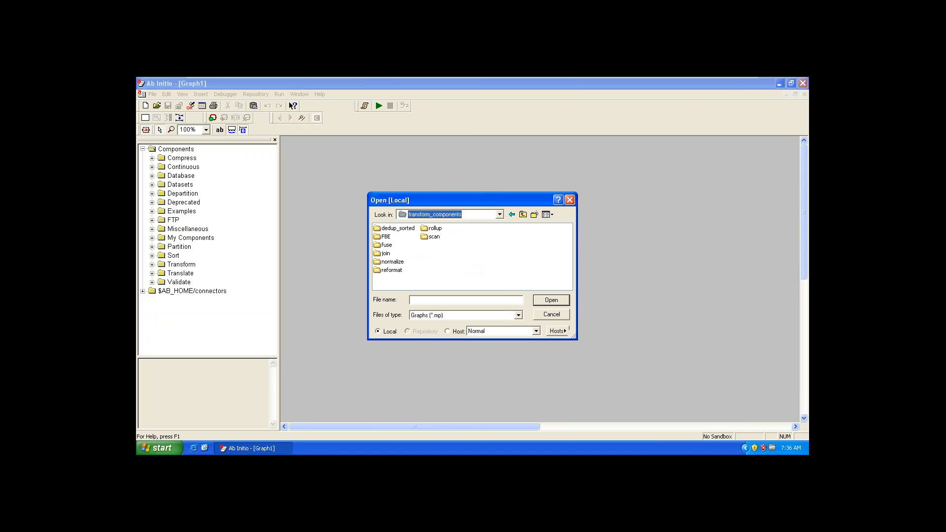
{"action": "double_click", "coordinate": [386, 270]}
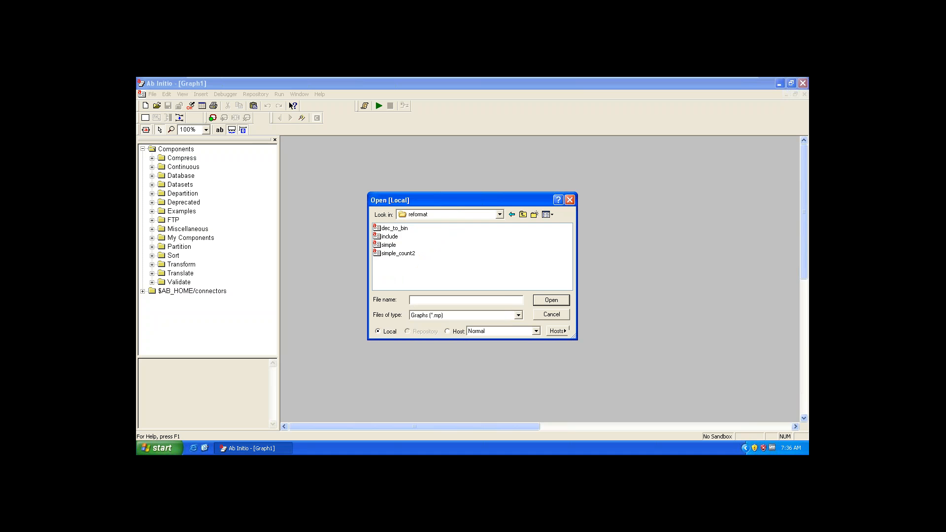
{"action": "double_click", "coordinate": [387, 245]}
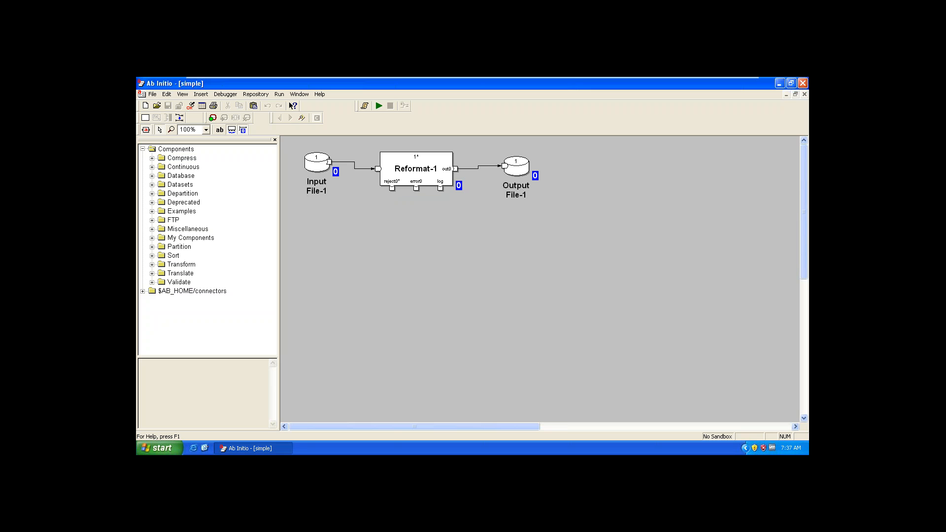
Step: Review the Reformat-1 parameters, and display all Input File-1 records in grid mode below the graph
{"action": "double_click", "coordinate": [422, 165]}
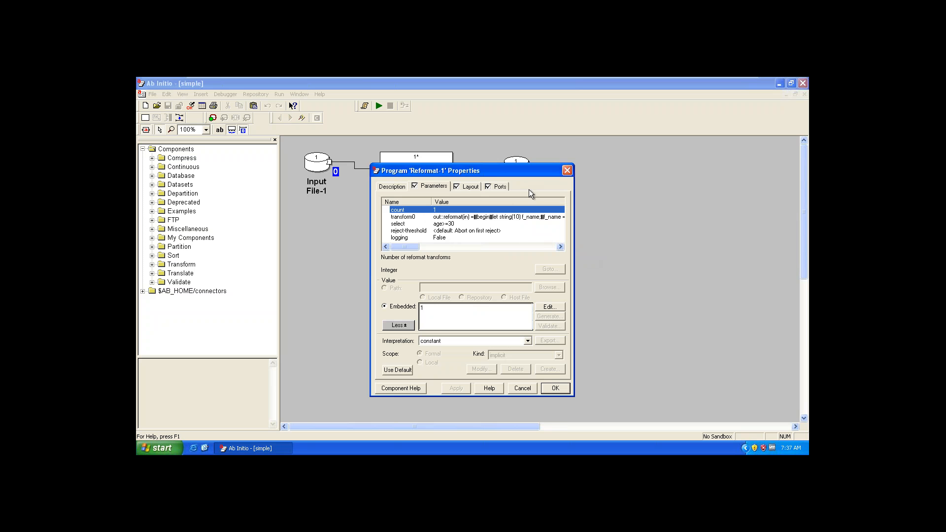
{"action": "key", "text": "Escape"}
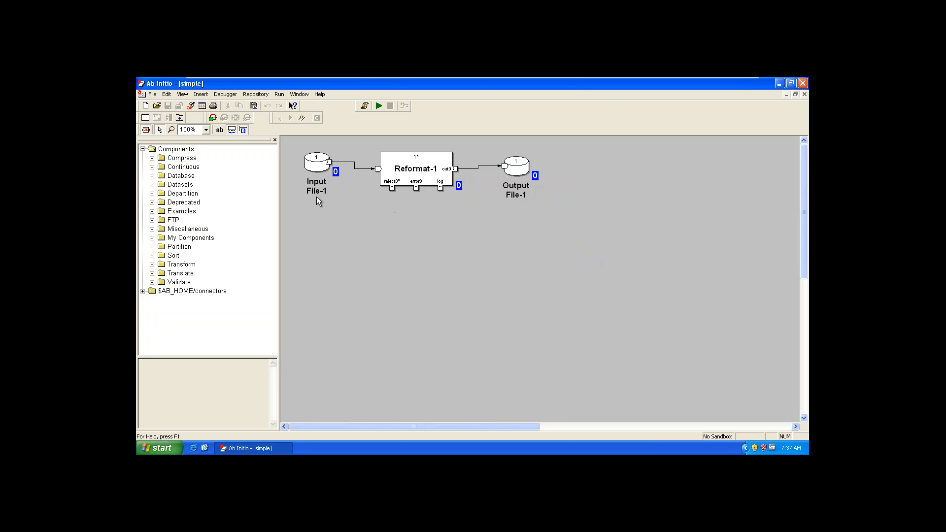
{"action": "right_click", "coordinate": [314, 159]}
{"action": "left_click", "coordinate": [363, 250]}
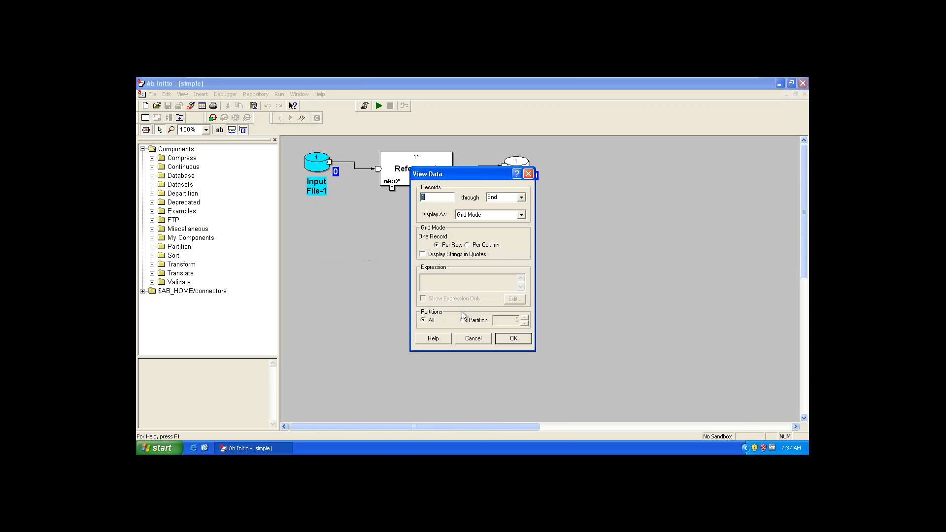
{"action": "left_click", "coordinate": [513, 338]}
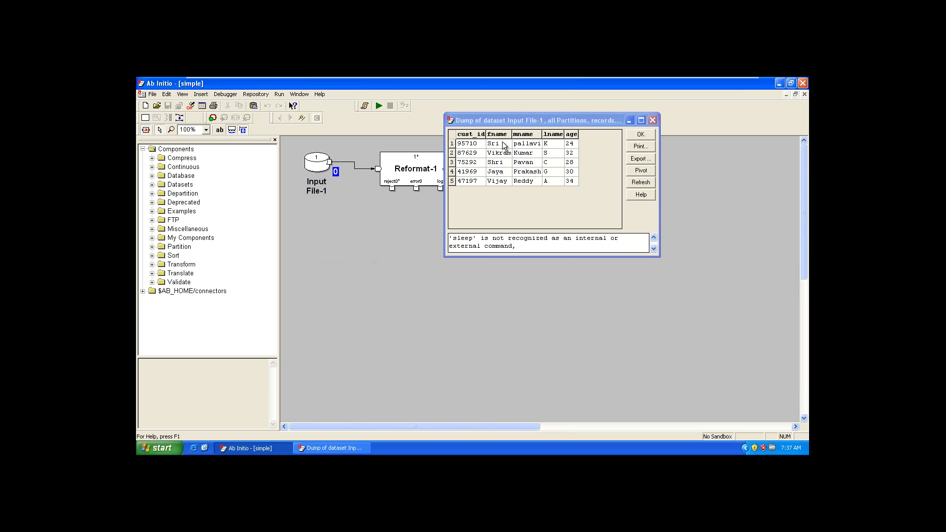
{"action": "left_click_drag", "start_coordinate": [561, 125], "coordinate": [425, 280]}
Step: Examine the record format of Reformat-1's out0 port in the text editor, and close its properties
{"action": "double_click", "coordinate": [409, 174]}
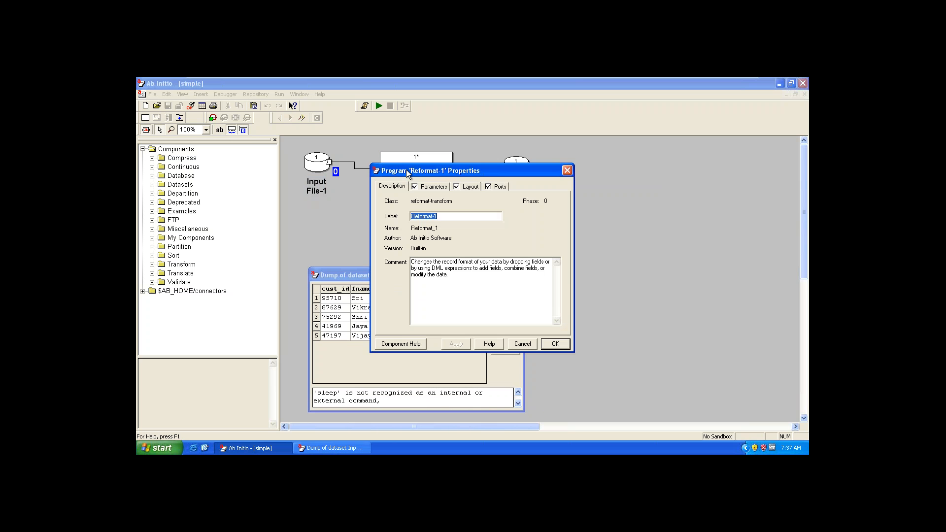
{"action": "left_click", "coordinate": [500, 186]}
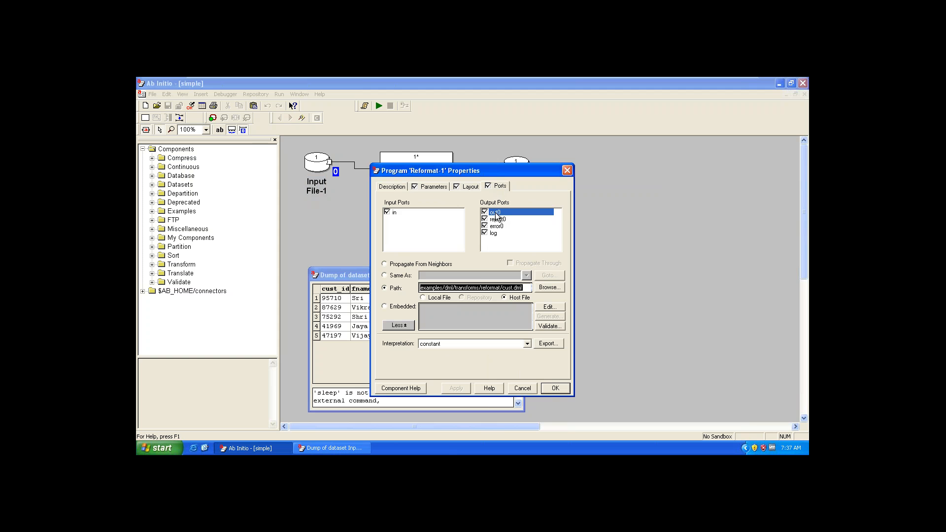
{"action": "left_click", "coordinate": [549, 307]}
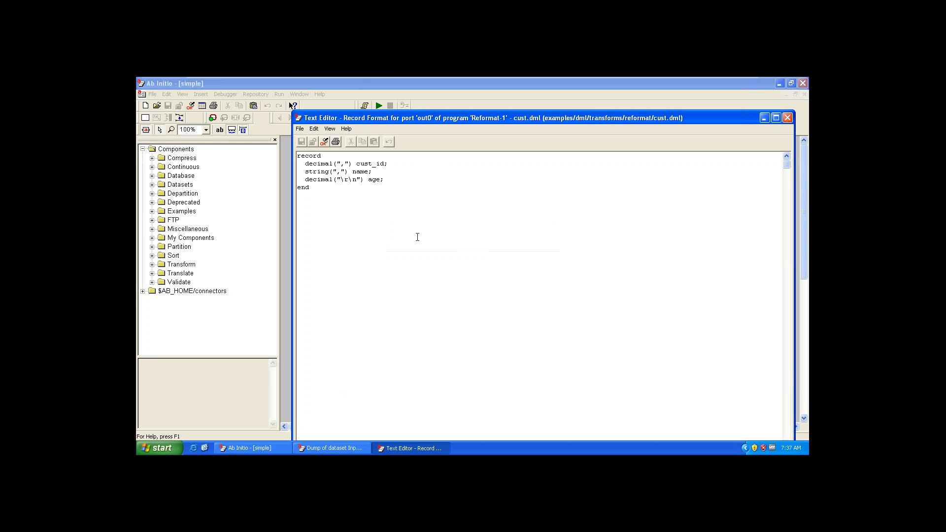
{"action": "key", "text": "ctrl+a"}
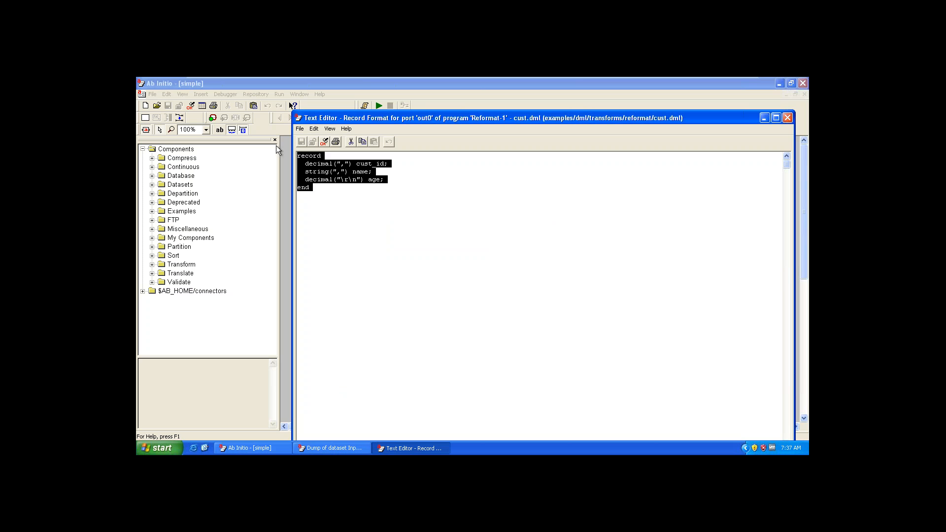
{"action": "left_click", "coordinate": [298, 195]}
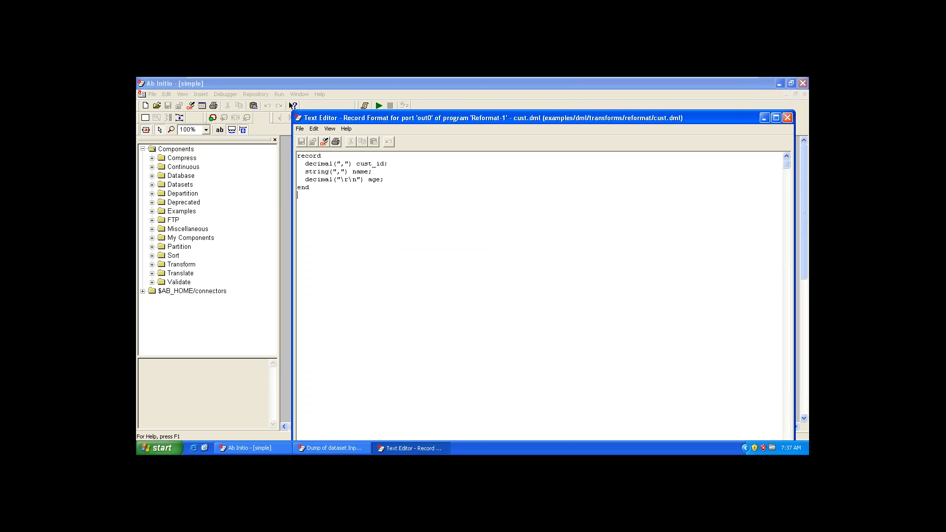
{"action": "key", "text": "Escape"}
{"action": "key", "text": "Escape"}
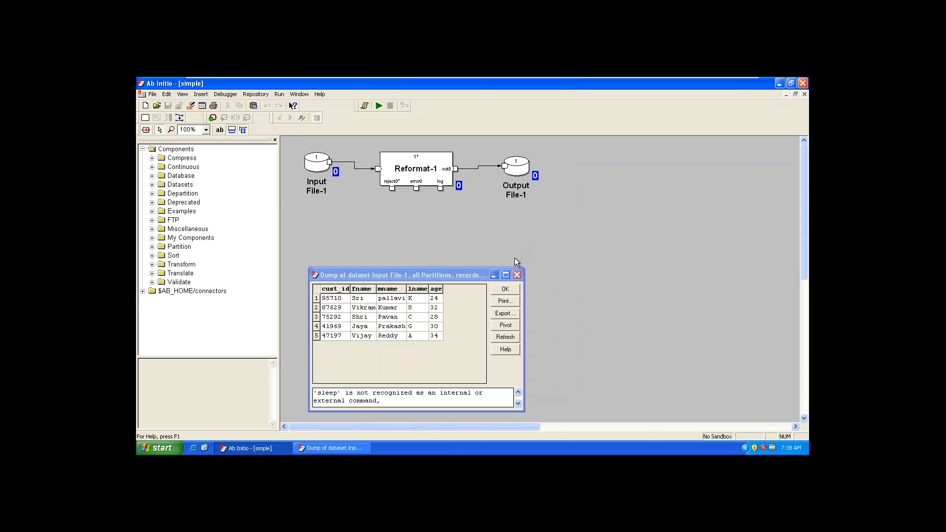
Step: Close the Input File-1 data window and run the graph, dismissing the job output once execution is done
{"action": "left_click", "coordinate": [518, 275]}
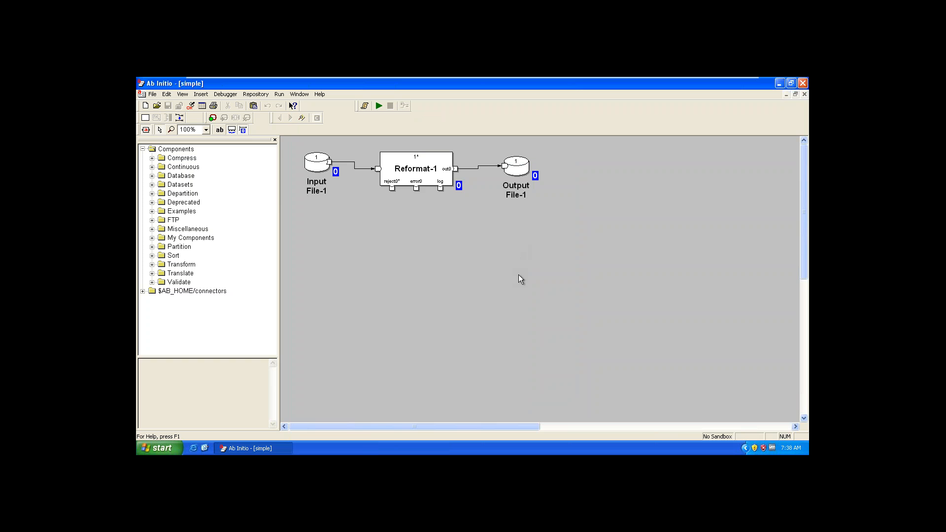
{"action": "left_click", "coordinate": [378, 106]}
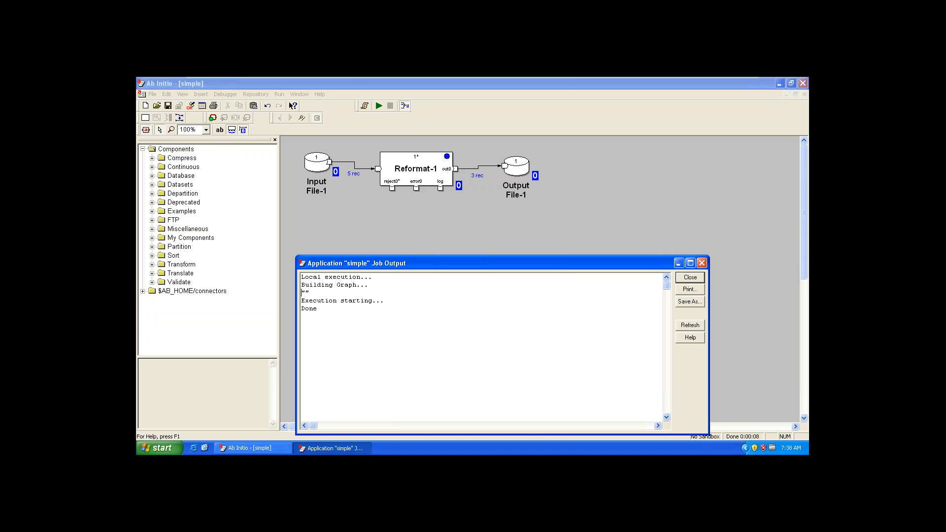
{"action": "key", "text": "Escape"}
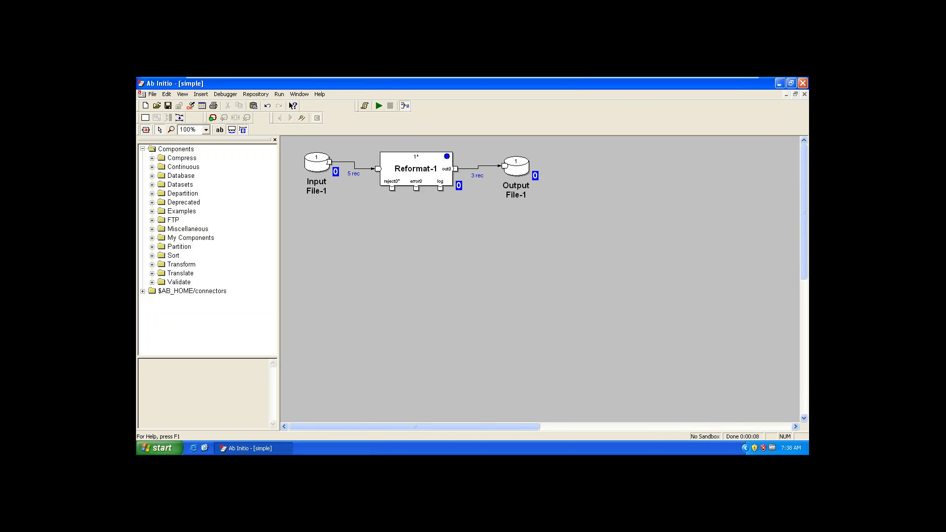
Step: Display the Input File-1 records again after the run and place the data window below the input file
{"action": "right_click", "coordinate": [316, 163]}
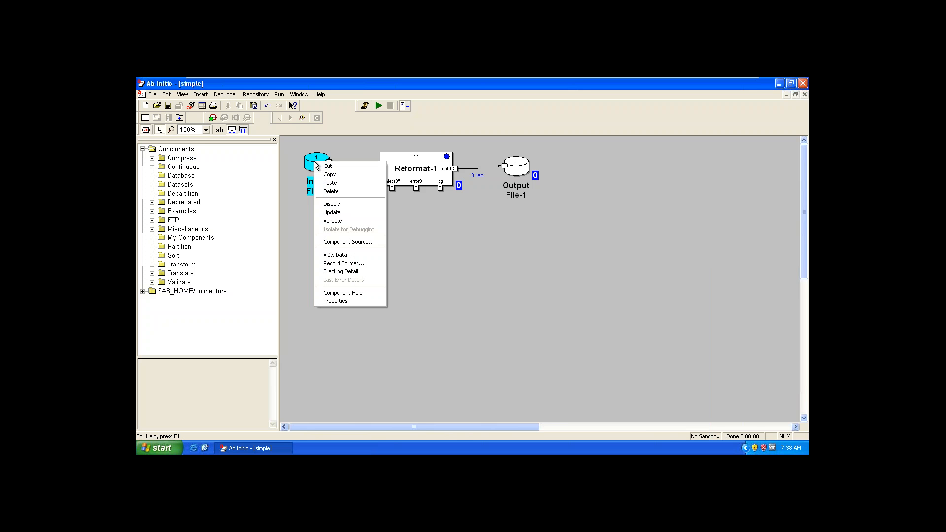
{"action": "left_click", "coordinate": [355, 255]}
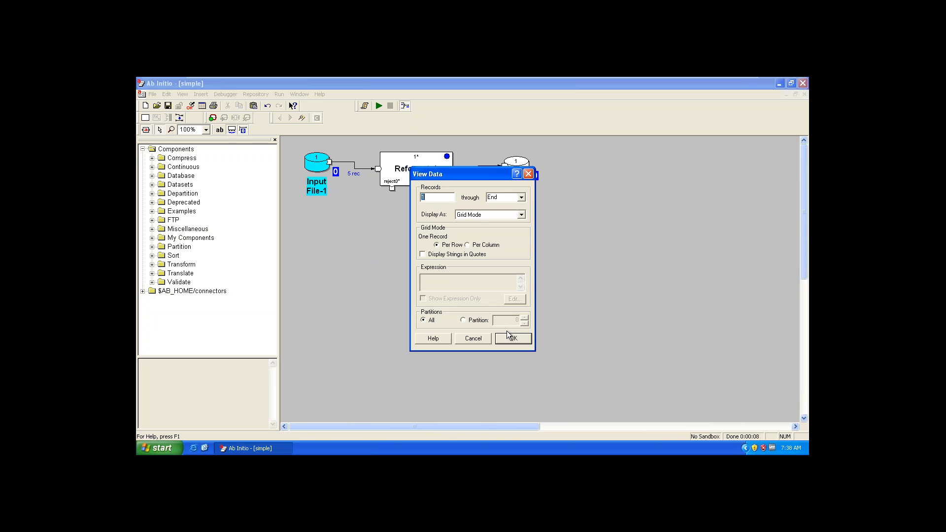
{"action": "left_click", "coordinate": [514, 338]}
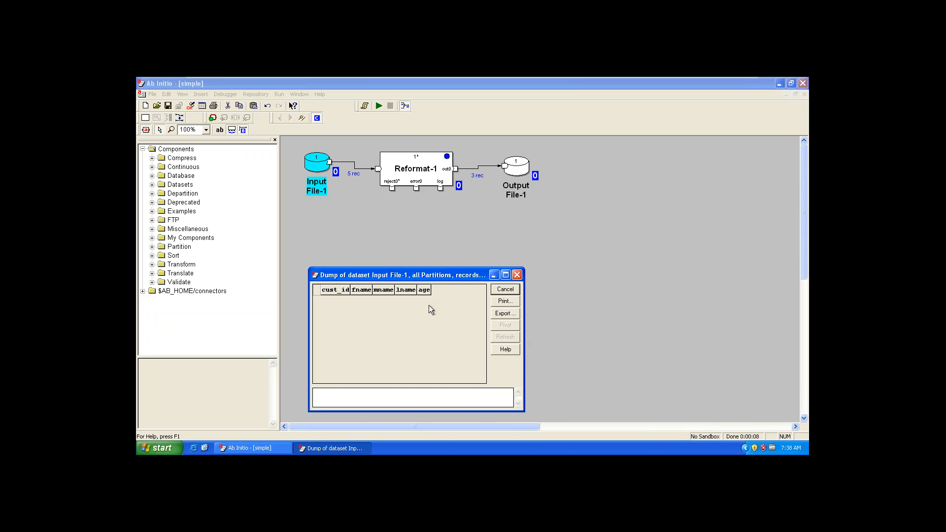
{"action": "left_click_drag", "start_coordinate": [394, 278], "coordinate": [315, 247]}
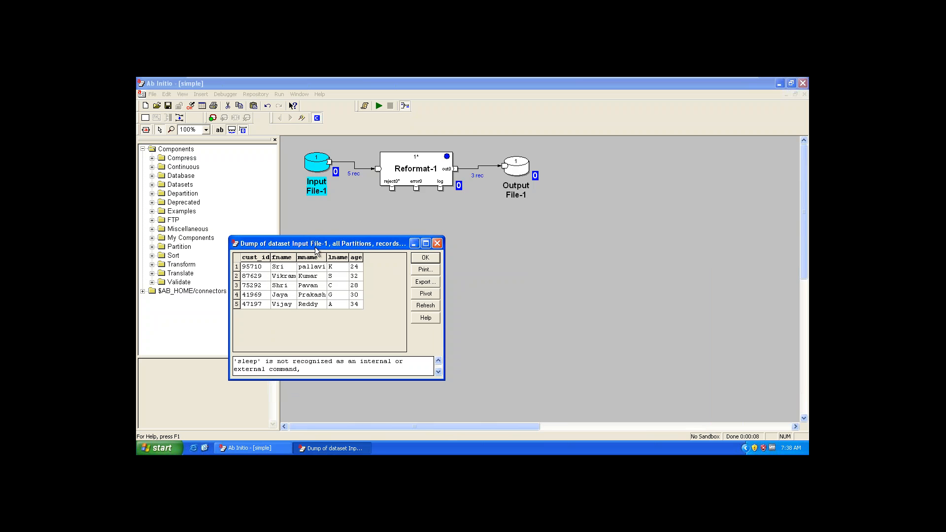
Step: Display all Output File-1 records in grid mode and place the data window beside the Input File-1 data
{"action": "right_click", "coordinate": [521, 166]}
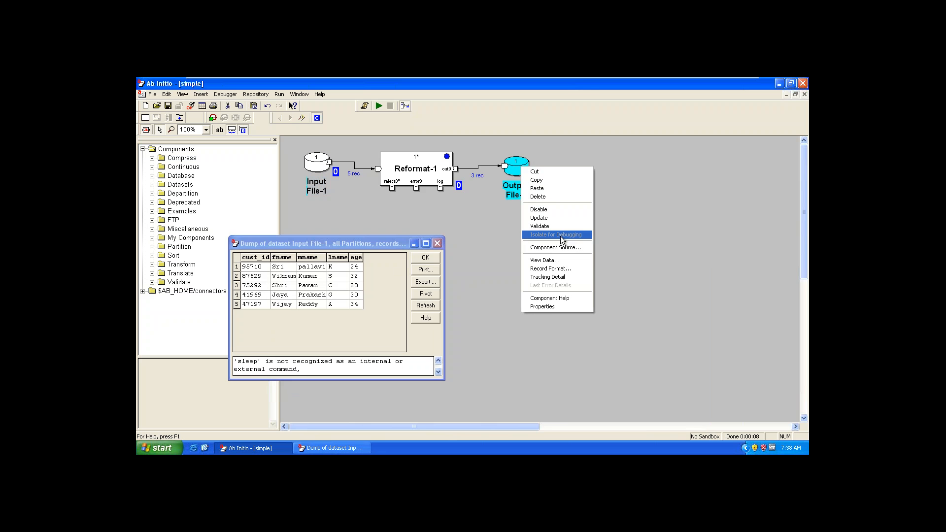
{"action": "left_click", "coordinate": [579, 260]}
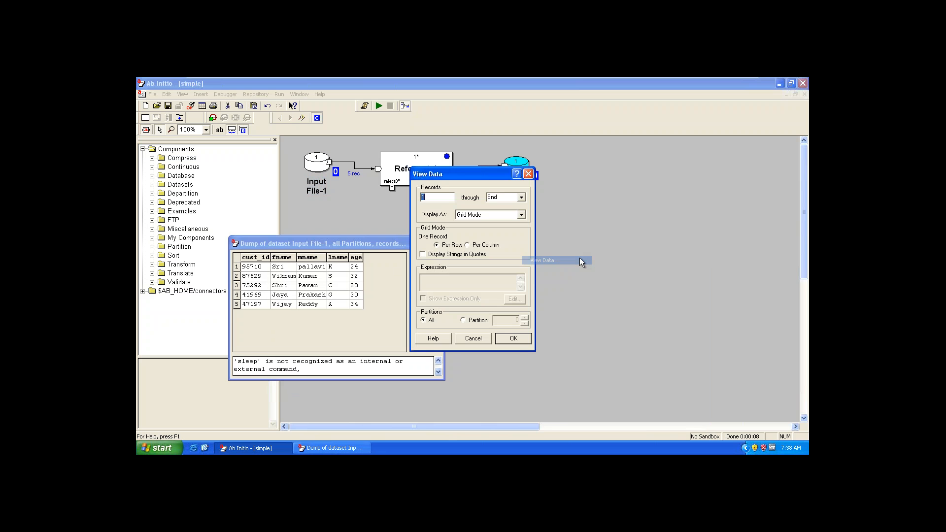
{"action": "left_click", "coordinate": [509, 340]}
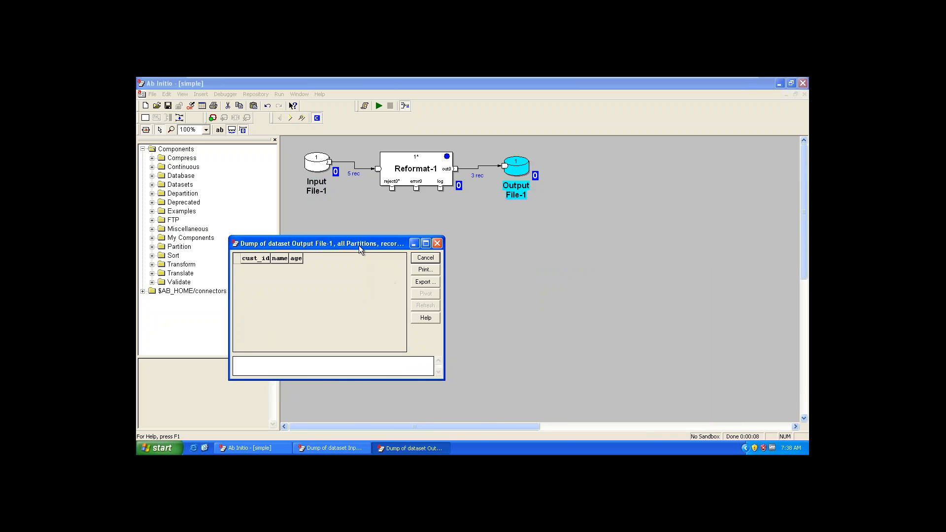
{"action": "left_click_drag", "start_coordinate": [359, 246], "coordinate": [589, 247]}
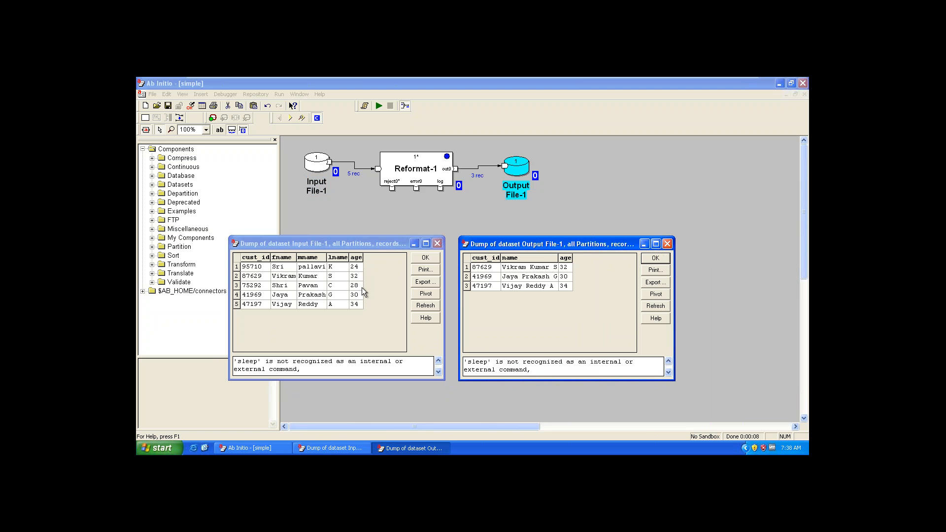
Step: Review the select expression among Reformat-1's parameters, and close its properties
{"action": "left_click", "coordinate": [421, 170]}
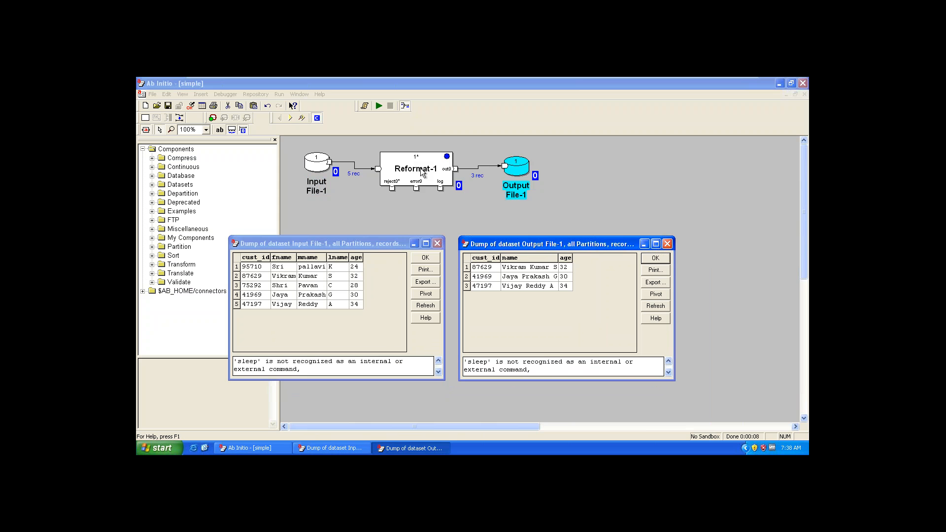
{"action": "double_click", "coordinate": [421, 170]}
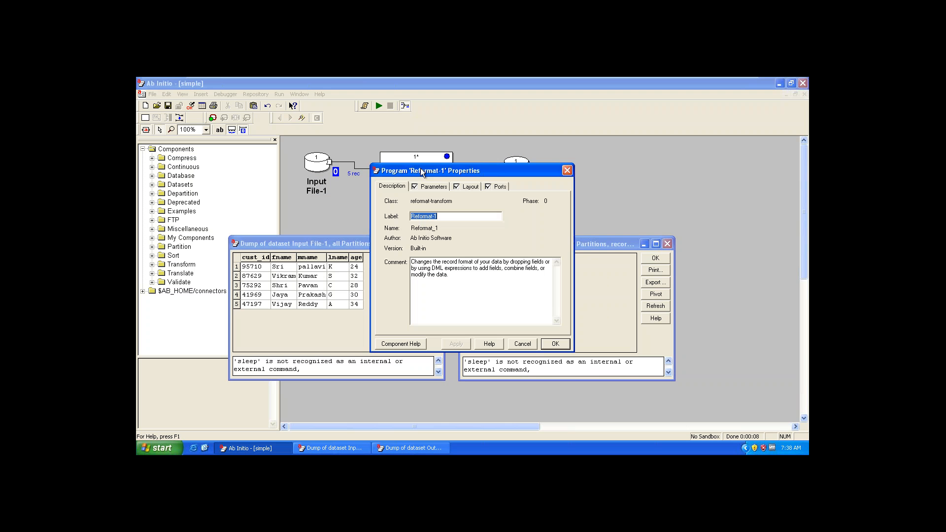
{"action": "left_click", "coordinate": [433, 188]}
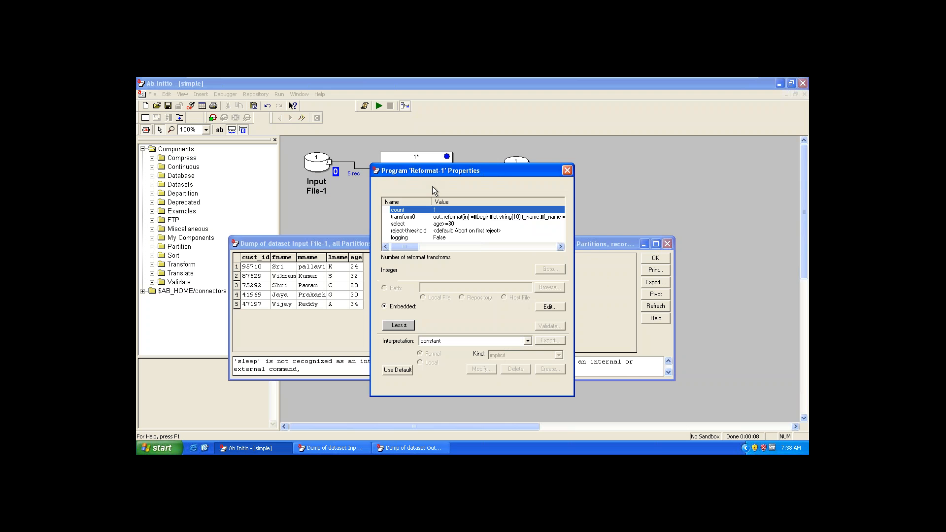
{"action": "left_click", "coordinate": [440, 223]}
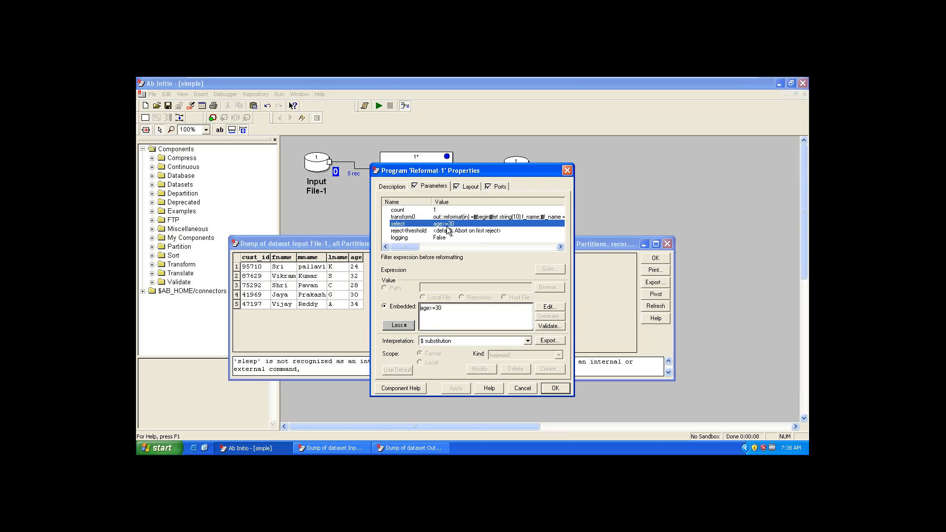
{"action": "left_click", "coordinate": [567, 170]}
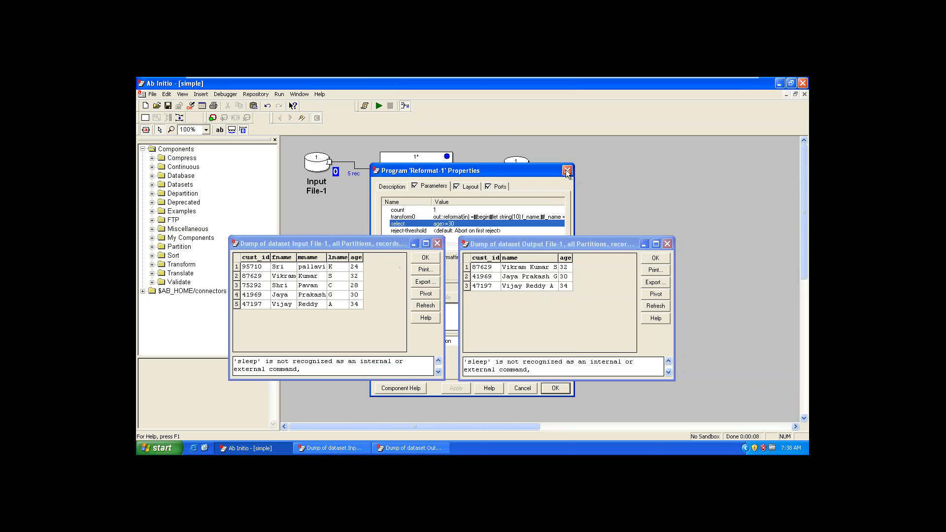
Step: Highlight the fname, mname and lname values in the input data and compare them with the output's name column
{"action": "left_click", "coordinate": [370, 300]}
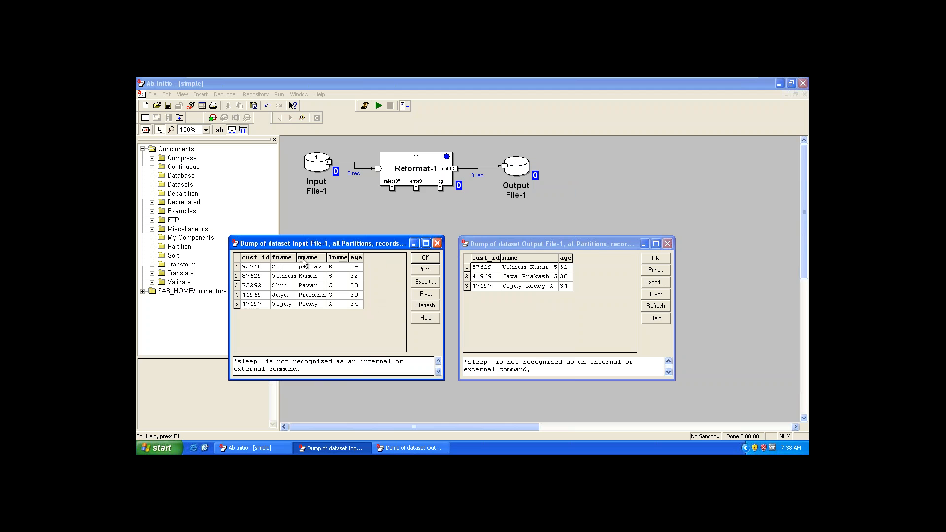
{"action": "left_click_drag", "start_coordinate": [283, 267], "coordinate": [338, 319]}
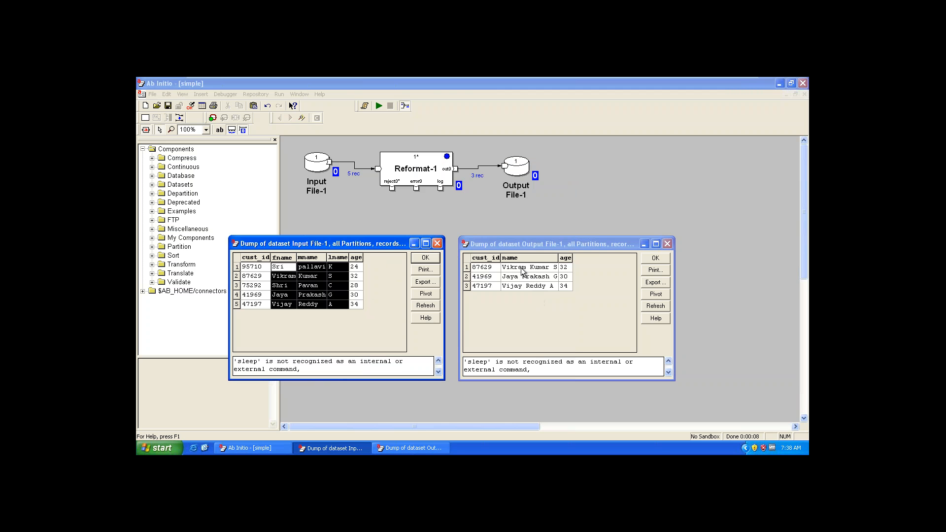
{"action": "left_click_drag", "start_coordinate": [522, 268], "coordinate": [523, 295]}
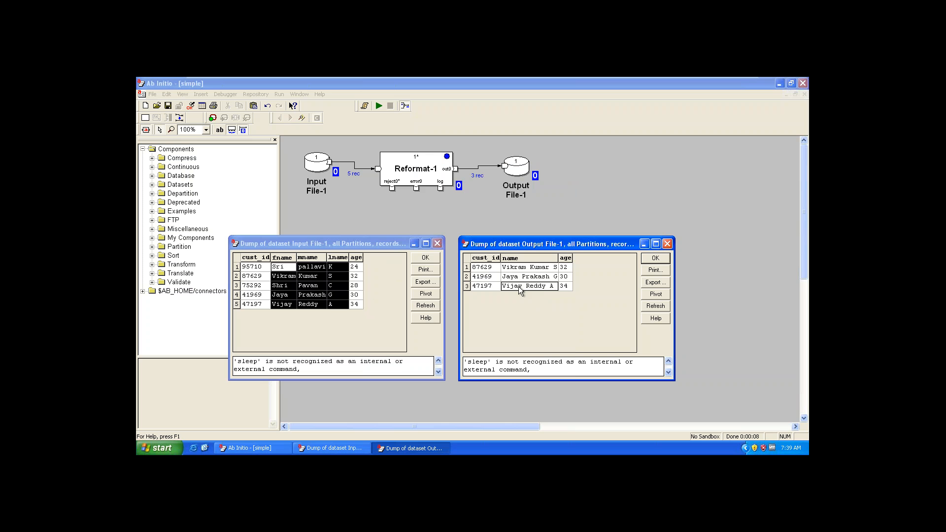
Step: Open Reformat-1's transform0 in the text editor and examine how the local variable f_name is declared, assigned and used
{"action": "left_click", "coordinate": [409, 171]}
{"action": "double_click", "coordinate": [409, 171]}
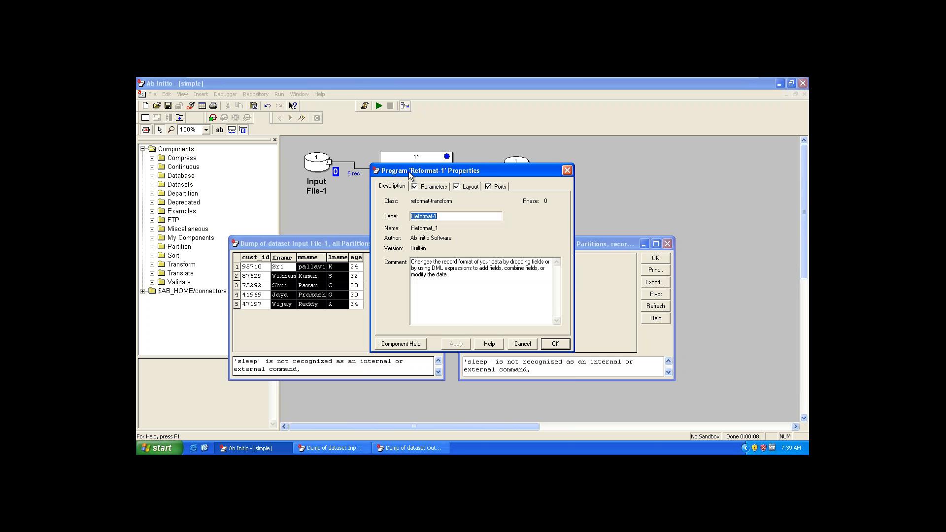
{"action": "left_click", "coordinate": [428, 187]}
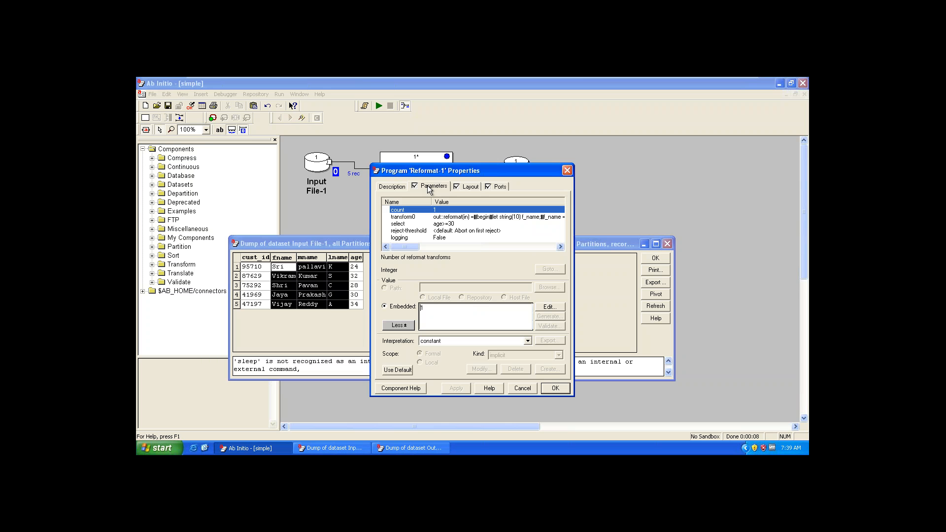
{"action": "double_click", "coordinate": [453, 218]}
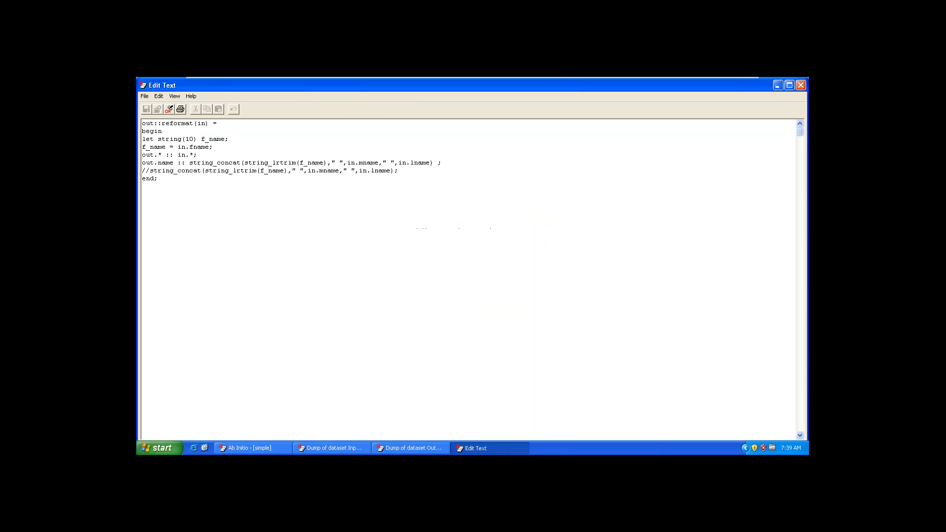
{"action": "left_click", "coordinate": [282, 208]}
{"action": "left_click_drag", "start_coordinate": [235, 139], "coordinate": [142, 139]}
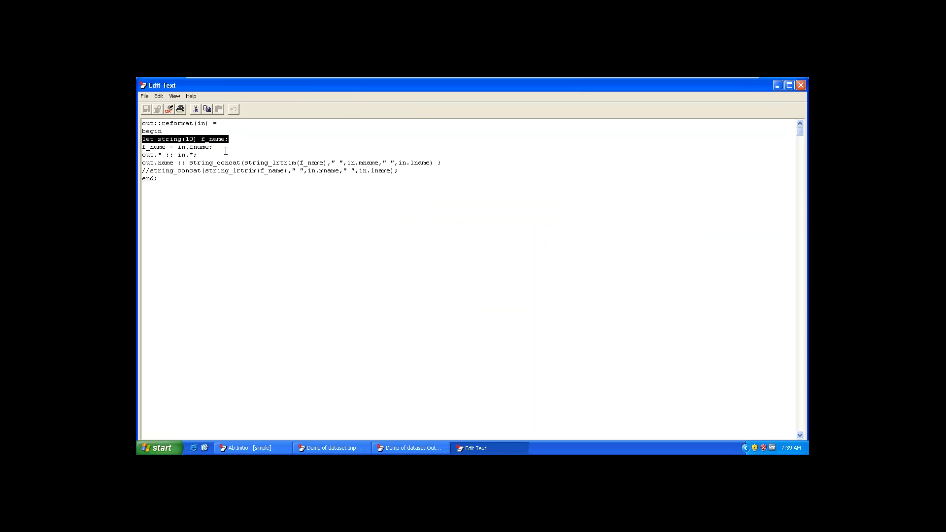
{"action": "left_click_drag", "start_coordinate": [224, 148], "coordinate": [142, 147]}
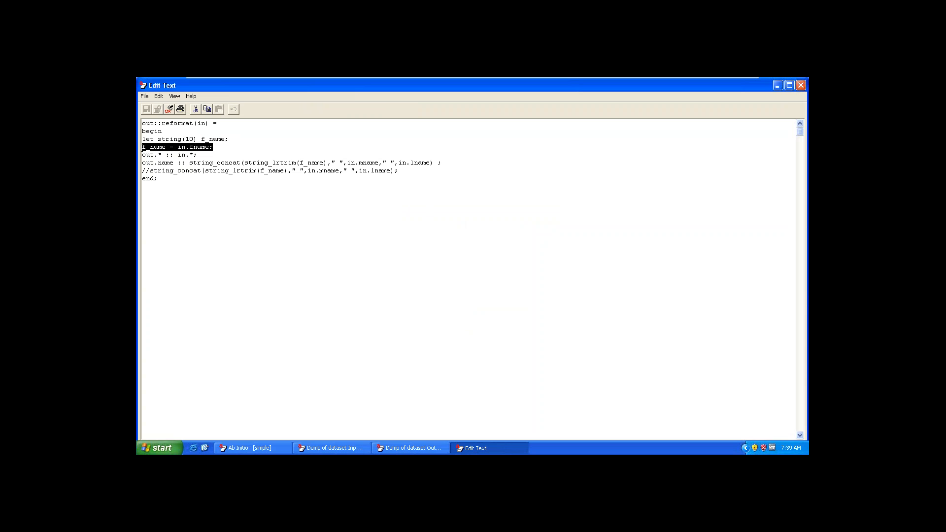
{"action": "left_click", "coordinate": [161, 154]}
{"action": "left_click_drag", "start_coordinate": [166, 144], "coordinate": [141, 146]}
{"action": "left_click_drag", "start_coordinate": [299, 165], "coordinate": [324, 164]}
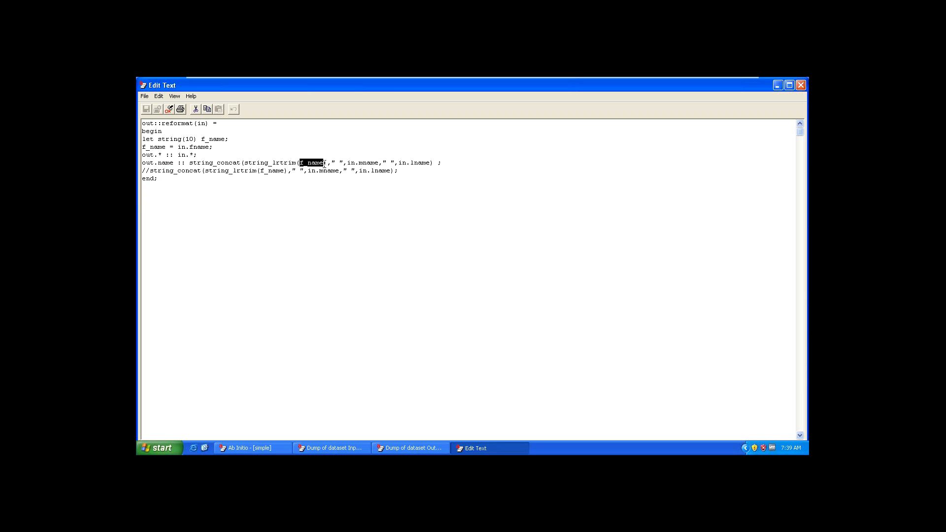
Step: Examine the string_lrtrim and string_concat expression assigned to out.name, and close the transform and the Reformat-1 properties
{"action": "left_click", "coordinate": [289, 163]}
{"action": "left_click_drag", "start_coordinate": [186, 139], "coordinate": [193, 141]}
{"action": "left_click", "coordinate": [325, 164]}
{"action": "left_click_drag", "start_coordinate": [316, 162], "coordinate": [243, 163]}
{"action": "left_click_drag", "start_coordinate": [347, 162], "coordinate": [140, 158]}
{"action": "left_click", "coordinate": [443, 163]}
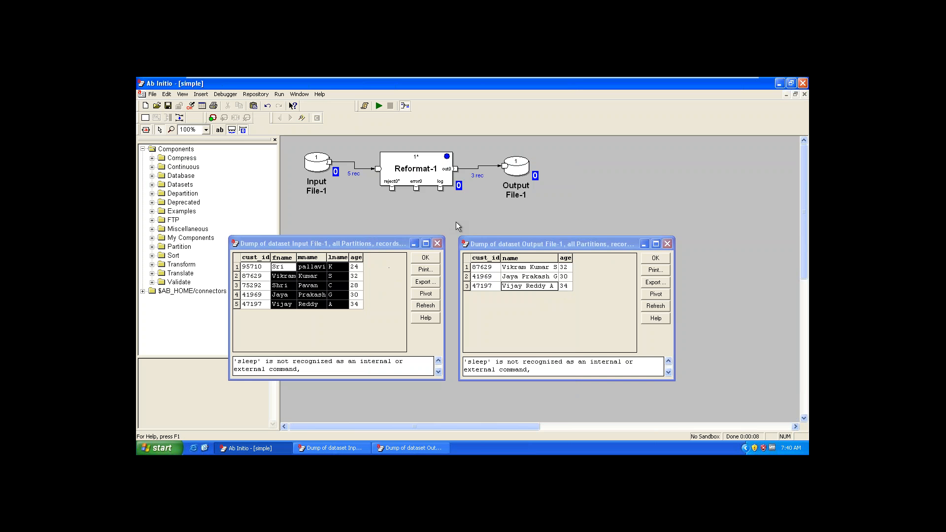
Step: Compare the three input name columns with the concatenated output names again, and close both data windows
{"action": "left_click_drag", "start_coordinate": [291, 267], "coordinate": [343, 319]}
{"action": "left_click", "coordinate": [532, 270]}
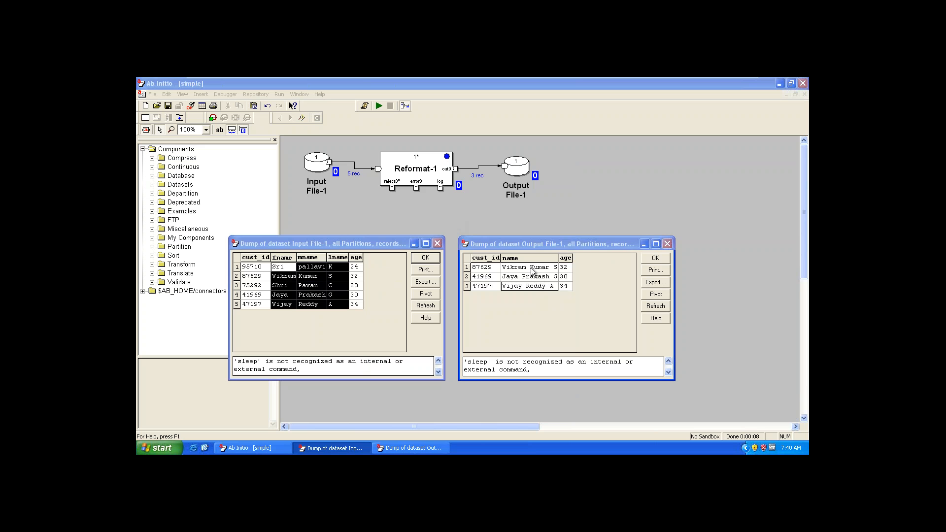
{"action": "left_click", "coordinate": [540, 286]}
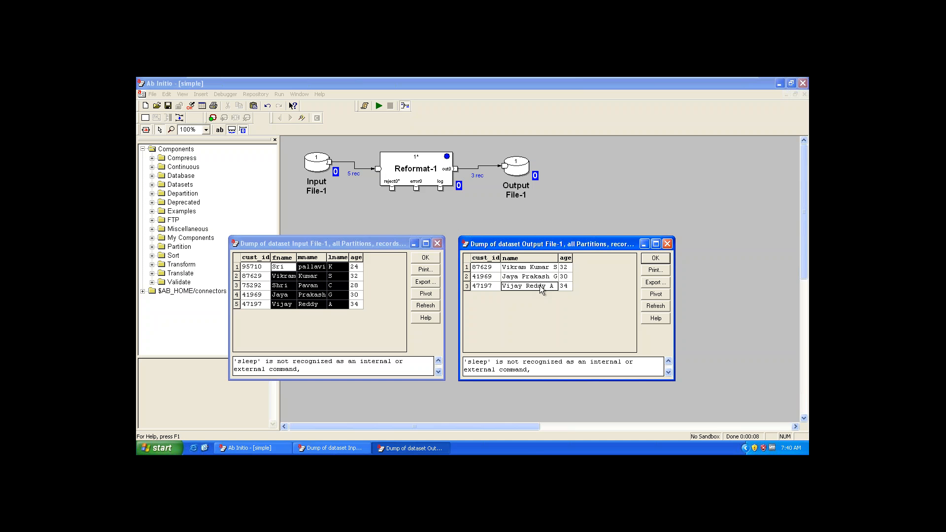
{"action": "key", "text": "Escape"}
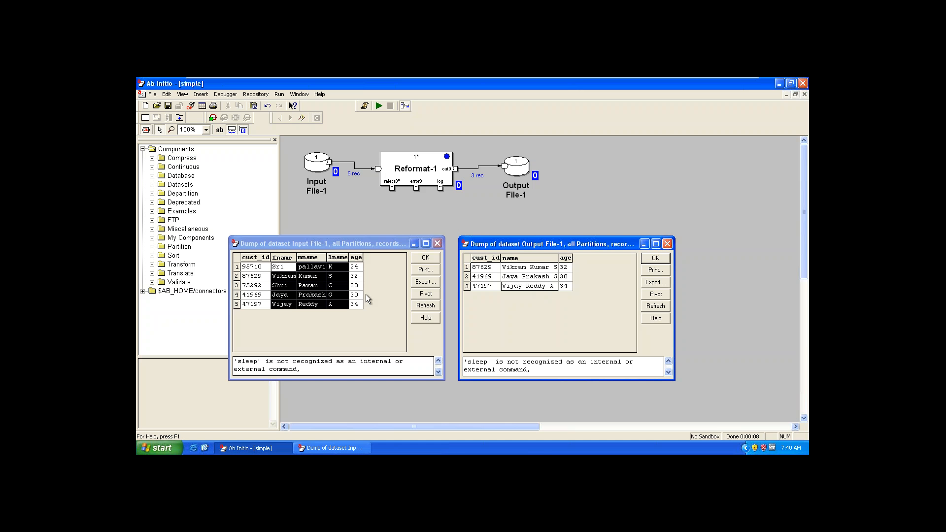
{"action": "left_click", "coordinate": [362, 295]}
{"action": "key", "text": "Escape"}
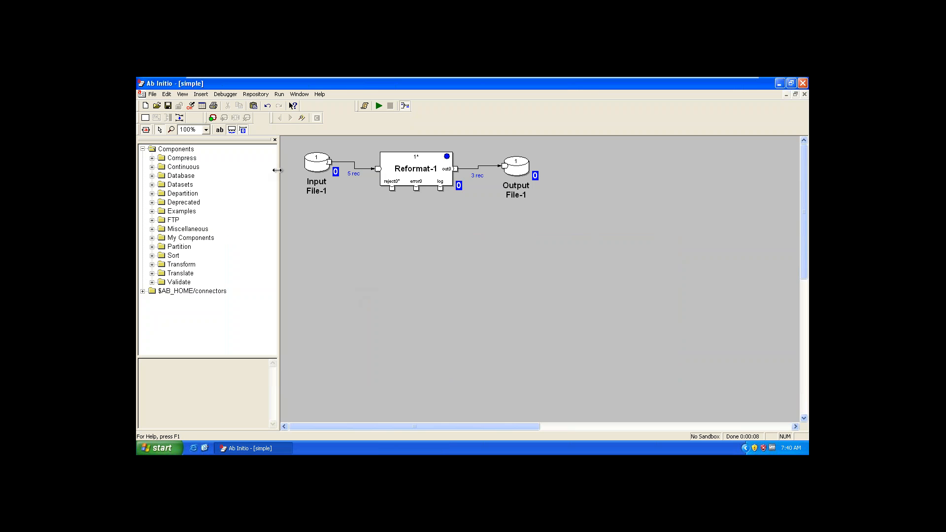
Step: Open the simple_count2 graph from the reformat folder and display the parameters of its Reformat-1 component
{"action": "left_click", "coordinate": [157, 106]}
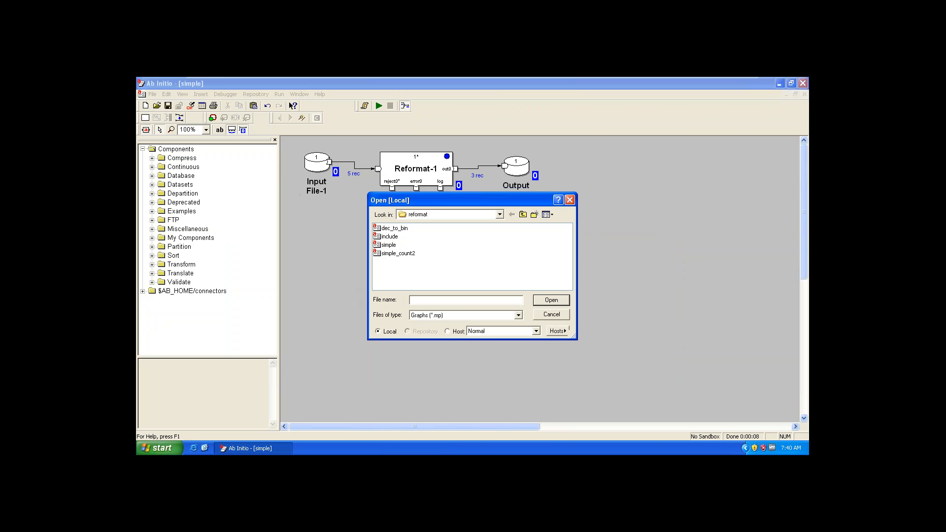
{"action": "double_click", "coordinate": [394, 254]}
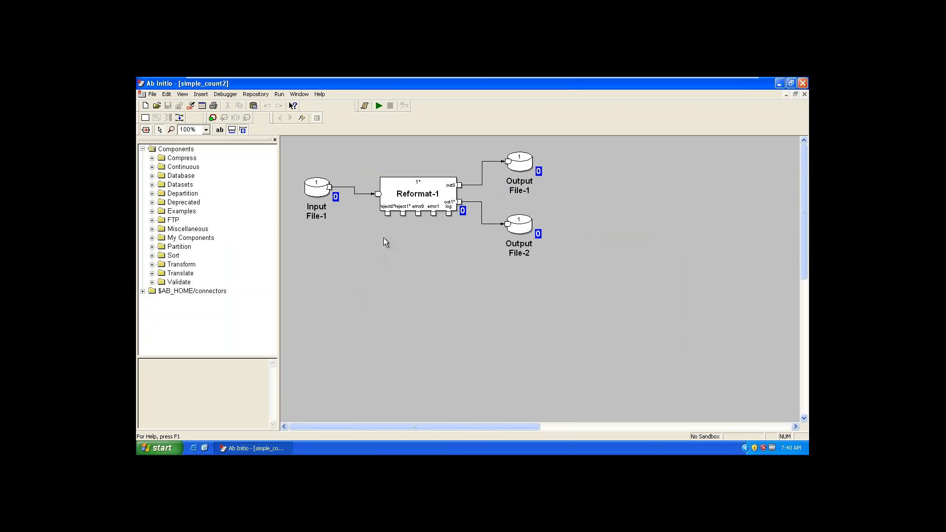
{"action": "double_click", "coordinate": [406, 196]}
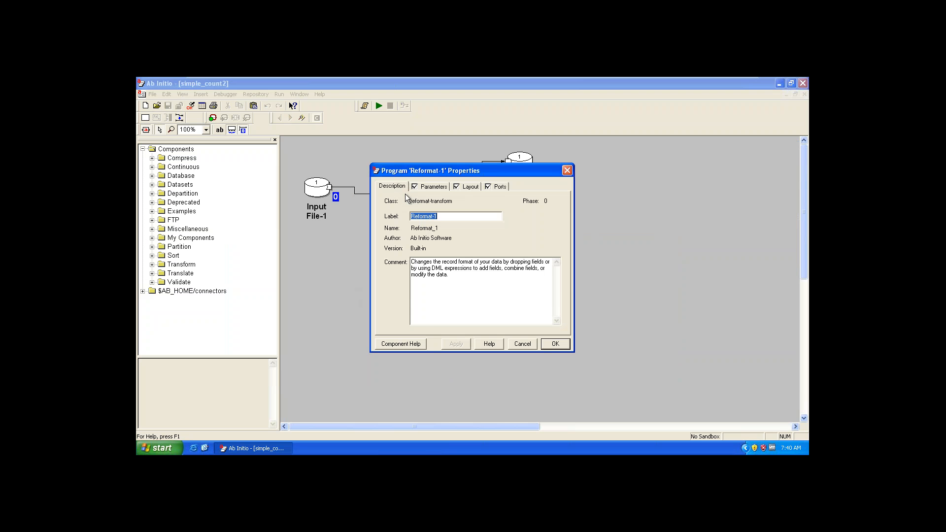
{"action": "left_click", "coordinate": [434, 191]}
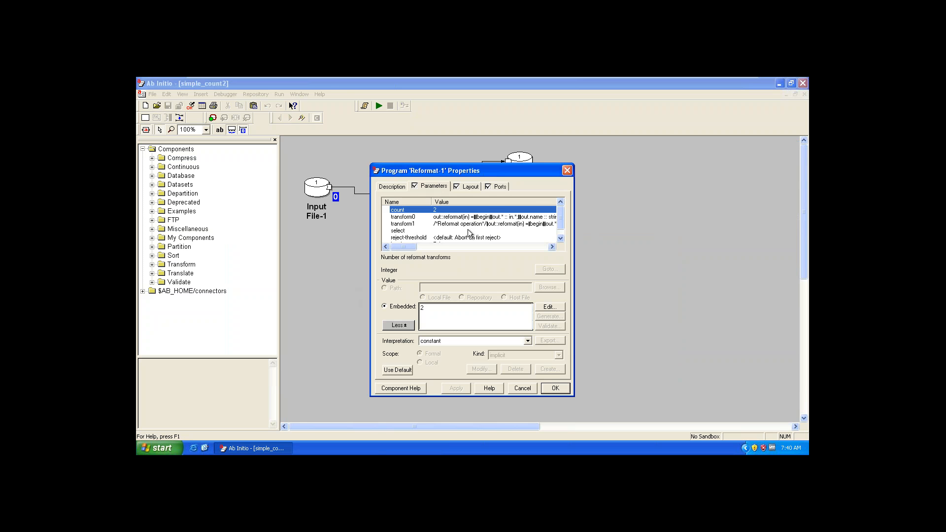
Step: Examine the record format of Reformat-1's out0 port in the text editor, and close the editor
{"action": "left_click", "coordinate": [501, 185]}
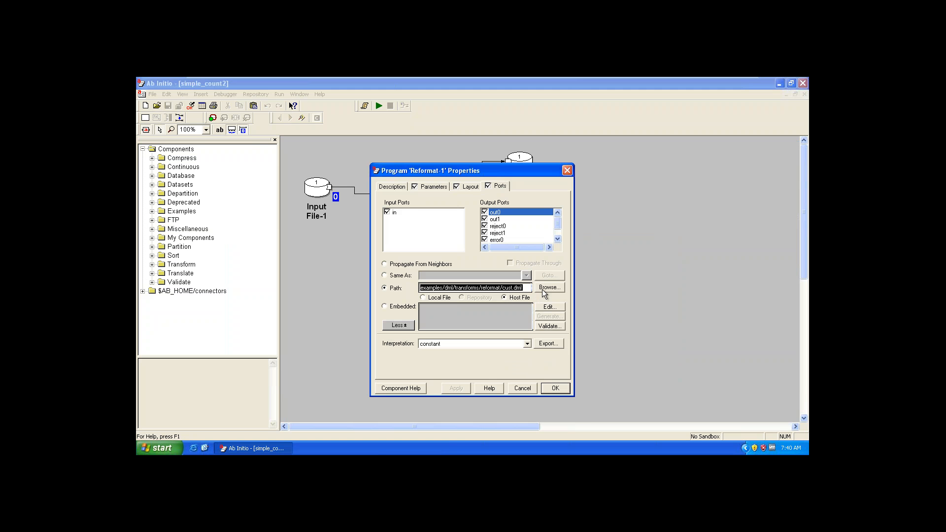
{"action": "left_click", "coordinate": [550, 307]}
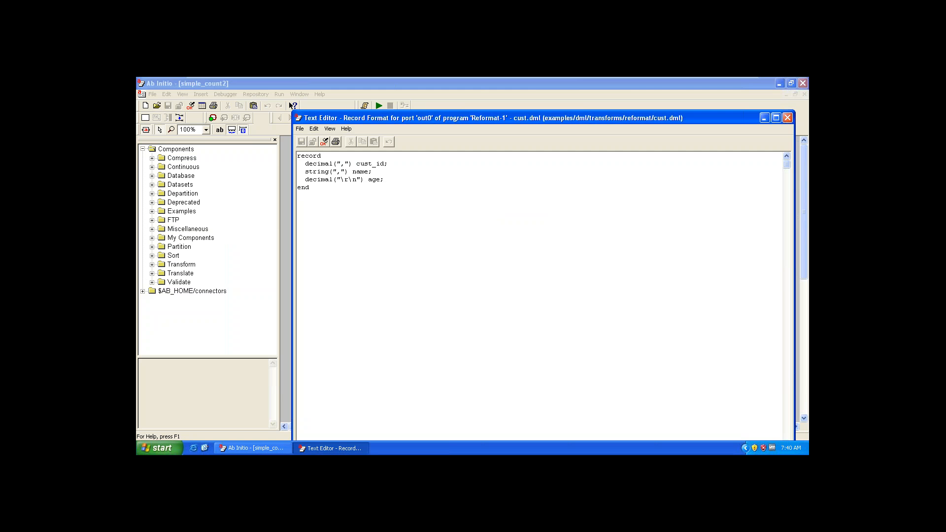
{"action": "key", "text": "Escape"}
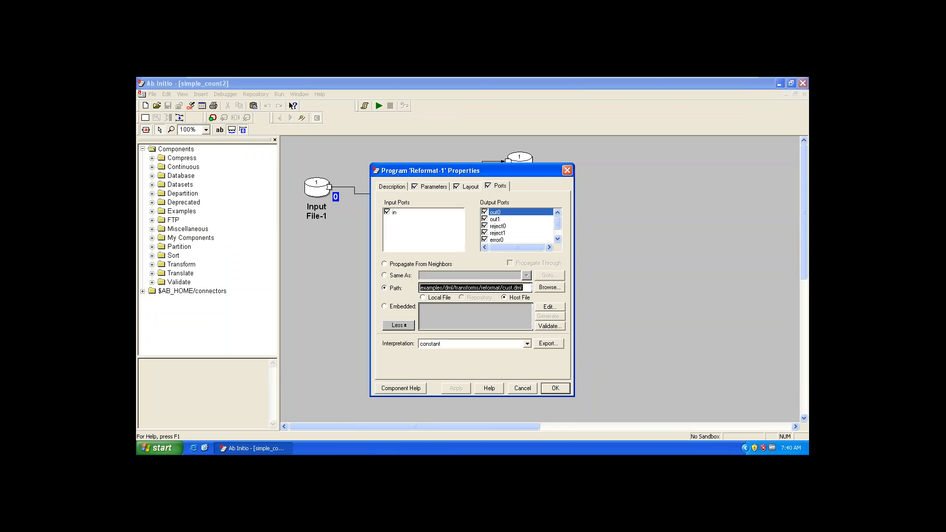
Step: Examine the out1 port's record format, highlighting its surname field, and close the editor and the Reformat-1 properties
{"action": "left_click", "coordinate": [493, 220]}
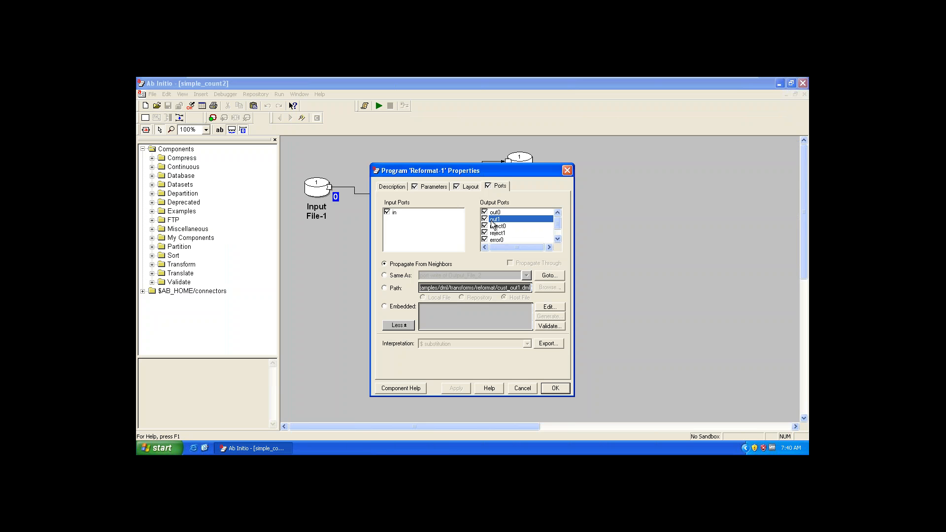
{"action": "left_click", "coordinate": [549, 307]}
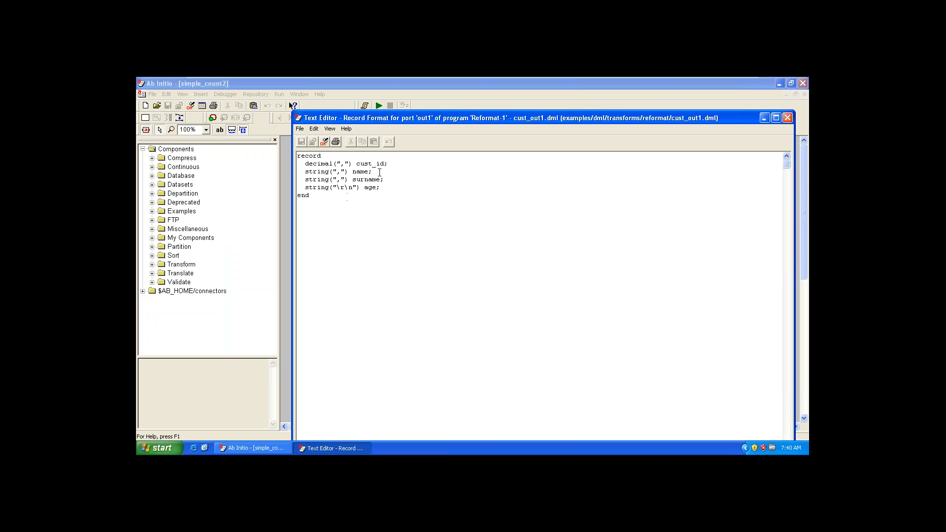
{"action": "left_click_drag", "start_coordinate": [390, 181], "coordinate": [300, 186]}
{"action": "key", "text": "Escape"}
{"action": "key", "text": "Escape"}
{"action": "key", "text": "Escape"}
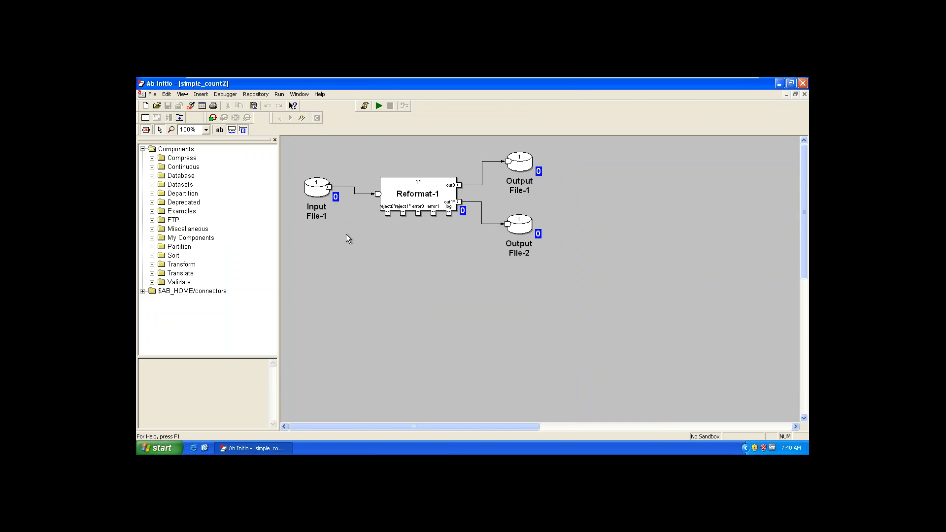
Step: Run the simple_count2 graph and dismiss the job output once execution is done
{"action": "left_click", "coordinate": [378, 106]}
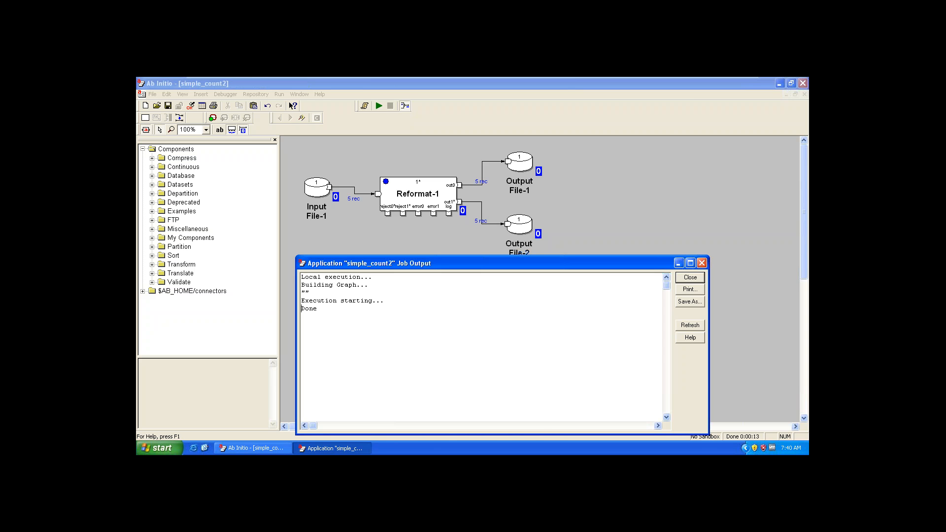
{"action": "left_click", "coordinate": [690, 277]}
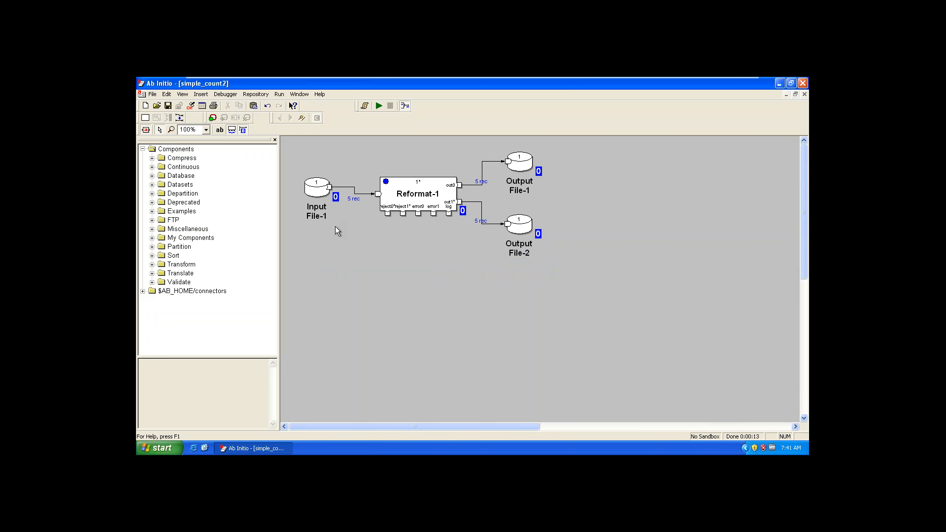
Step: Display records 1 through 10 of Input File-1 in grid mode and move the data window clear of the output files
{"action": "right_click", "coordinate": [312, 190]}
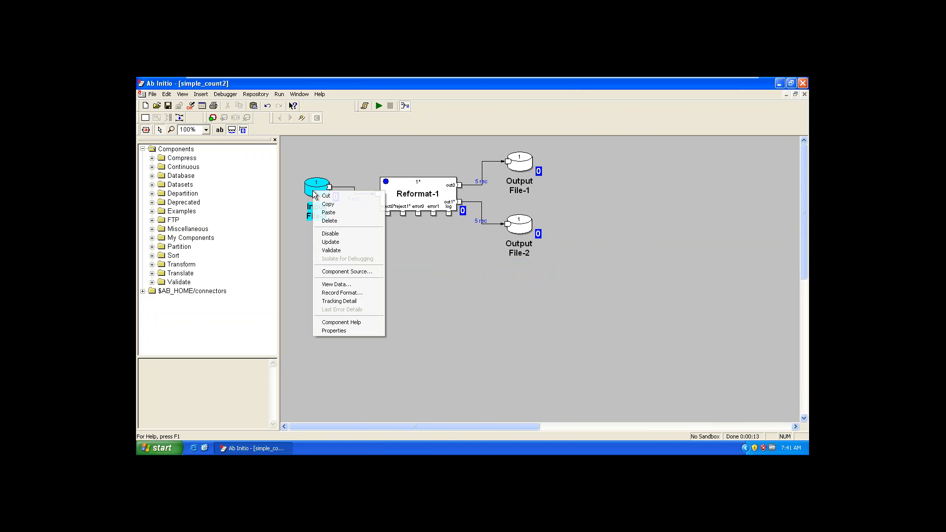
{"action": "left_click", "coordinate": [337, 284]}
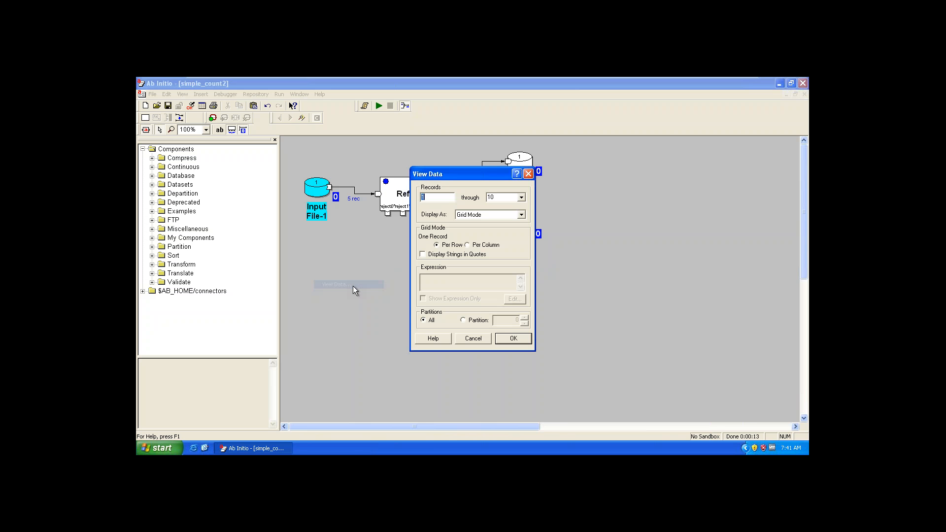
{"action": "left_click", "coordinate": [513, 338]}
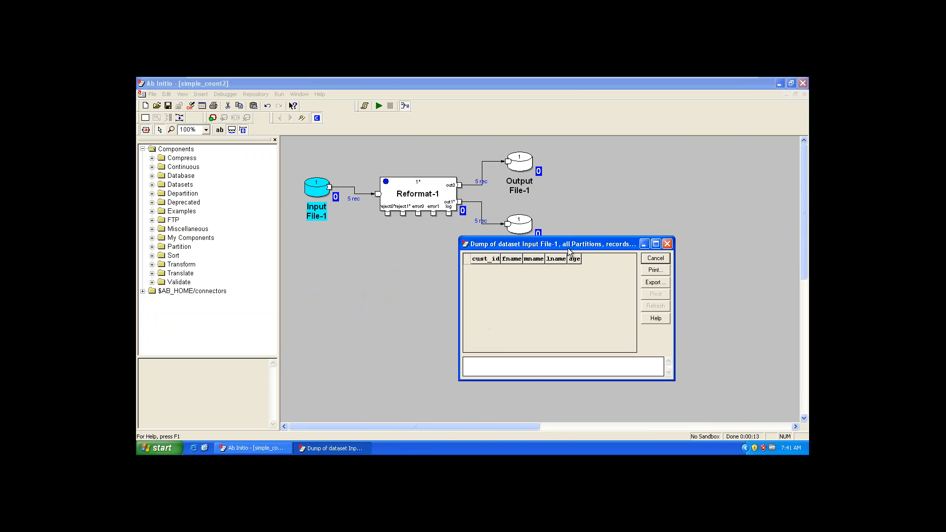
{"action": "left_click_drag", "start_coordinate": [567, 247], "coordinate": [300, 210]}
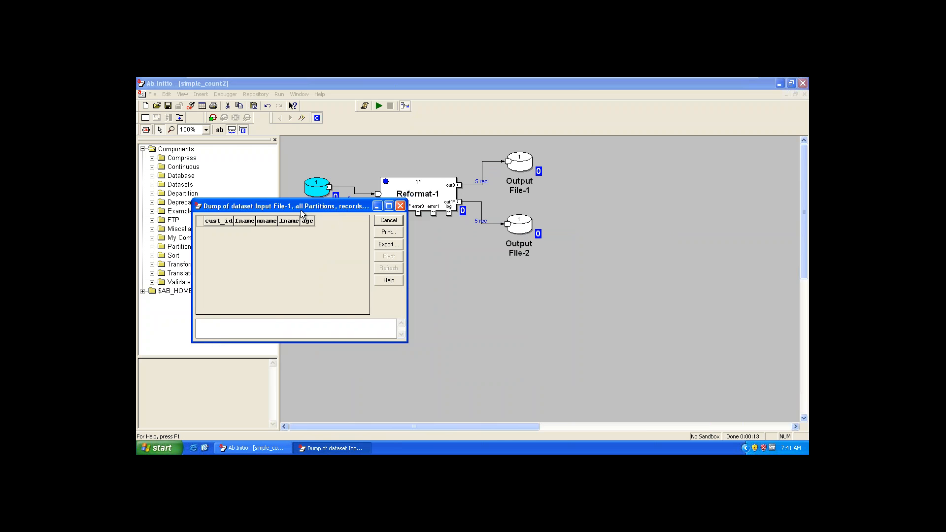
Step: Display records 1 through 10 of Output File-1 and Output File-2, and arrange both data windows beside the Input File-1 data
{"action": "right_click", "coordinate": [522, 165]}
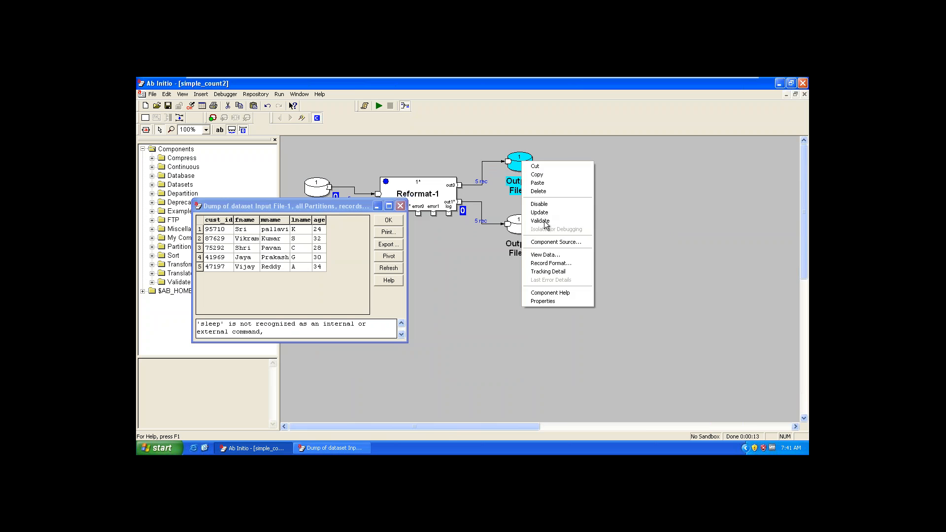
{"action": "left_click", "coordinate": [563, 253]}
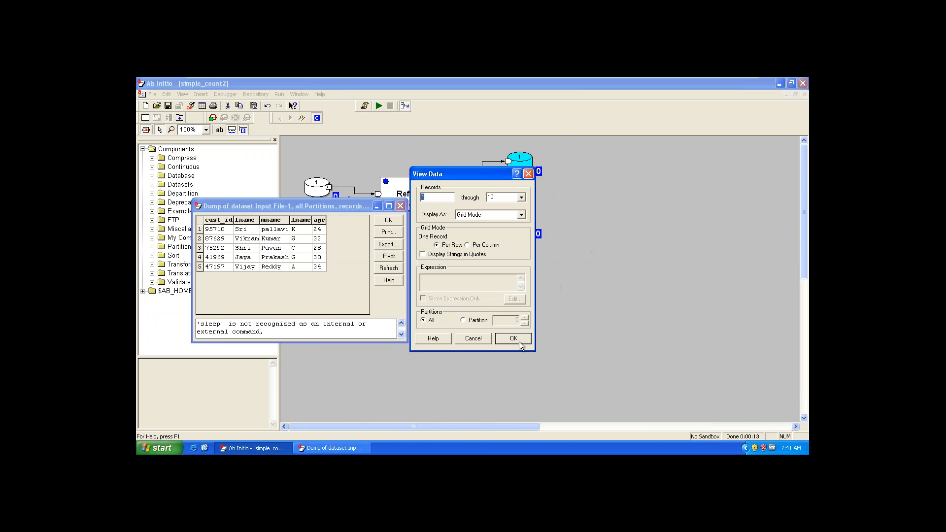
{"action": "left_click", "coordinate": [513, 338]}
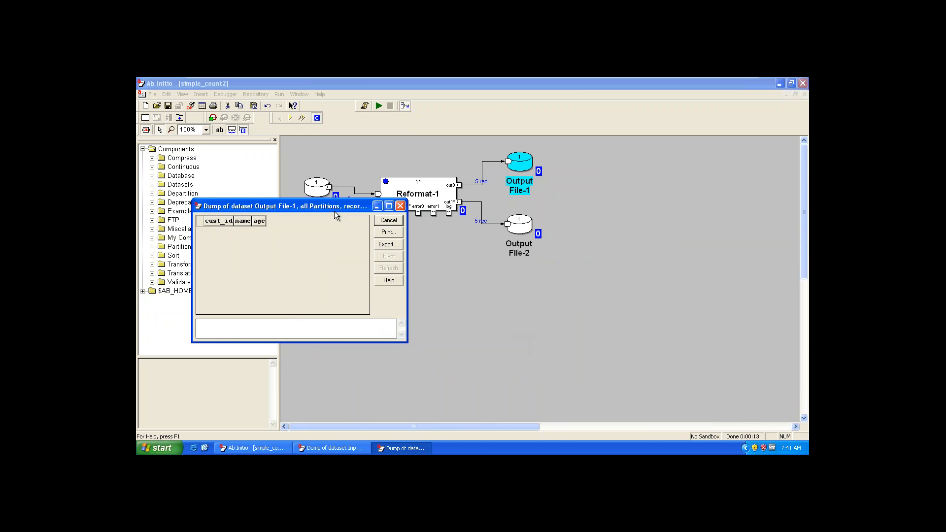
{"action": "right_click", "coordinate": [519, 222]}
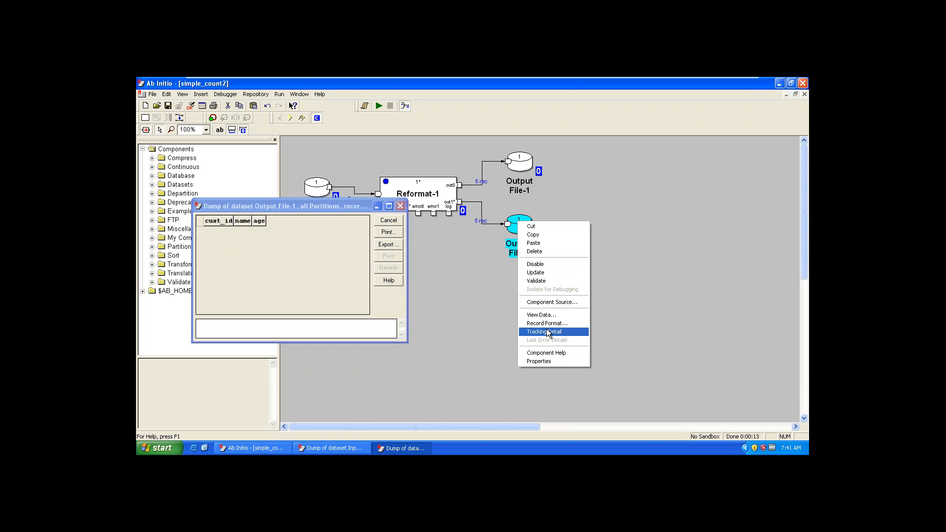
{"action": "left_click", "coordinate": [537, 315]}
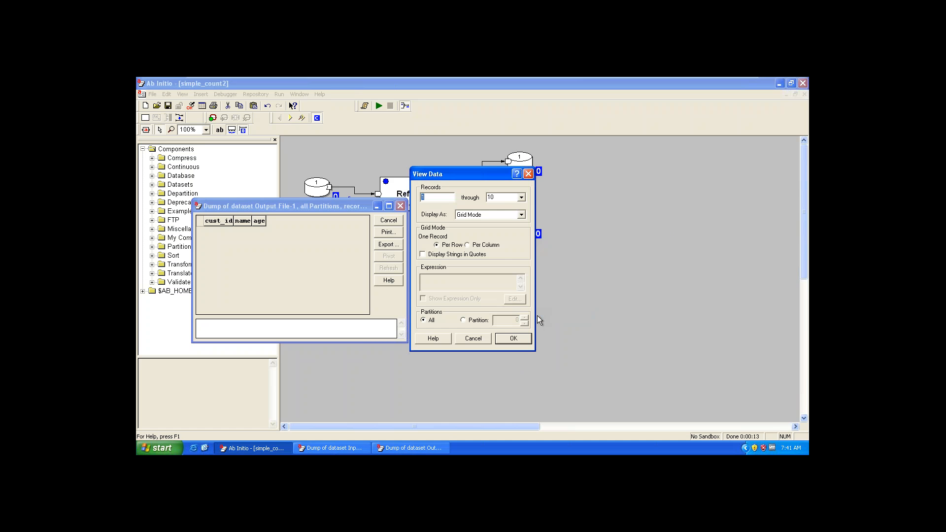
{"action": "left_click", "coordinate": [513, 339]}
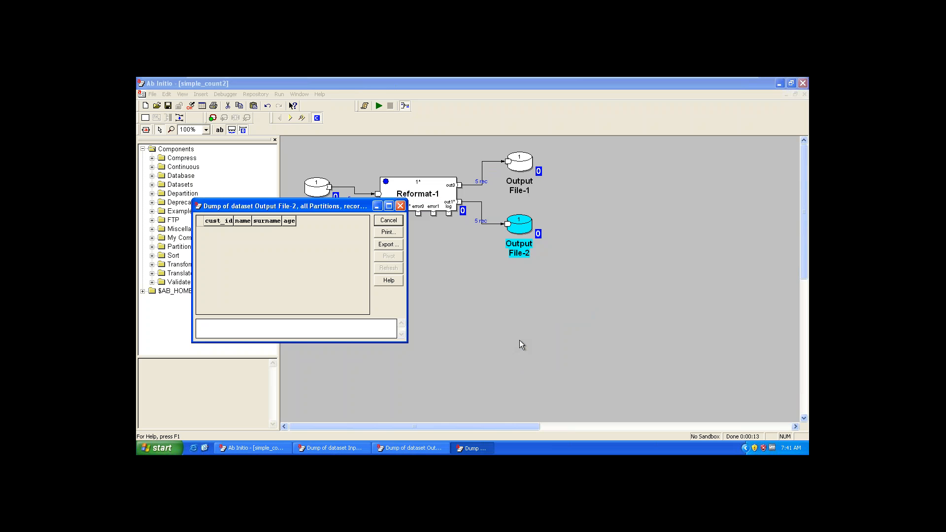
{"action": "left_click_drag", "start_coordinate": [324, 210], "coordinate": [633, 282]}
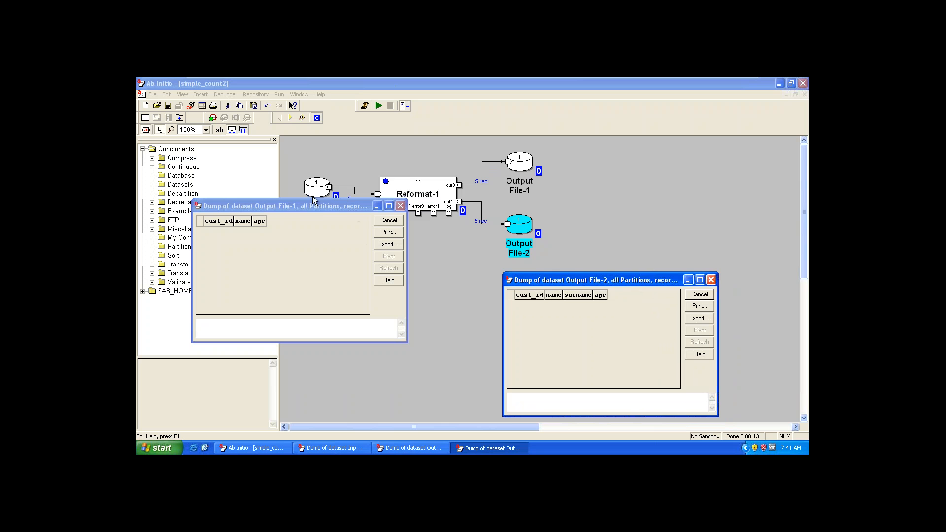
{"action": "left_click_drag", "start_coordinate": [317, 209], "coordinate": [636, 103]}
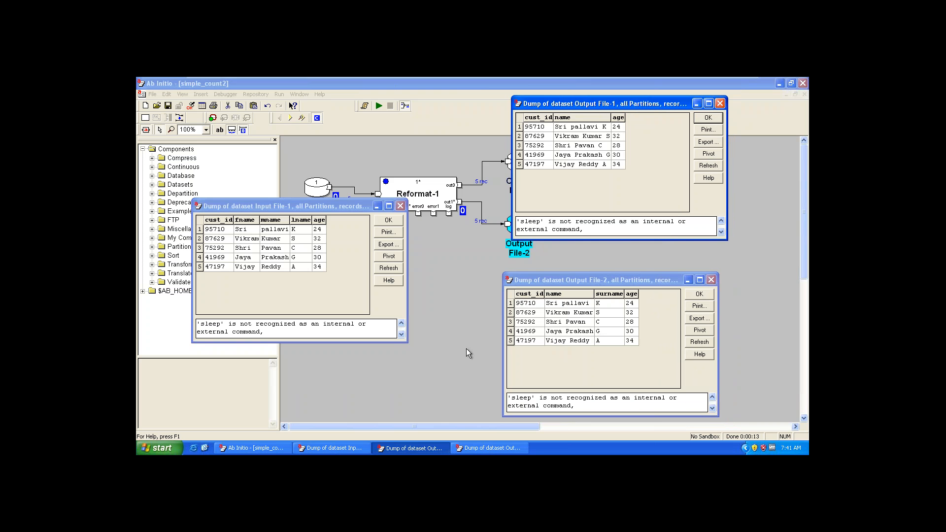
Step: Compare the columns of Output File-2, Input File-1 and Output File-1 by highlighting them, and close all three data windows
{"action": "left_click_drag", "start_coordinate": [530, 303], "coordinate": [660, 305]}
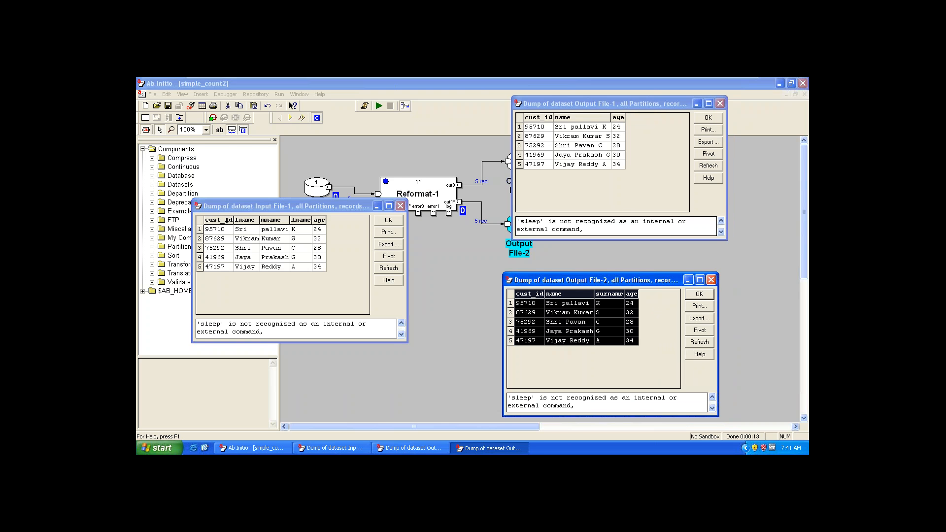
{"action": "left_click_drag", "start_coordinate": [217, 220], "coordinate": [322, 222]}
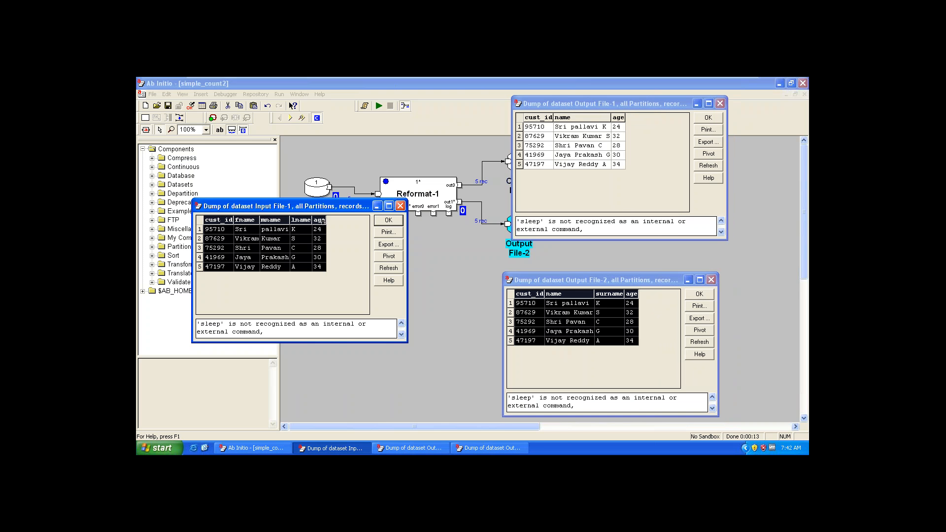
{"action": "left_click", "coordinate": [535, 289]}
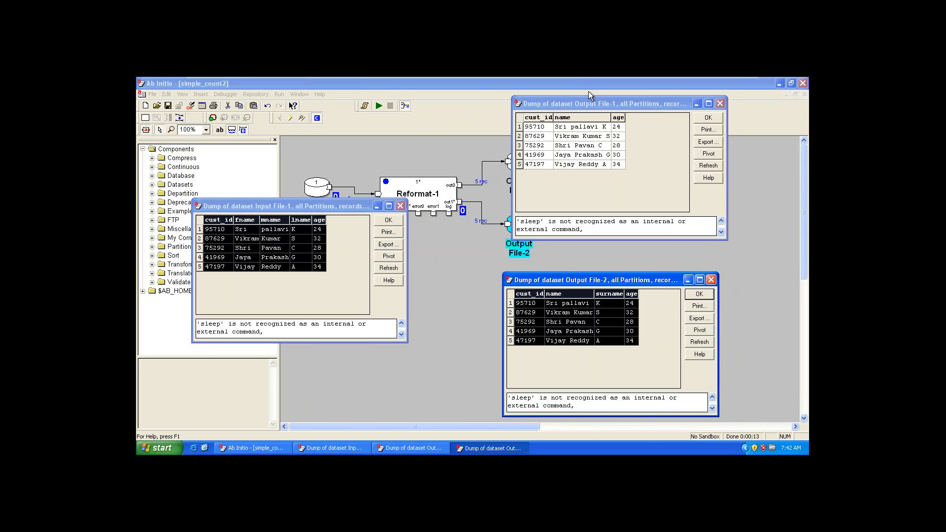
{"action": "left_click", "coordinate": [578, 116]}
{"action": "left_click", "coordinate": [579, 115], "text": "shift"}
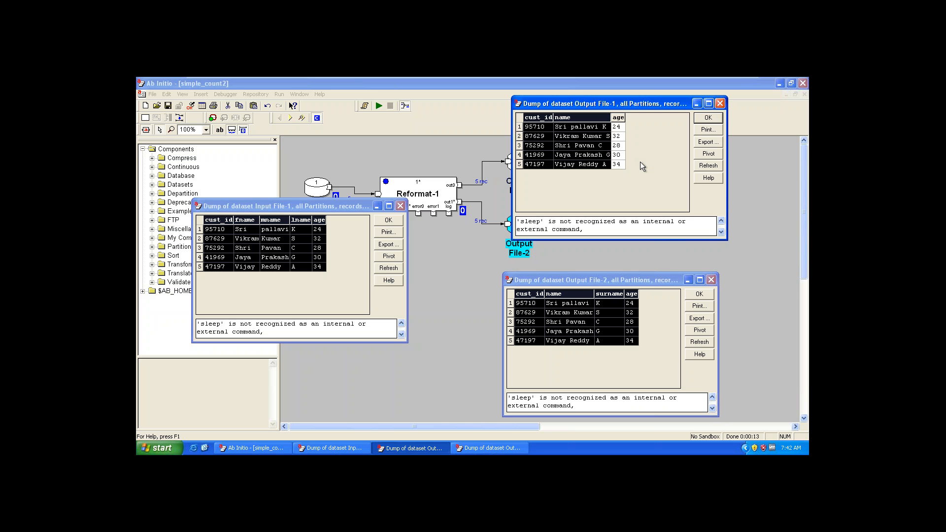
{"action": "left_click", "coordinate": [704, 117]}
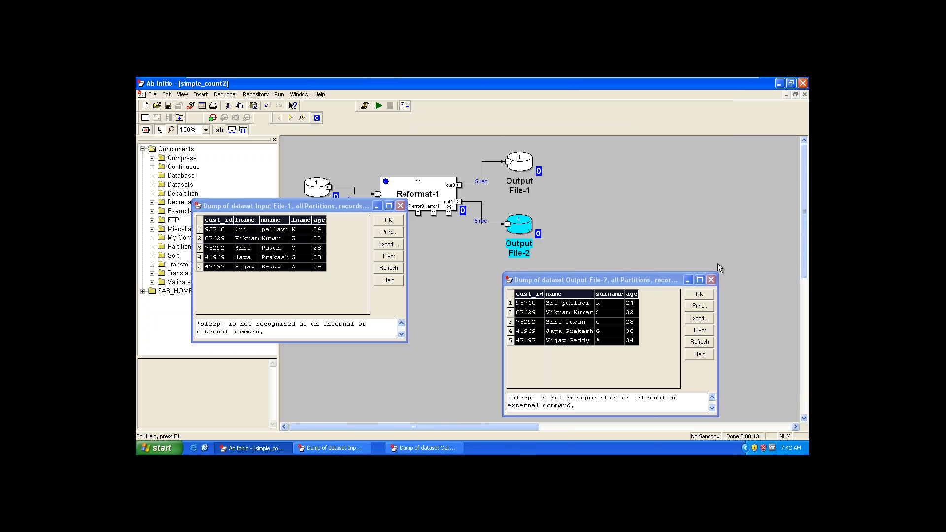
{"action": "left_click", "coordinate": [710, 292]}
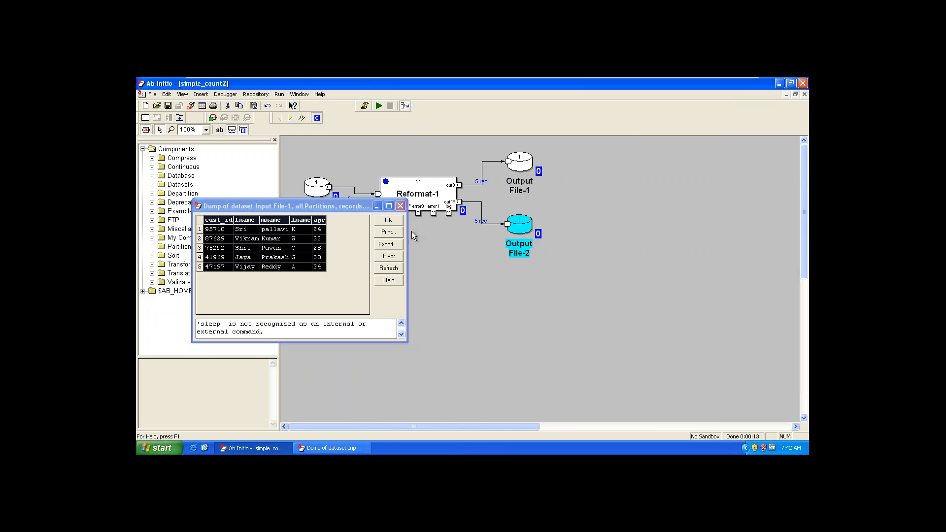
{"action": "left_click", "coordinate": [394, 220]}
{"action": "left_click", "coordinate": [477, 320]}
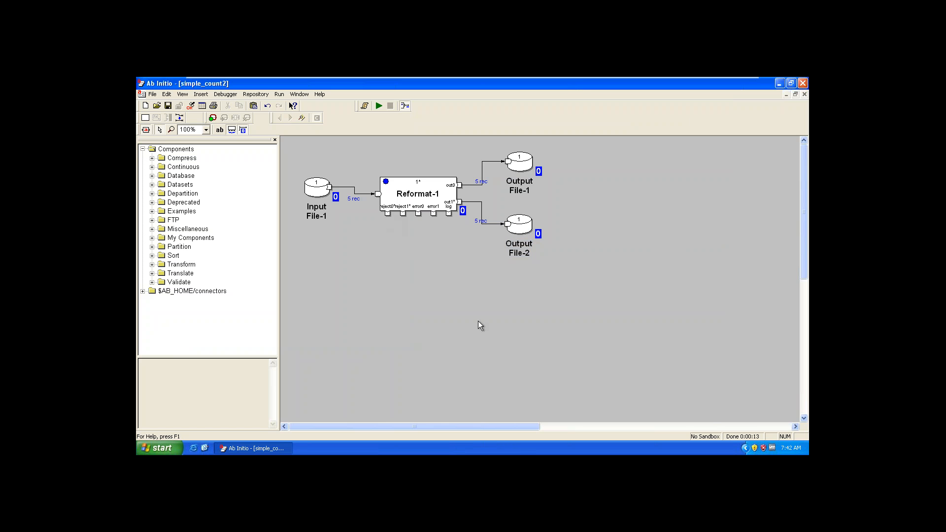
Step: Examine the transform of Reformat-1 in simple_count2, close the editor, and switch to the simple graph
{"action": "double_click", "coordinate": [408, 202]}
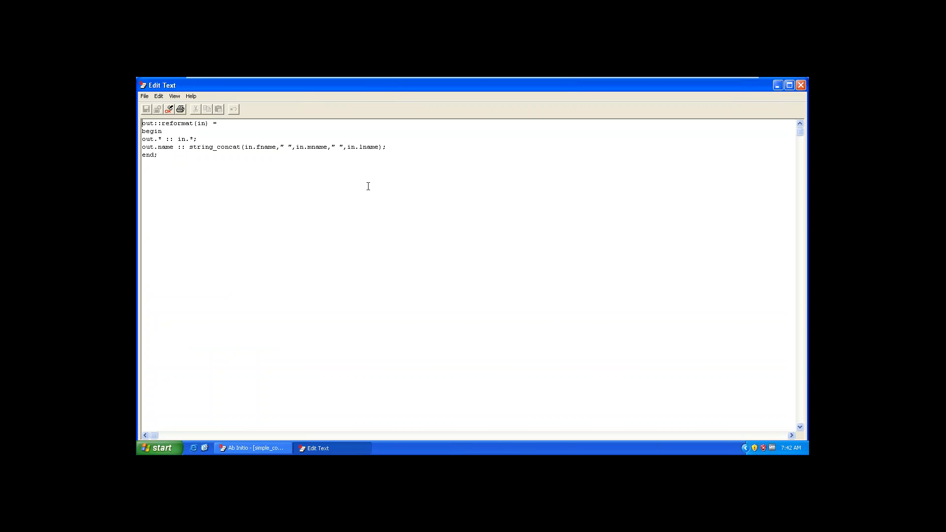
{"action": "key", "text": "alt+F4"}
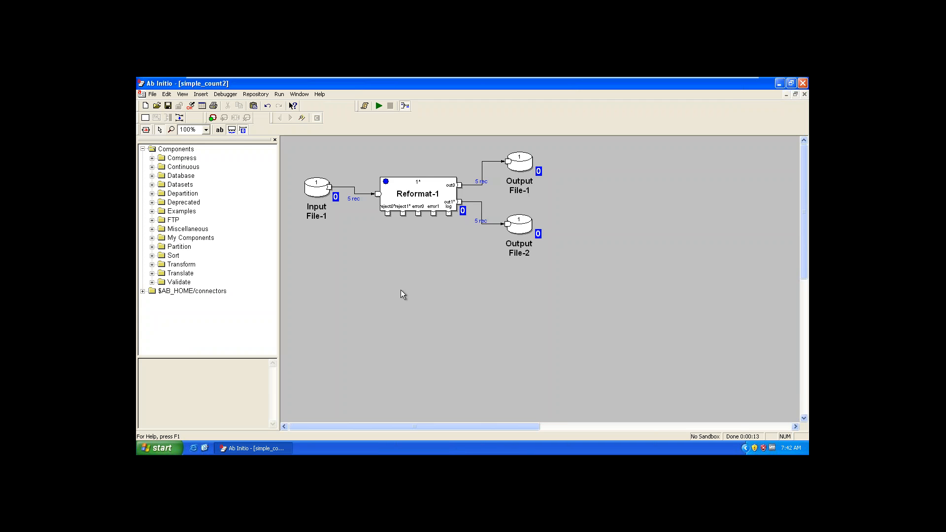
{"action": "key", "text": "ctrl+Tab"}
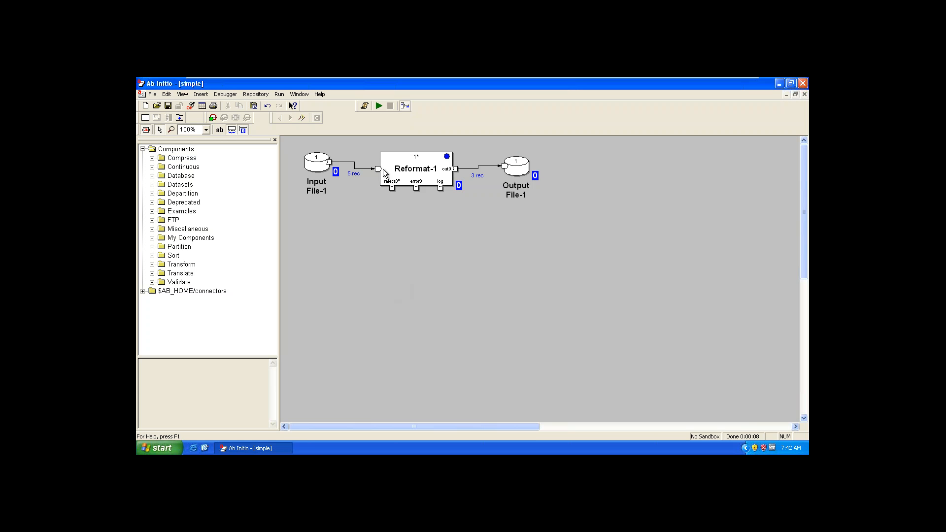
Step: Remove the string_lrtrim call around f_name in Reformat-1's out.name rule, save and validate the transform, and close the editor
{"action": "double_click", "coordinate": [401, 169]}
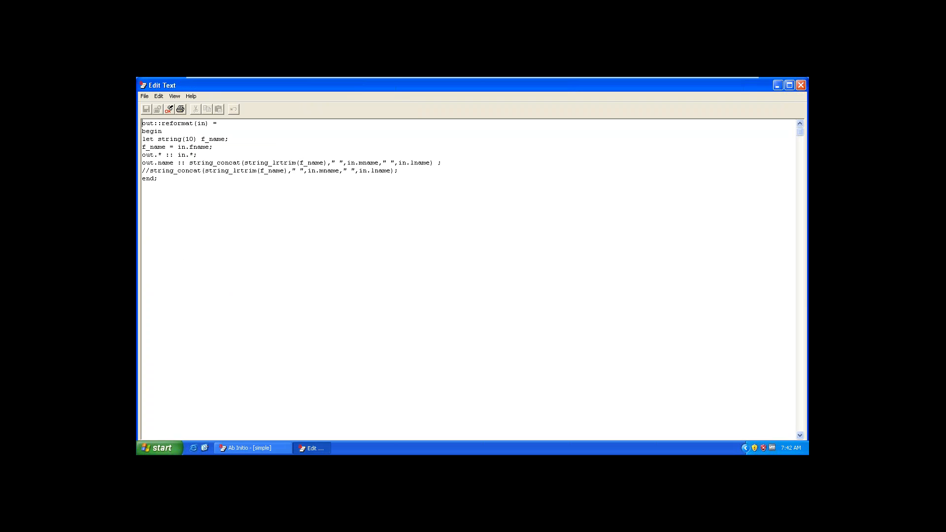
{"action": "left_click_drag", "start_coordinate": [244, 163], "coordinate": [302, 163]}
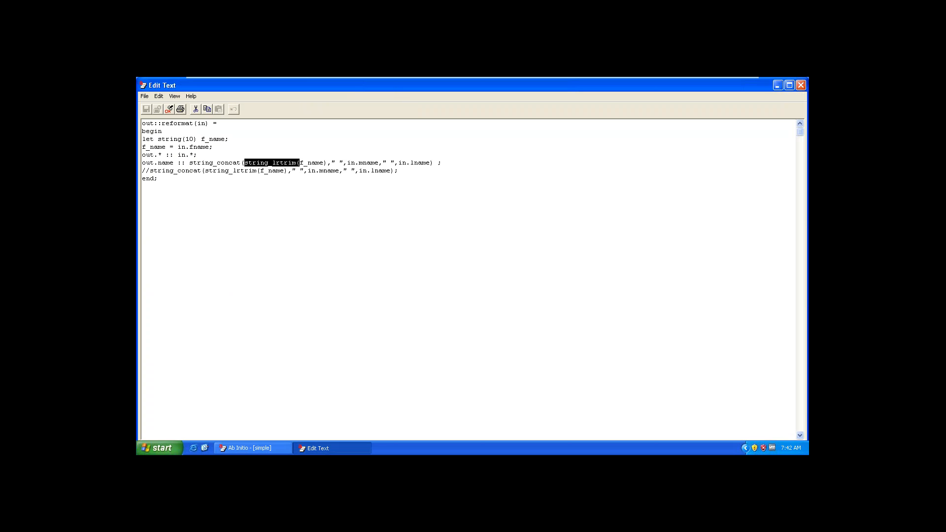
{"action": "key", "text": "Delete"}
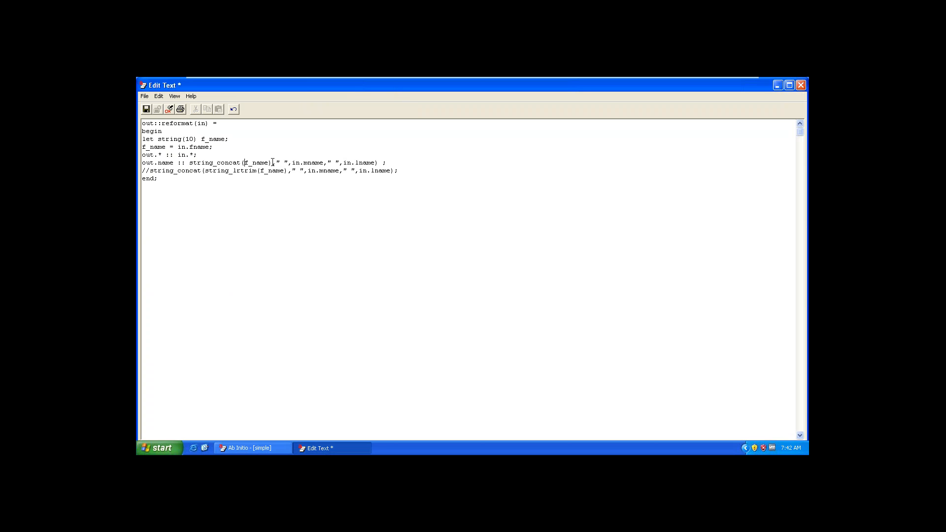
{"action": "key", "text": "BackSpace"}
{"action": "left_click", "coordinate": [146, 108]}
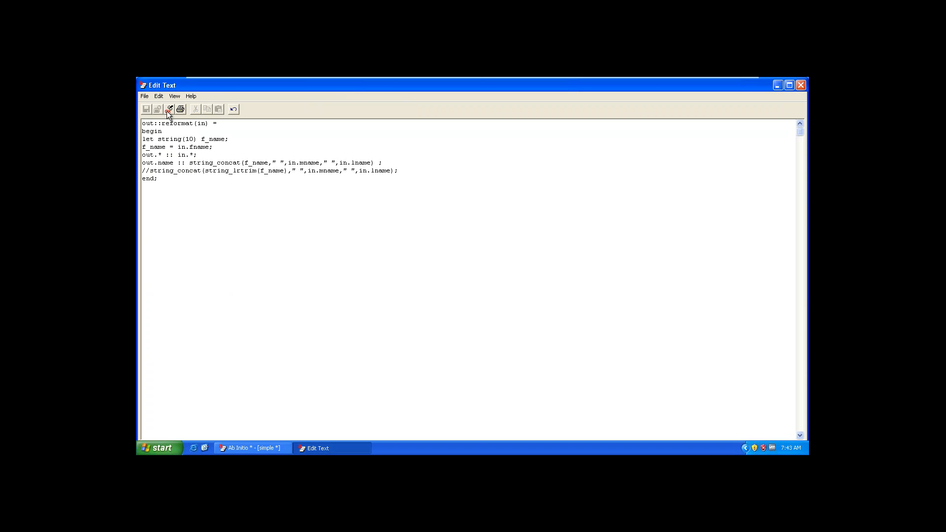
{"action": "left_click", "coordinate": [168, 112]}
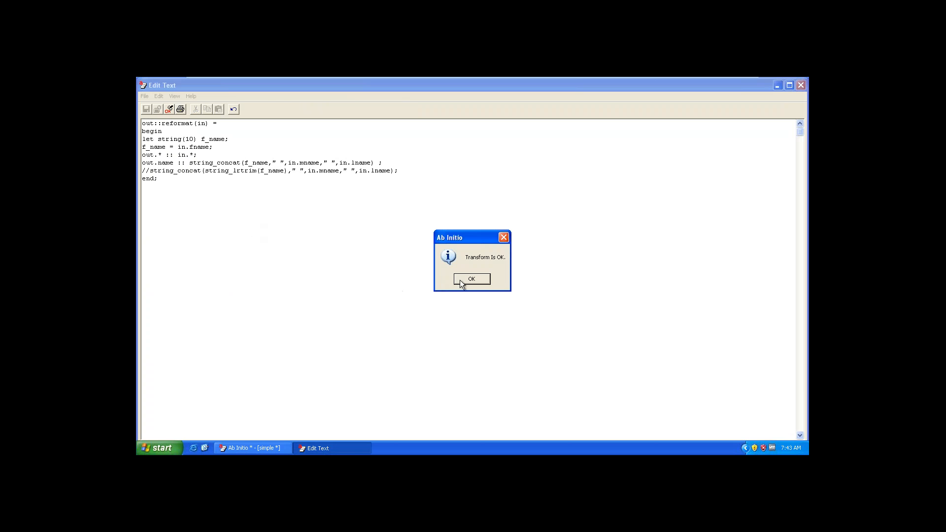
{"action": "left_click", "coordinate": [462, 279]}
{"action": "left_click", "coordinate": [800, 85]}
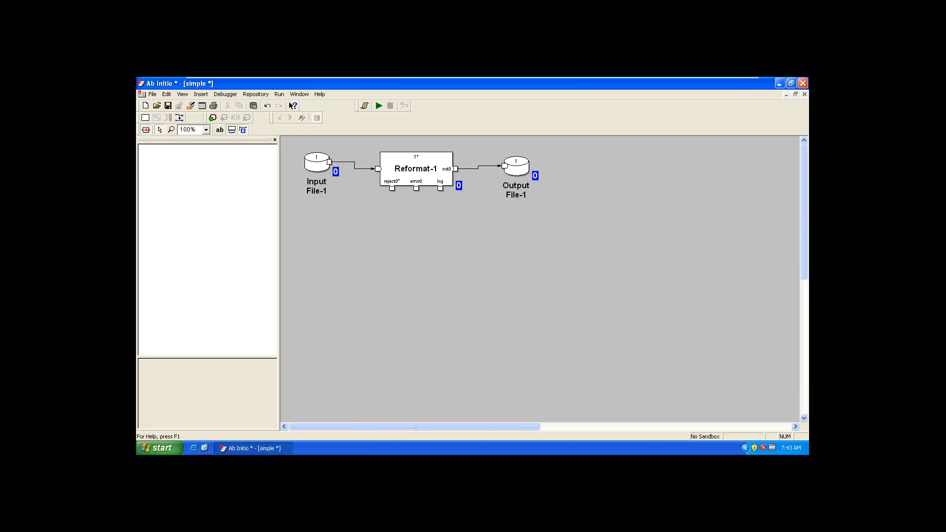
Step: Run the simple graph and display Output File-1's records from 1 through End in grid mode, with the data window moved below the toolbar
{"action": "left_click", "coordinate": [378, 105]}
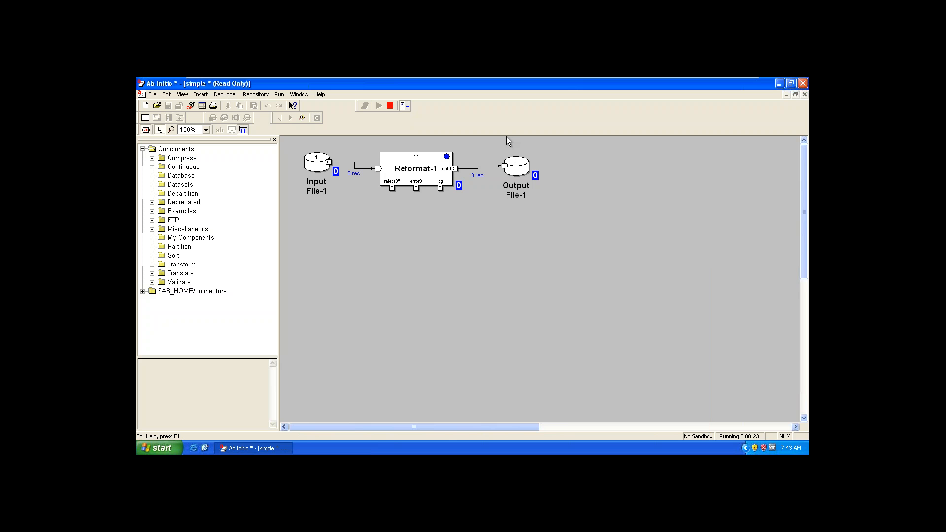
{"action": "right_click", "coordinate": [516, 167]}
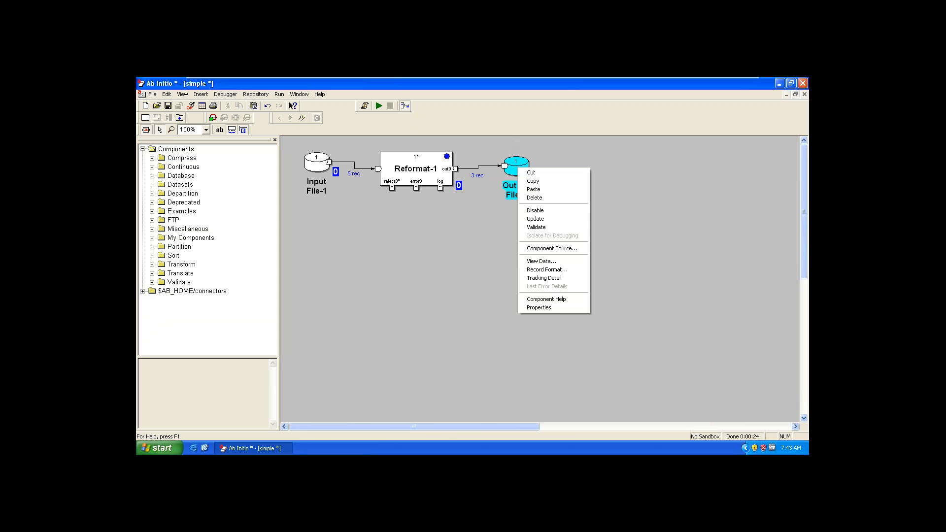
{"action": "left_click", "coordinate": [551, 262]}
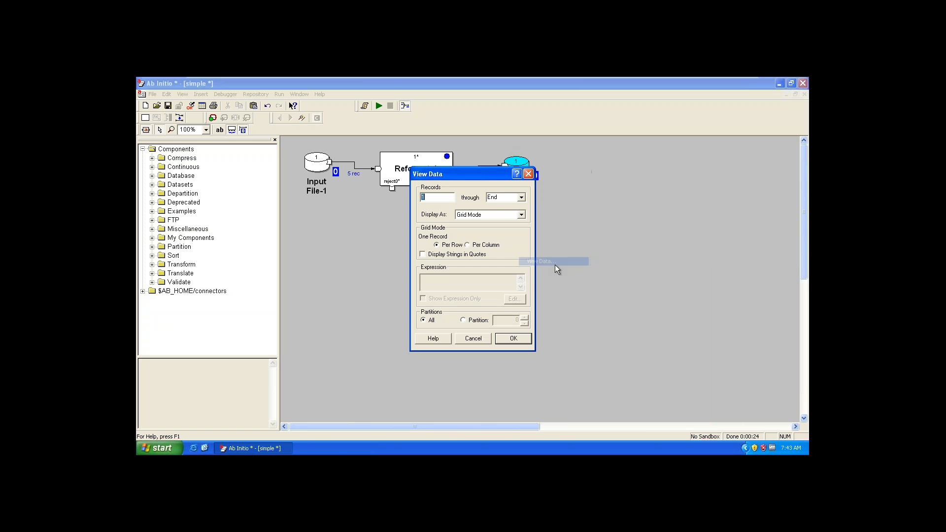
{"action": "left_click", "coordinate": [517, 338]}
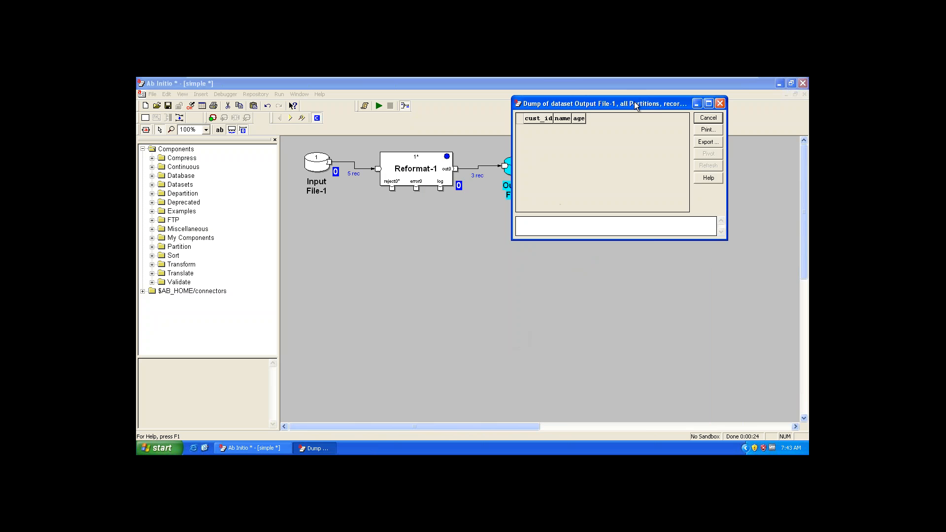
{"action": "left_click_drag", "start_coordinate": [634, 102], "coordinate": [595, 158]}
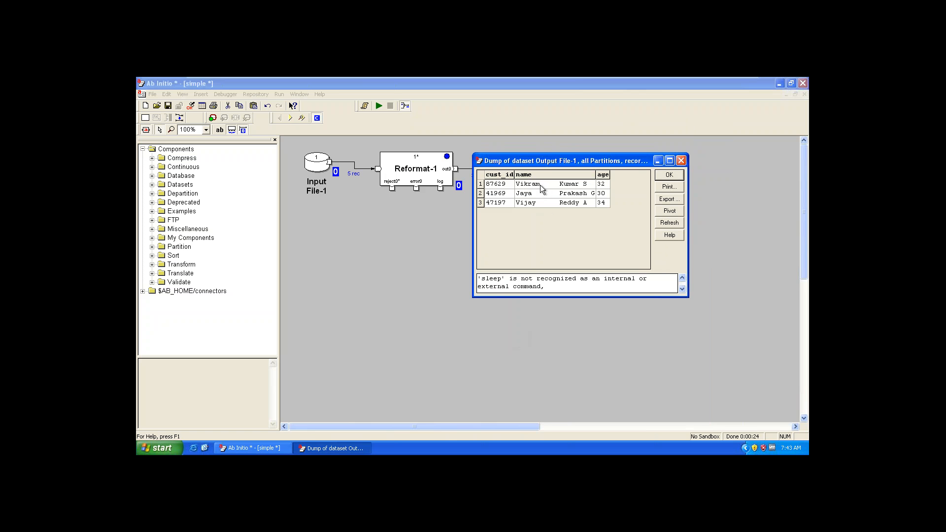
Step: Examine the spacing in the name column of each Output File-1 record, and close the data window
{"action": "left_click", "coordinate": [542, 185]}
{"action": "left_click", "coordinate": [534, 195]}
{"action": "left_click", "coordinate": [540, 203]}
{"action": "key", "text": "Escape"}
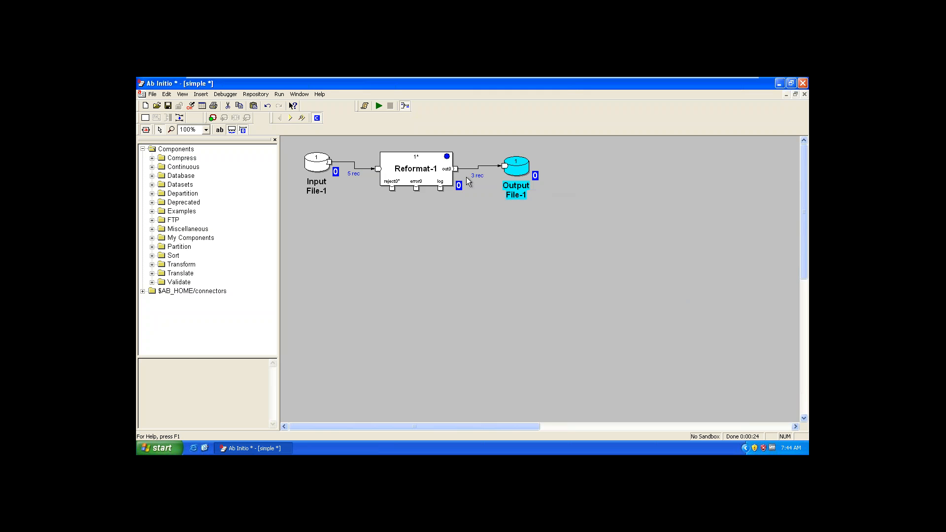
Step: Wrap f_name in string_lrtrim() in the out.name rule of Reformat-1's transform in the simple graph
{"action": "left_click", "coordinate": [431, 171]}
{"action": "double_click", "coordinate": [429, 168], "text": "shift"}
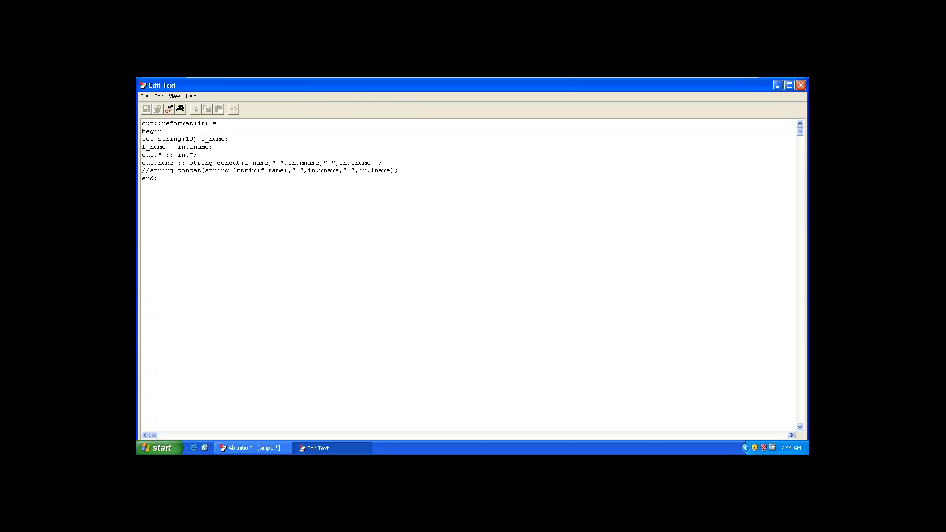
{"action": "left_click", "coordinate": [245, 162]}
{"action": "type", "text": "string"}
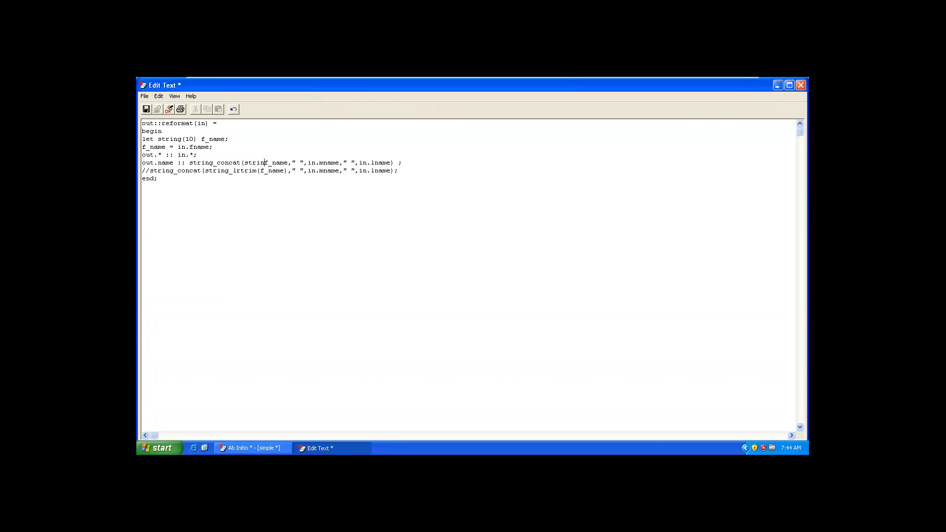
{"action": "type", "text": "_lrtrim"}
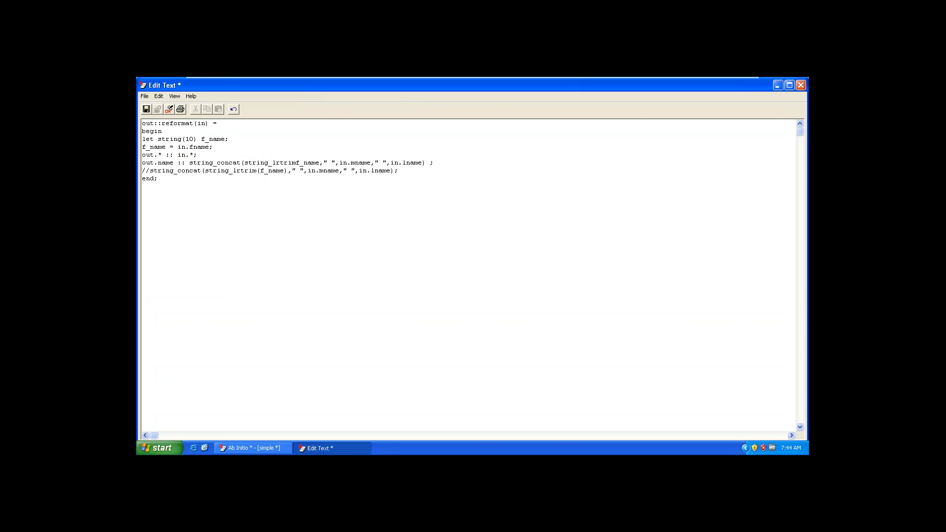
{"action": "type", "text": "("}
{"action": "left_click", "coordinate": [323, 163]}
{"action": "type", "text": ")"}
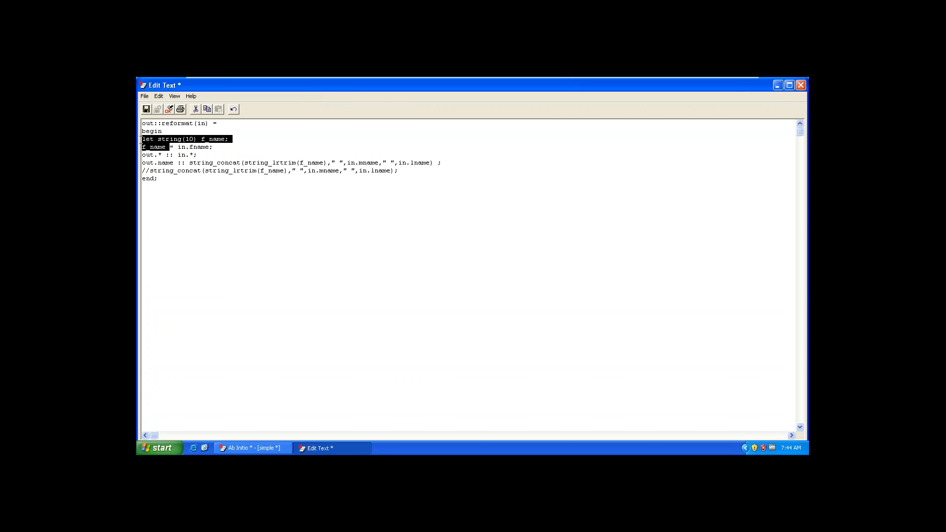
Step: Examine the f_name declaration and assignment lines, then save and validate the transform and close its editor
{"action": "key", "text": "ctrl+End"}
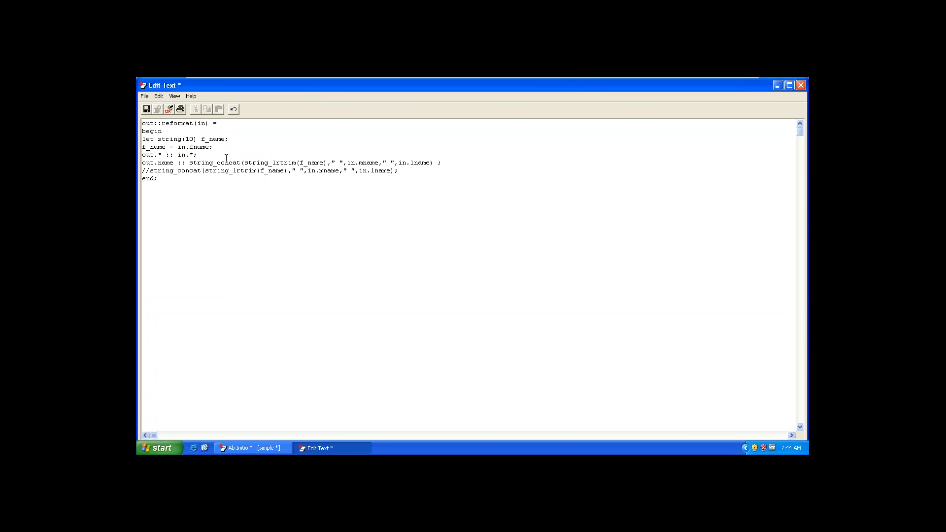
{"action": "left_click_drag", "start_coordinate": [228, 139], "coordinate": [143, 147]}
{"action": "left_click", "coordinate": [177, 178]}
{"action": "left_click_drag", "start_coordinate": [223, 149], "coordinate": [153, 143]}
{"action": "left_click", "coordinate": [225, 205]}
{"action": "left_click", "coordinate": [145, 109]}
{"action": "left_click", "coordinate": [169, 110]}
{"action": "left_click", "coordinate": [472, 279]}
{"action": "key", "text": "alt+F4"}
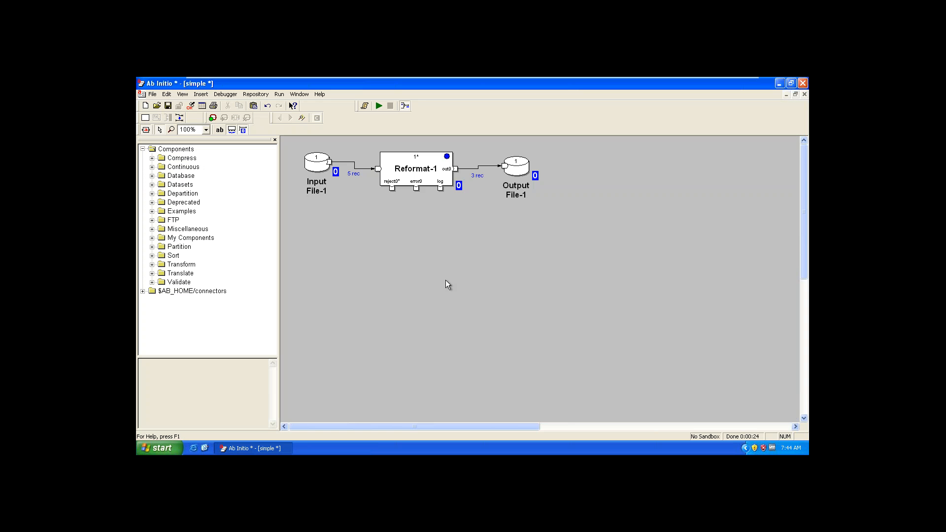
Step: Switch to the simple_count2 graph, examine the in.fname argument in Reformat-1's out.name rule, and close the editor
{"action": "key", "text": "ctrl+n"}
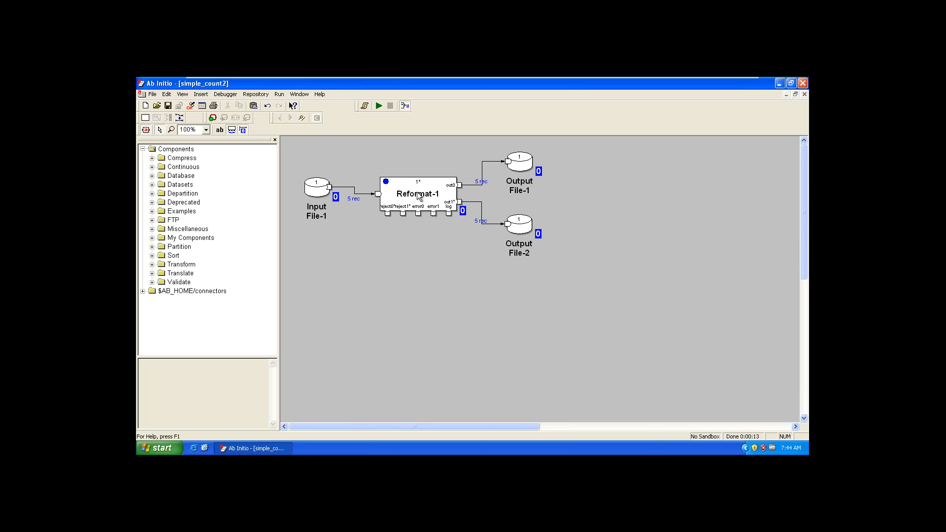
{"action": "double_click", "coordinate": [418, 196]}
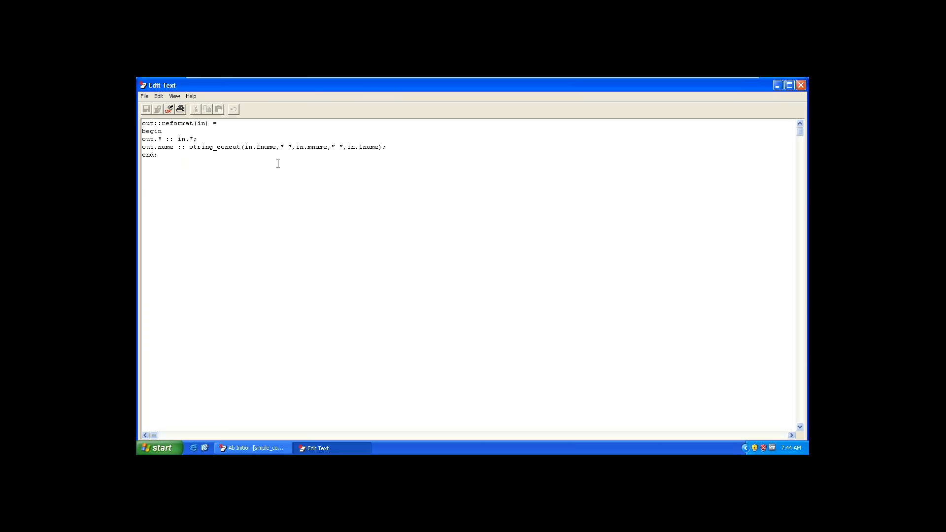
{"action": "left_click_drag", "start_coordinate": [244, 144], "coordinate": [276, 147]}
{"action": "left_click", "coordinate": [283, 225]}
{"action": "key", "text": "alt+F4"}
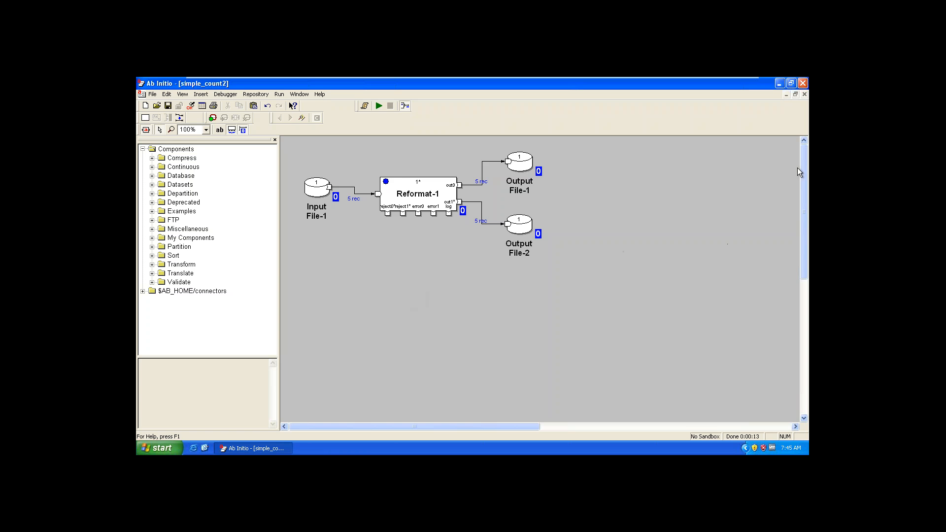
Step: Close the simple_count2 graph and the simple graph, discarding the changes to simple
{"action": "left_click", "coordinate": [805, 94]}
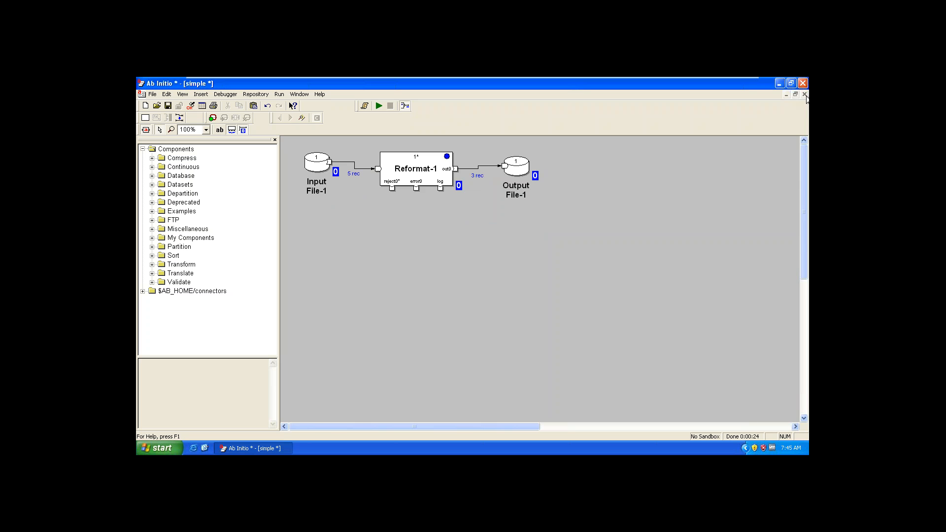
{"action": "left_click", "coordinate": [805, 94]}
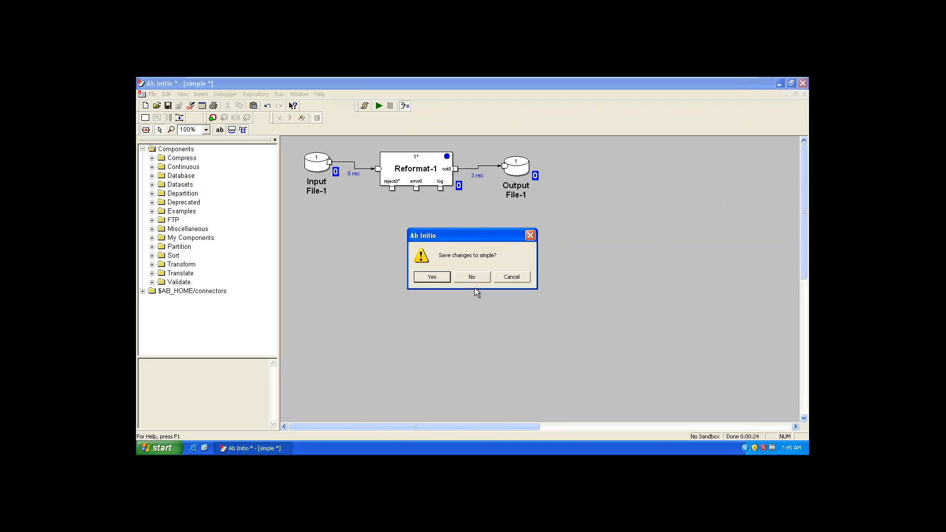
{"action": "left_click", "coordinate": [469, 278]}
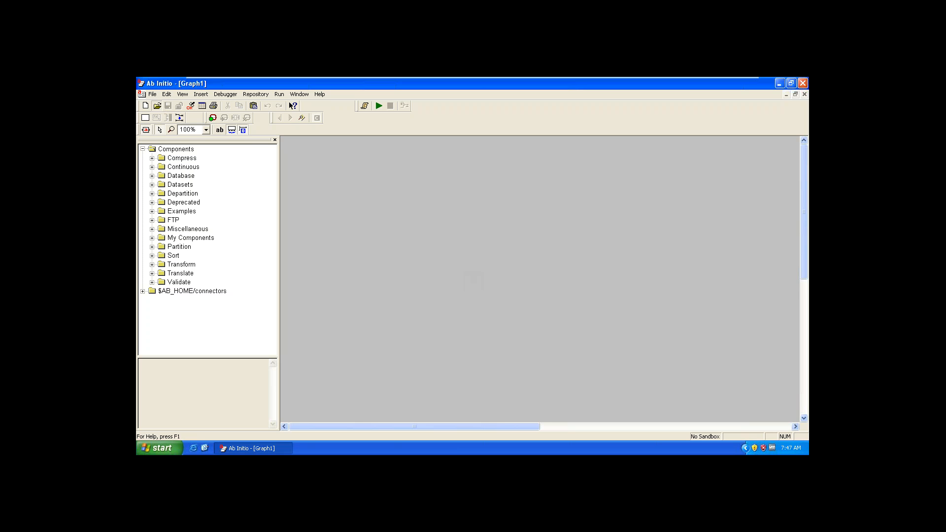
Step: Open the multi_transform graph from the normalize folder
{"action": "left_click", "coordinate": [156, 106]}
{"action": "left_click", "coordinate": [499, 214]}
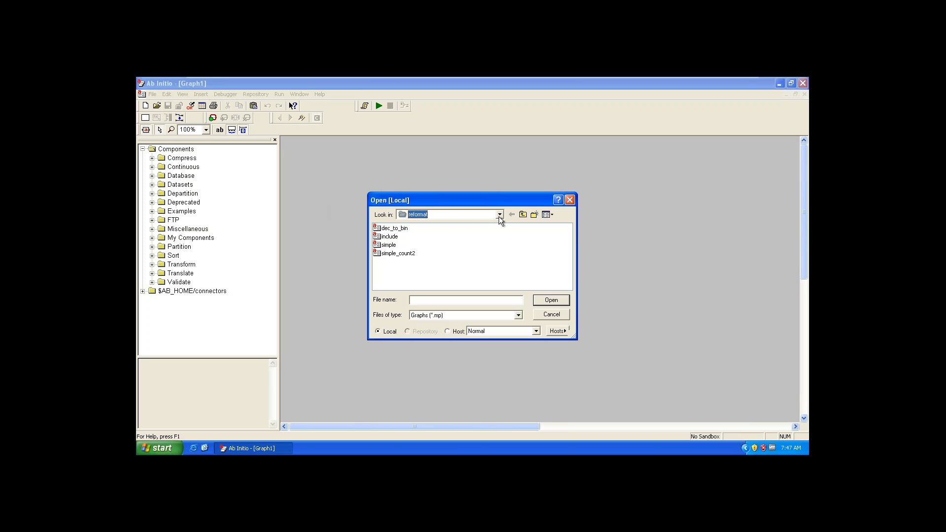
{"action": "left_click", "coordinate": [473, 289]}
{"action": "double_click", "coordinate": [392, 261]}
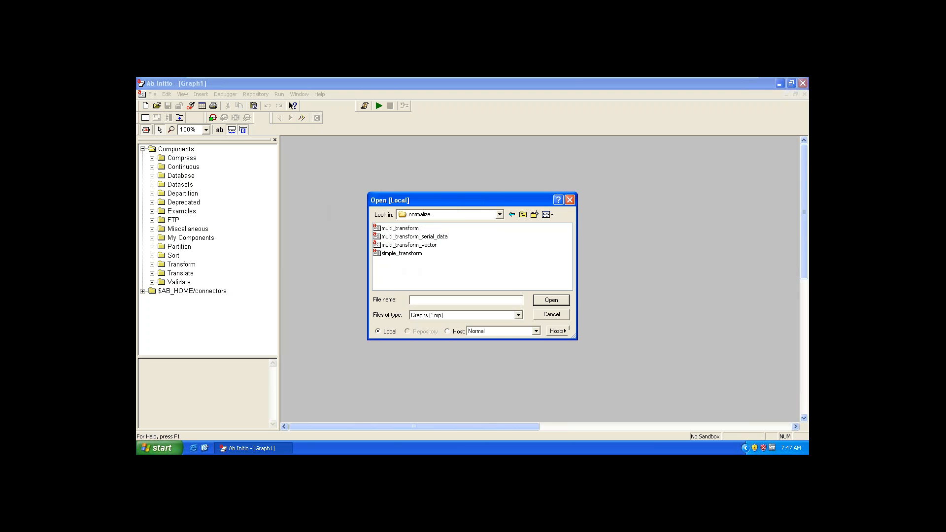
{"action": "double_click", "coordinate": [384, 228]}
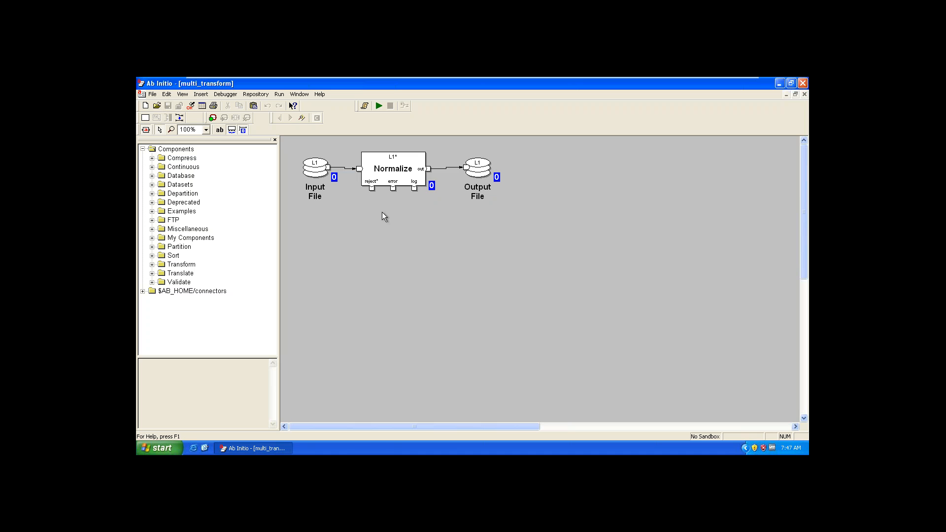
Step: Examine the temporary_type record fields in the Normalize component's transform, and close the editor and the multi_transform graph
{"action": "double_click", "coordinate": [378, 170]}
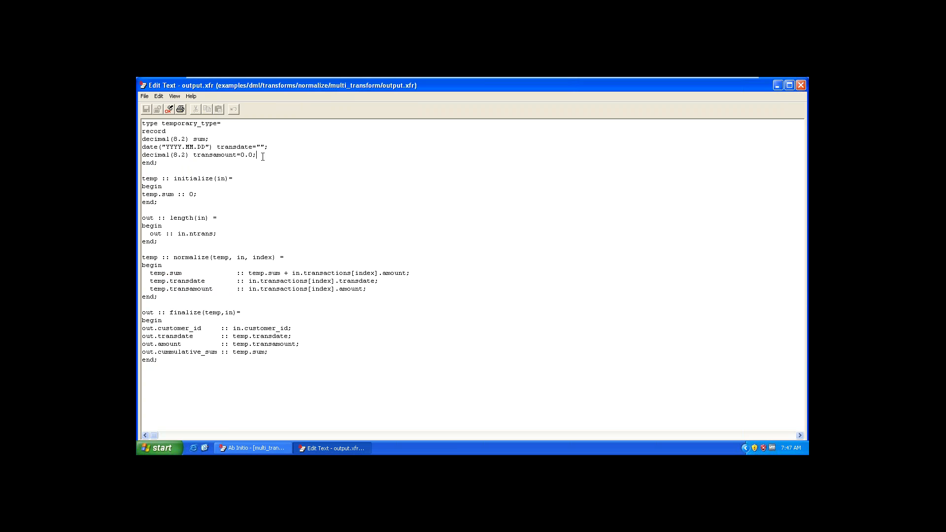
{"action": "left_click_drag", "start_coordinate": [262, 156], "coordinate": [142, 139]}
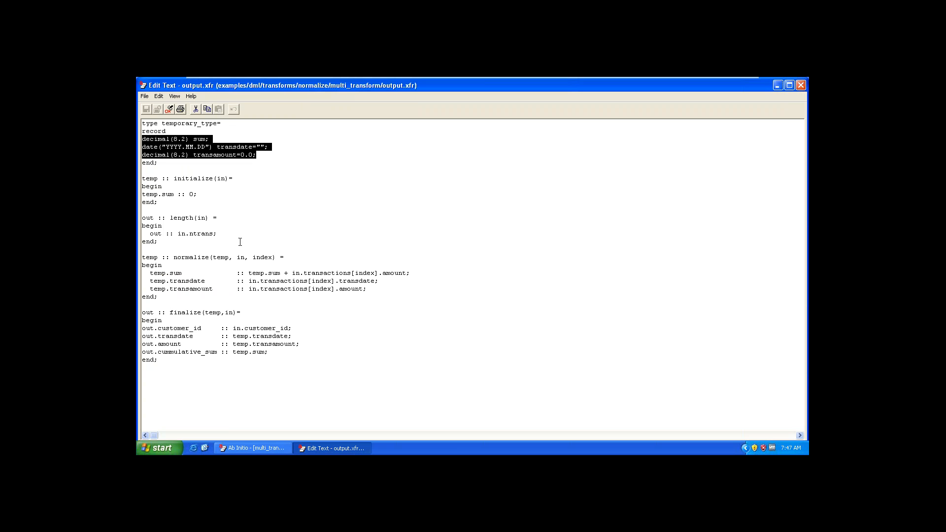
{"action": "left_click", "coordinate": [219, 171]}
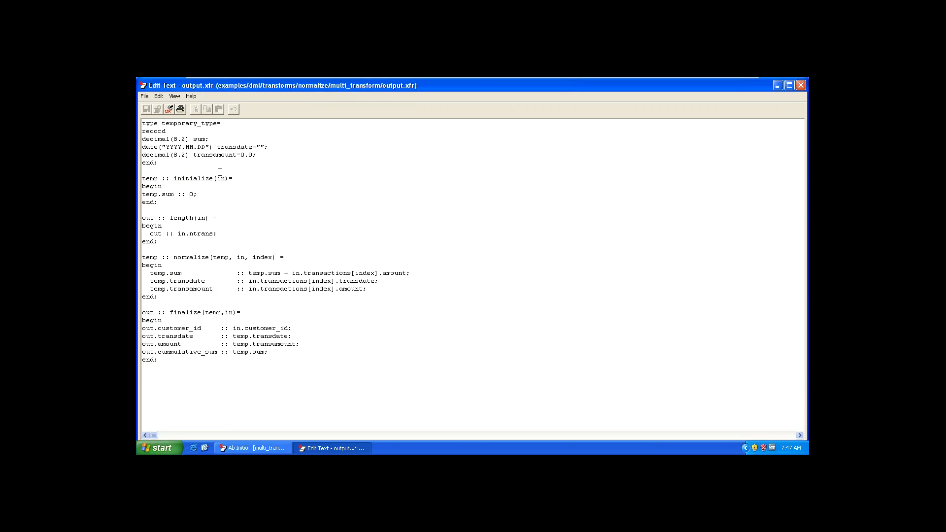
{"action": "left_click", "coordinate": [800, 86]}
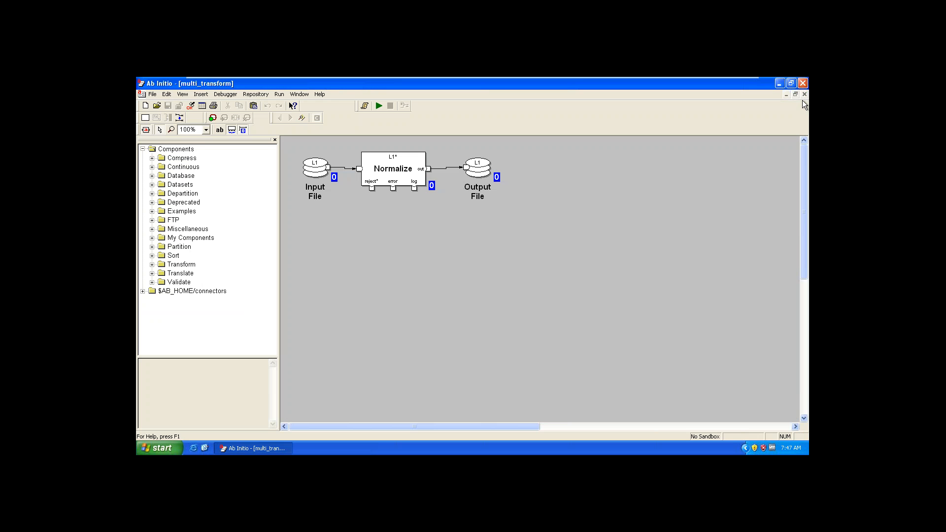
{"action": "left_click", "coordinate": [805, 94]}
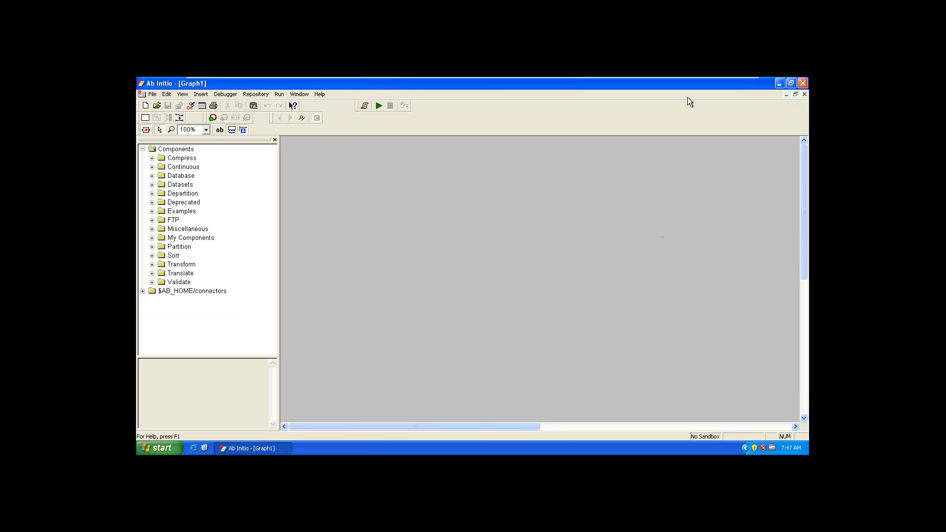
Step: Minimize the Windows XP virtual machine, switch to the Paint notes, and bring a blank area of the canvas into view
{"action": "mouse_move", "coordinate": [687, 78]}
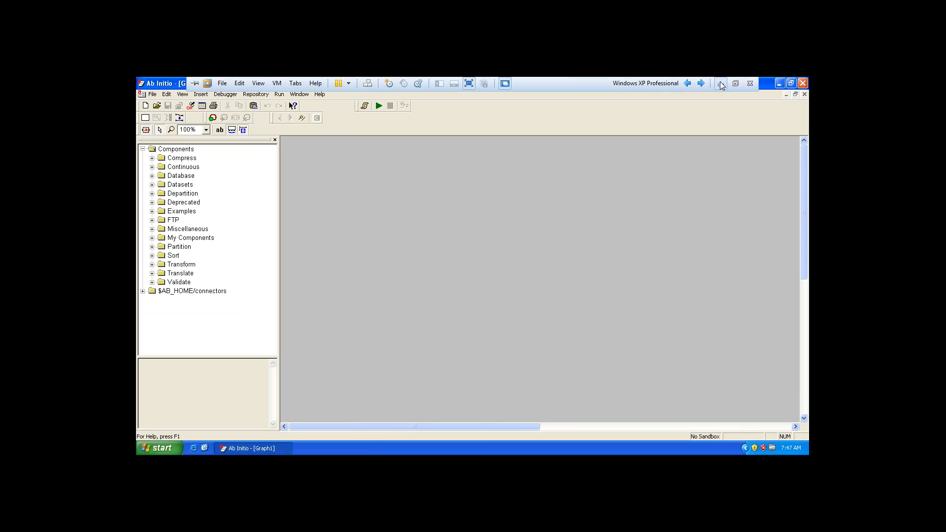
{"action": "left_click", "coordinate": [720, 86]}
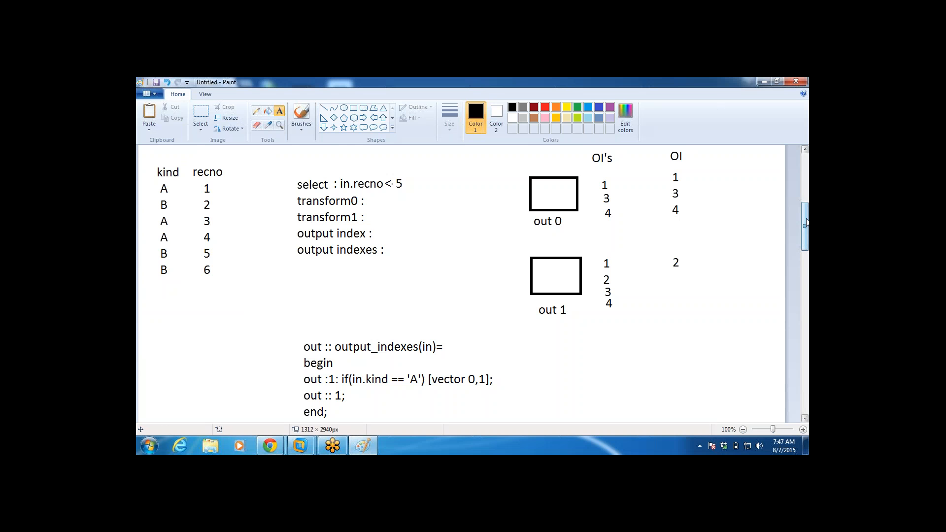
{"action": "left_click_drag", "start_coordinate": [806, 222], "coordinate": [806, 296]}
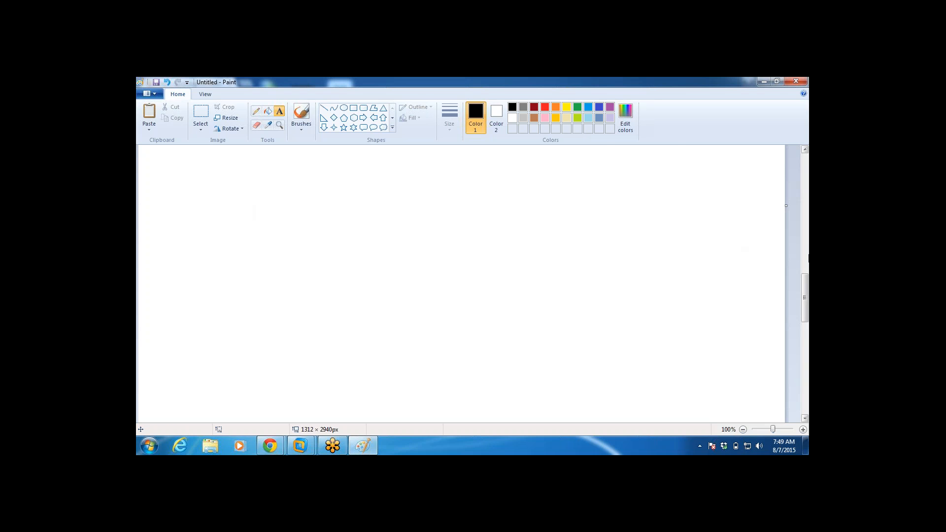
Step: Review the count 2 notes, pointing out the OI and OI's record lists for out 0 and out 1 and the output_indexes function
{"action": "mouse_move", "coordinate": [805, 295]}
{"action": "left_mouse_down"}
{"action": "mouse_move", "coordinate": [804, 211]}
{"action": "mouse_move", "coordinate": [806, 220]}
{"action": "left_mouse_up"}
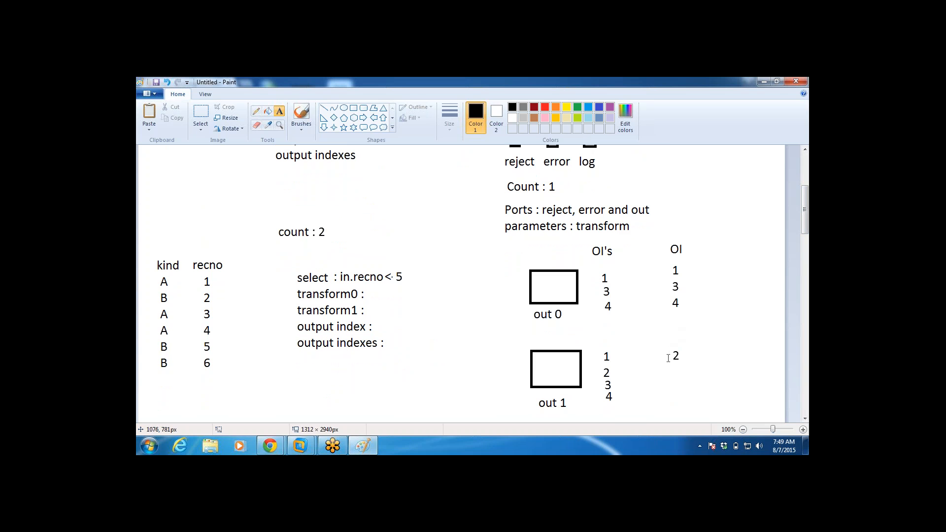
{"action": "left_click_drag", "start_coordinate": [660, 345], "coordinate": [692, 369]}
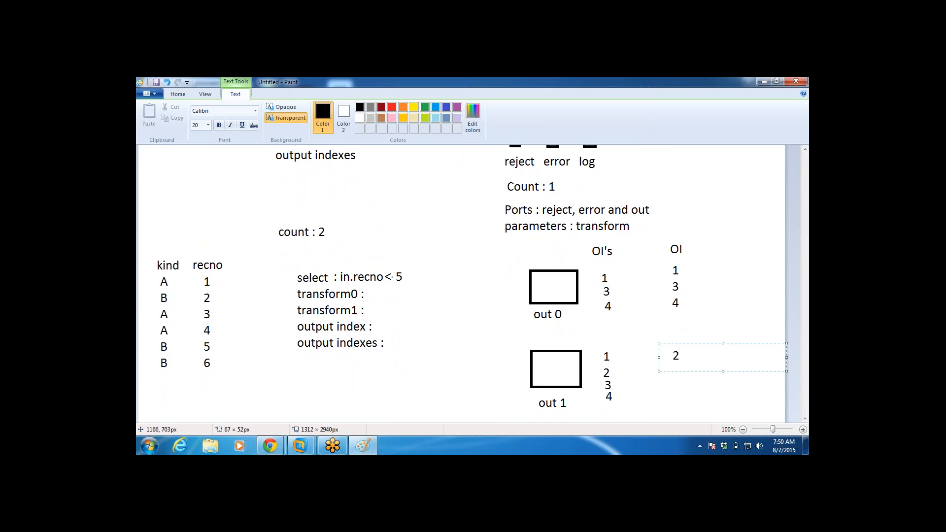
{"action": "left_click", "coordinate": [714, 308]}
{"action": "left_click_drag", "start_coordinate": [586, 248], "coordinate": [617, 266]}
{"action": "left_click_drag", "start_coordinate": [602, 366], "coordinate": [616, 376]}
{"action": "left_click", "coordinate": [734, 281]}
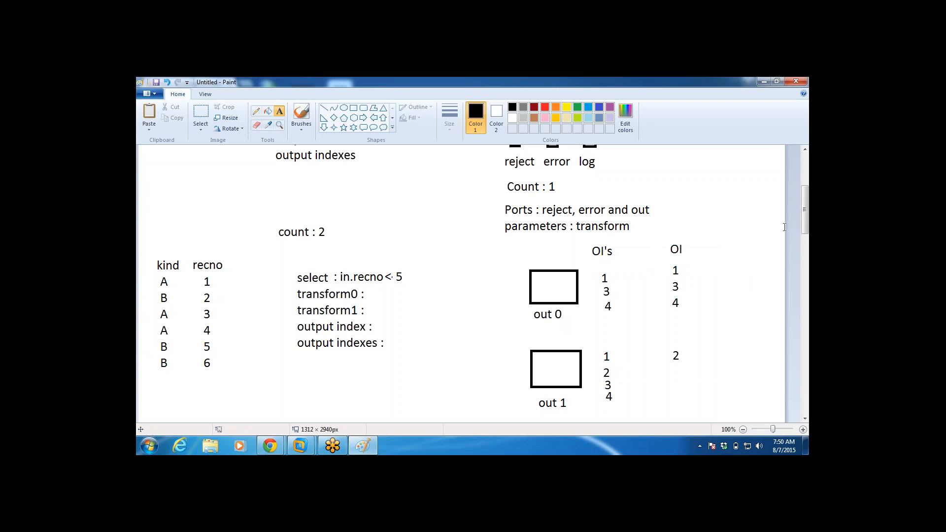
{"action": "left_click_drag", "start_coordinate": [805, 199], "coordinate": [807, 216]}
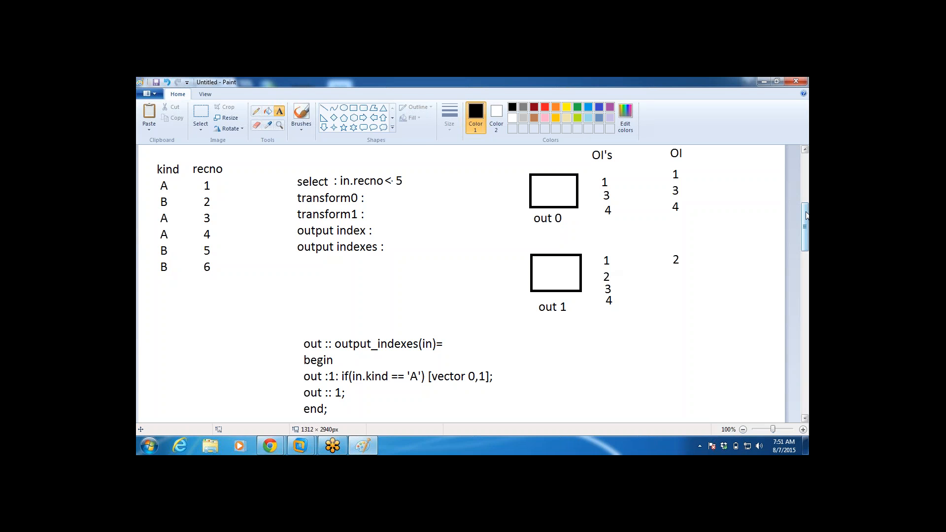
{"action": "left_click_drag", "start_coordinate": [806, 215], "coordinate": [808, 285]}
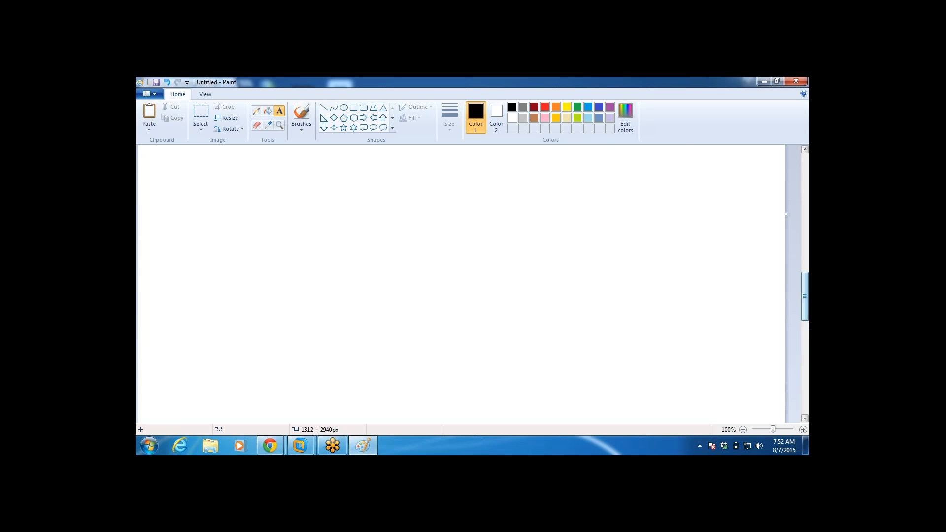
Step: Close the untitled Paint notes without saving the changes
{"action": "left_click", "coordinate": [796, 81]}
{"action": "left_click", "coordinate": [490, 261]}
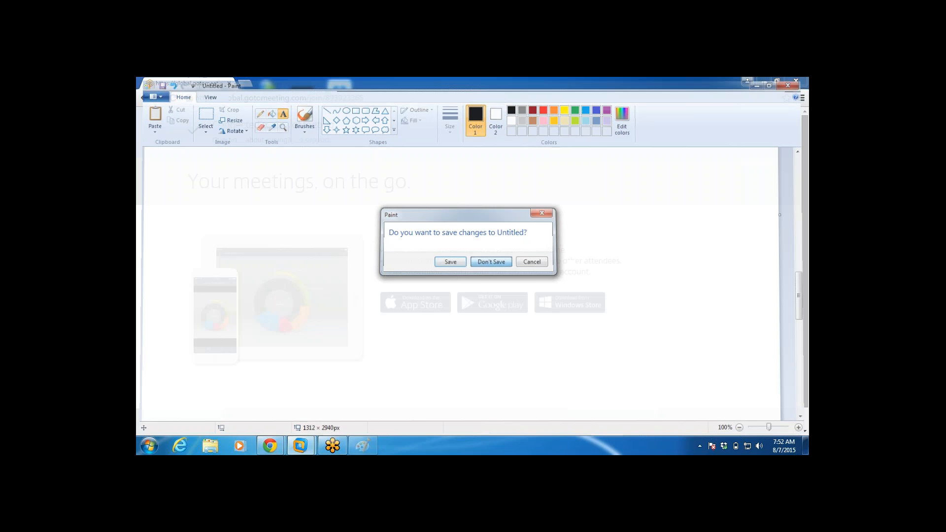